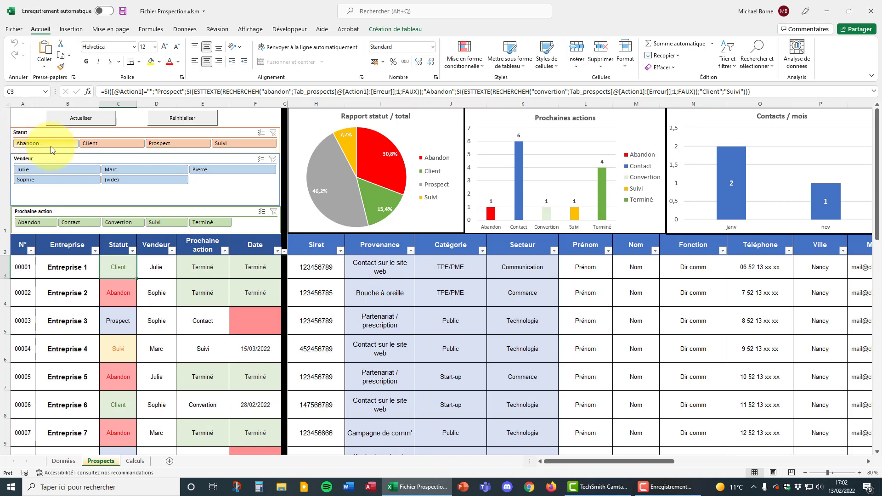
# - Filter the prospects table by the Statut values Prospect, Client and Suivi in turn, and clear the filter
pyautogui.click(158, 145)
pyautogui.click(110, 145)
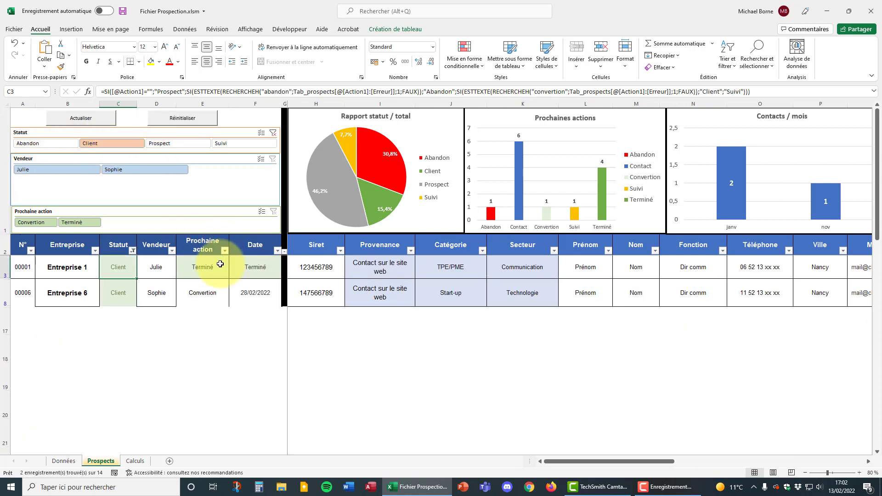
pyautogui.click(242, 144)
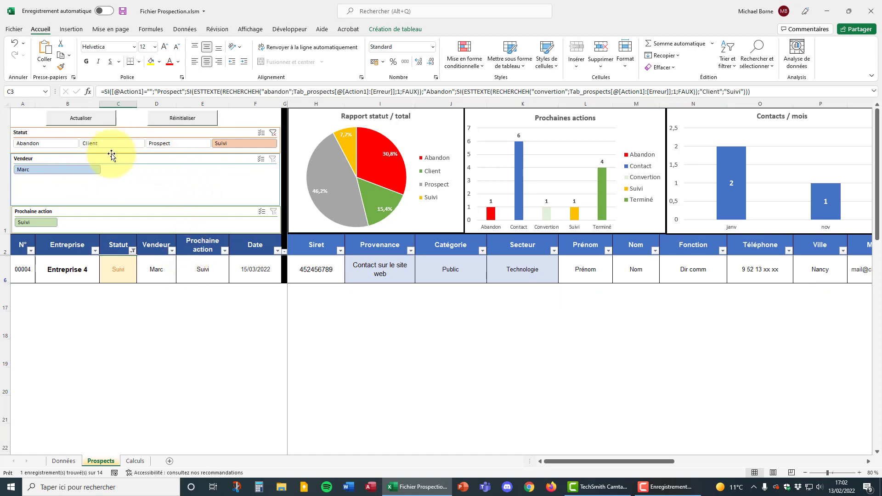
pyautogui.click(272, 133)
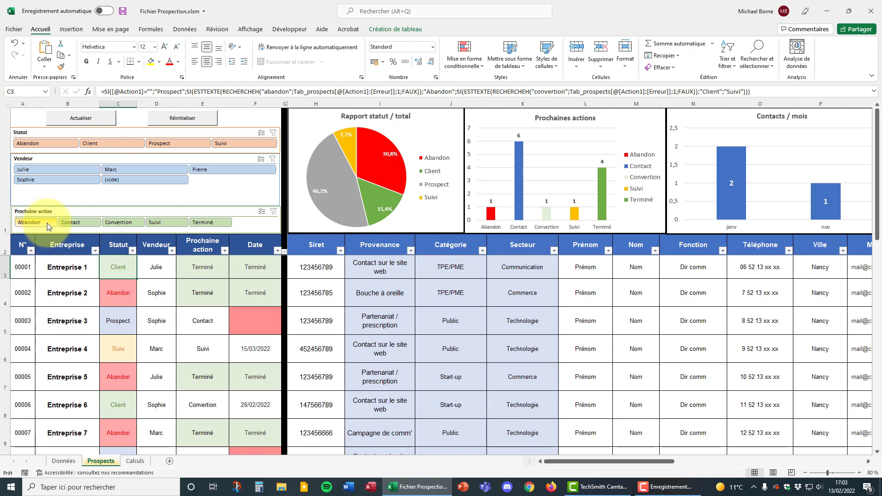
# - Filter the table by the Prochaine action values Contact, Convertion, Suivi and Terminé in turn, and clear the filter
pyautogui.click(76, 223)
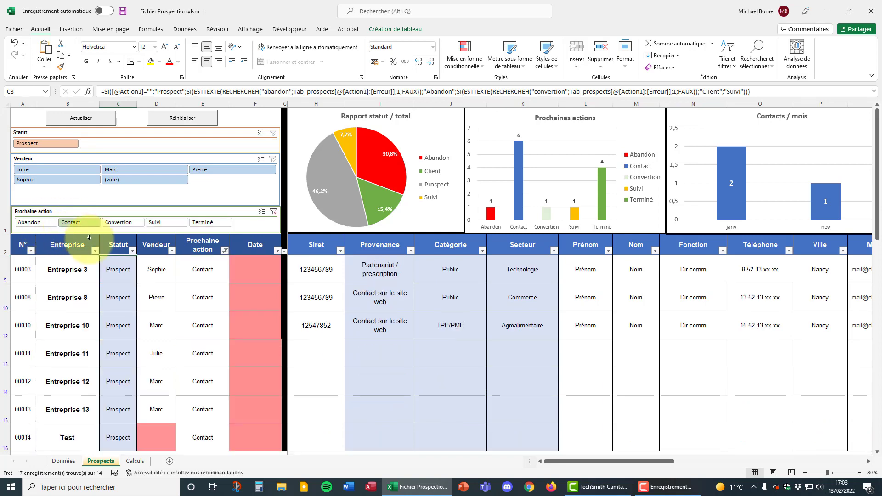
pyautogui.click(123, 221)
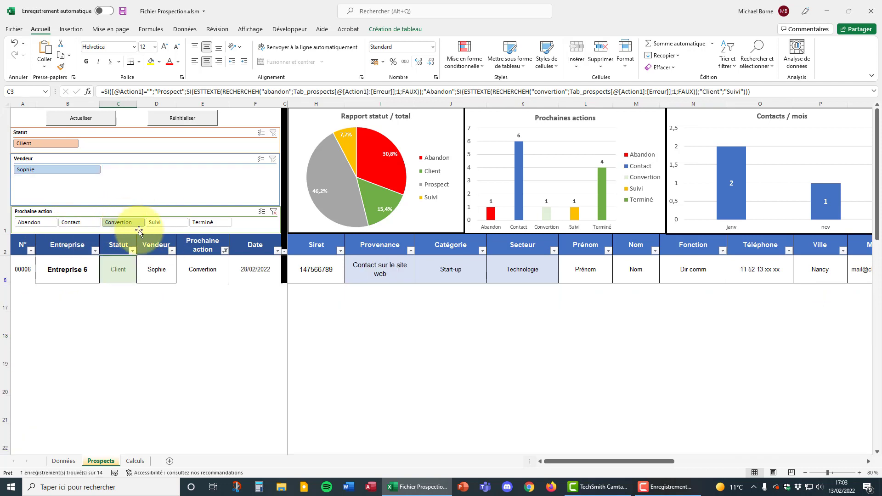
pyautogui.click(168, 222)
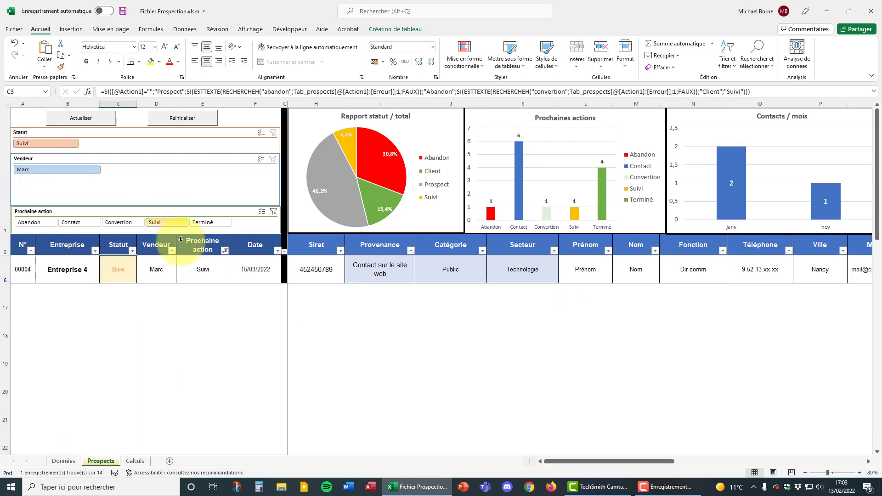
pyautogui.click(208, 223)
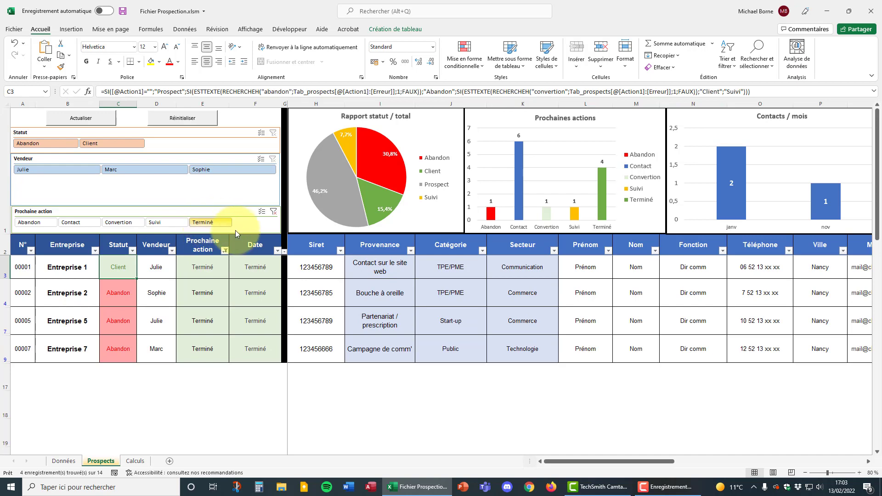
pyautogui.click(274, 212)
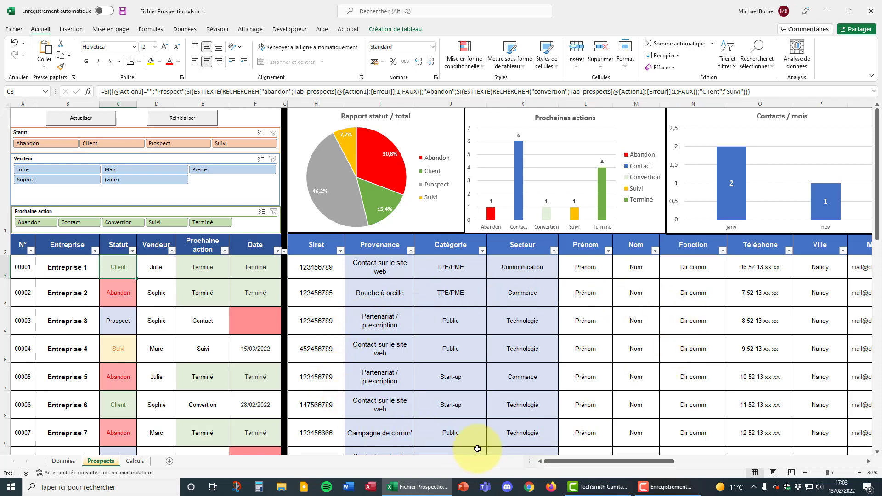
# - Add a new prospect row at the end of the table by filling the company name Test from B16 down to B17
pyautogui.moveTo(577, 462); pyautogui.dragTo(698, 460)
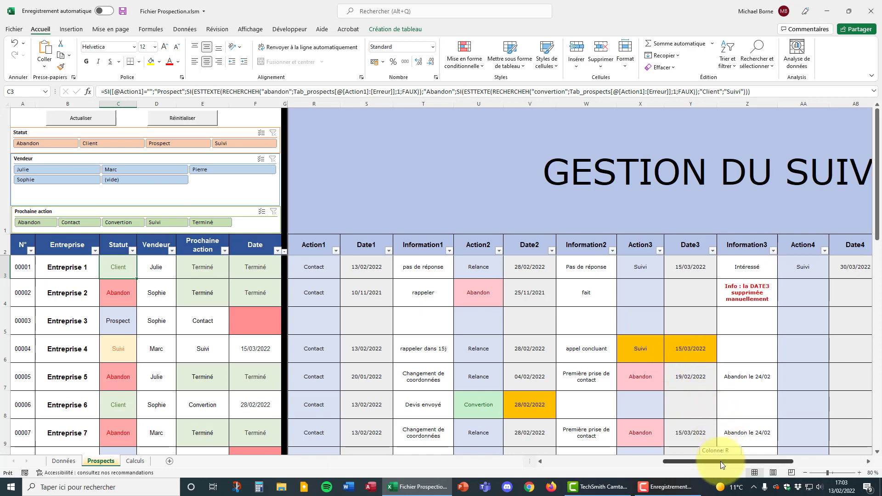
pyautogui.moveTo(720, 461); pyautogui.dragTo(571, 464)
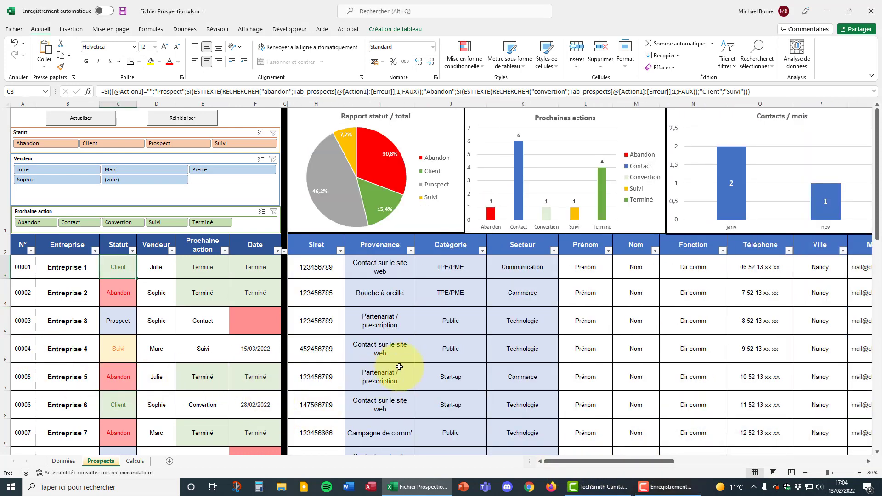
pyautogui.scroll(-4, 400, 367)
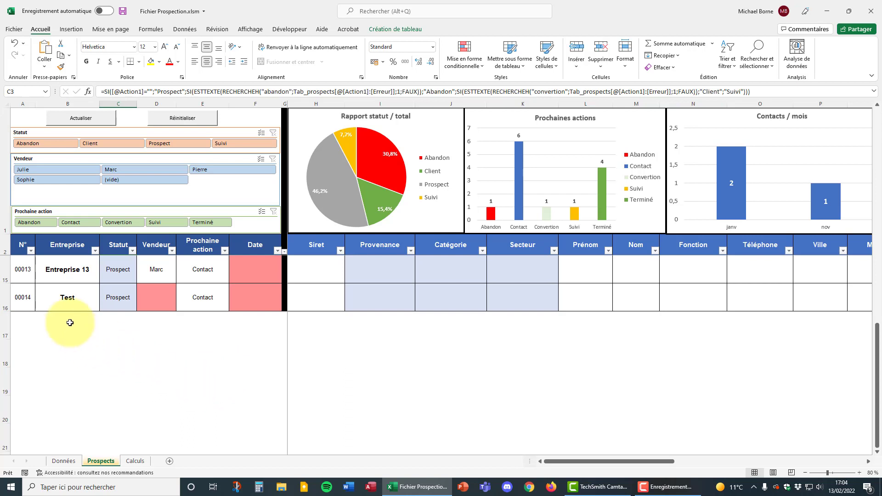
pyautogui.click(81, 304)
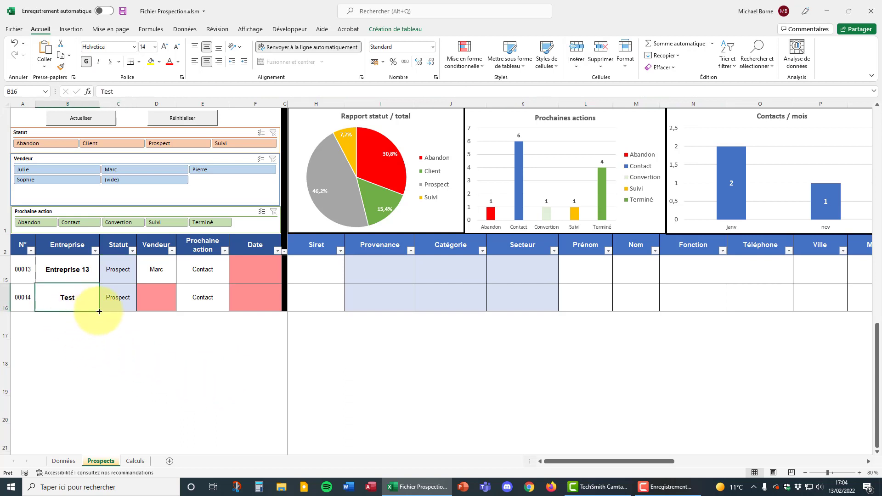
pyautogui.moveTo(99, 311); pyautogui.dragTo(85, 337)
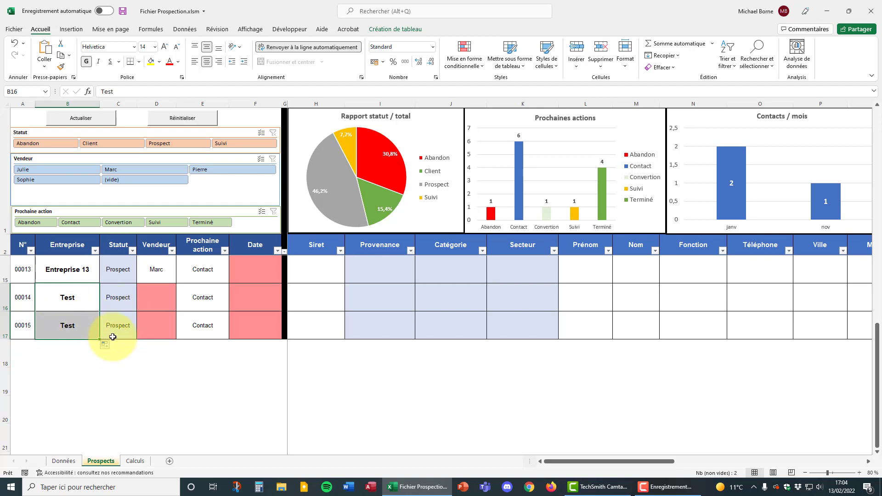
# - Assign the third salesperson in the list as Vendeur for prospect 00015
pyautogui.click(151, 329)
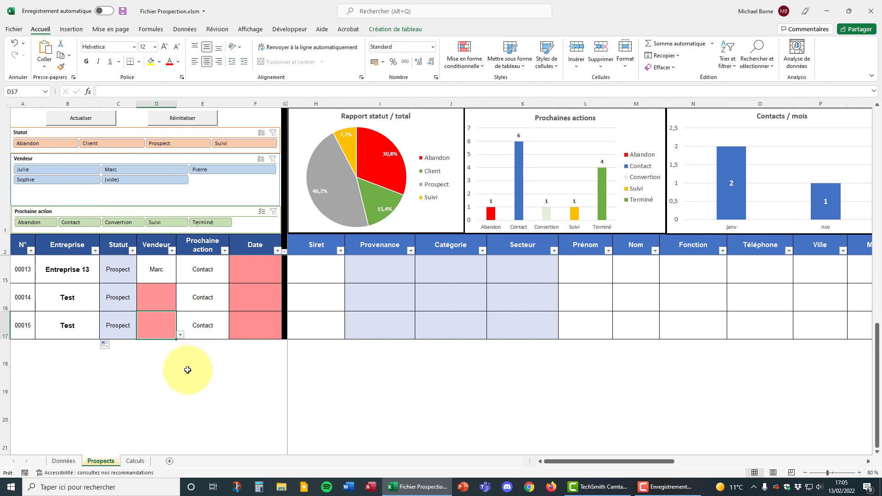
pyautogui.click(179, 335)
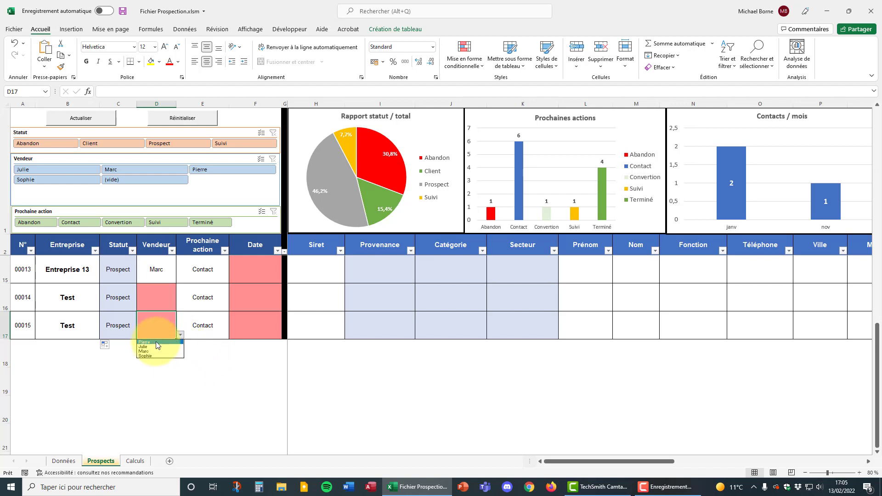
pyautogui.click(152, 352)
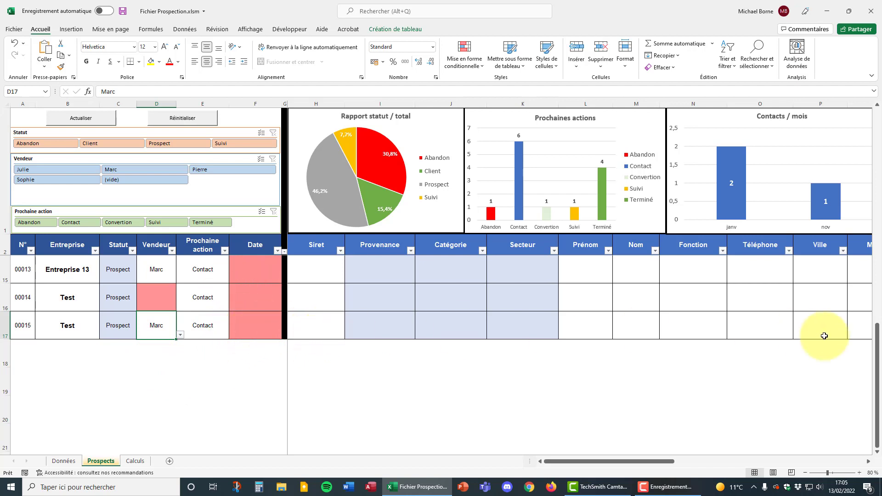
# - Set the Provenance of prospect 00015 to Bouche à oreille
pyautogui.click(320, 329)
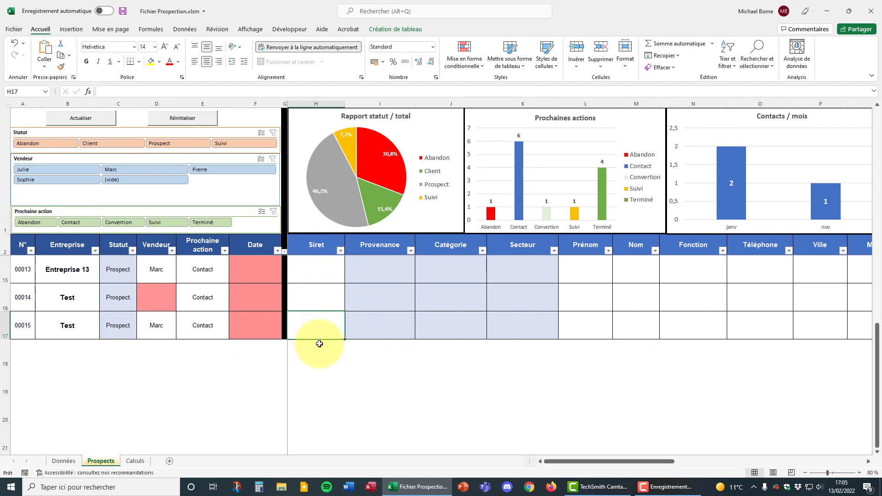
pyautogui.click(373, 325)
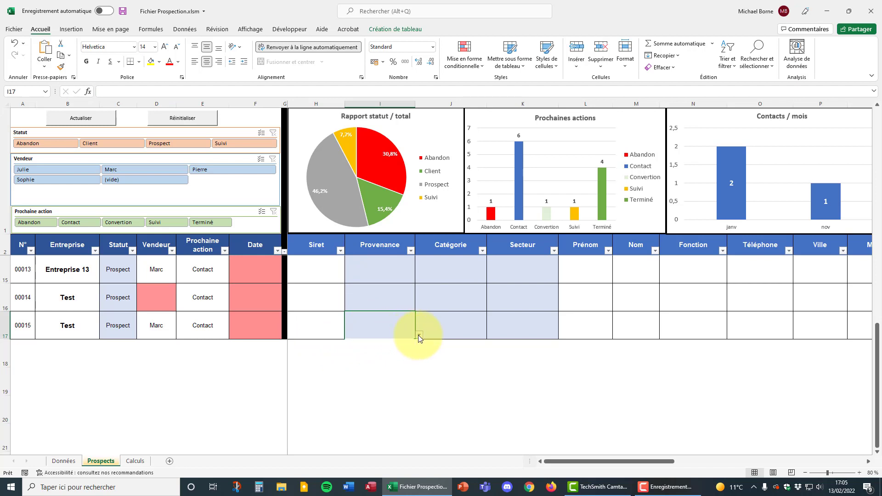
pyautogui.click(419, 335)
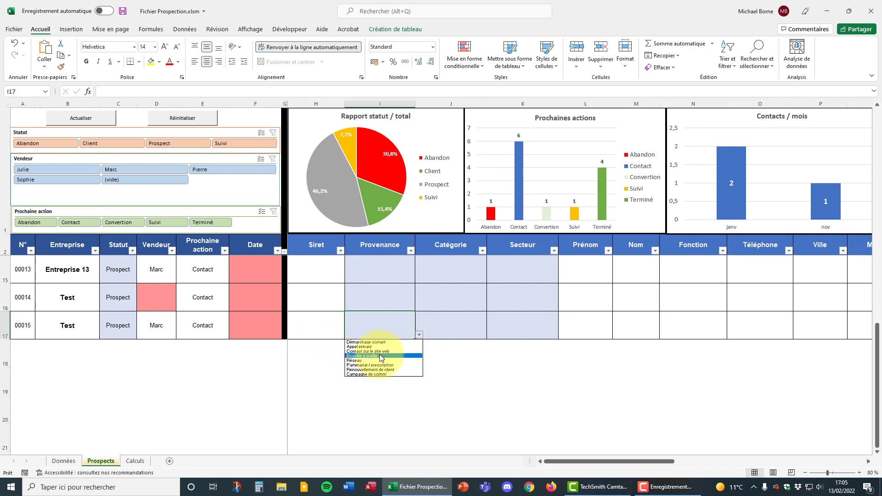
pyautogui.click(378, 356)
# - Set the Catégorie of prospect 00015 to Start-up and its Secteur to Communication
pyautogui.click(441, 326)
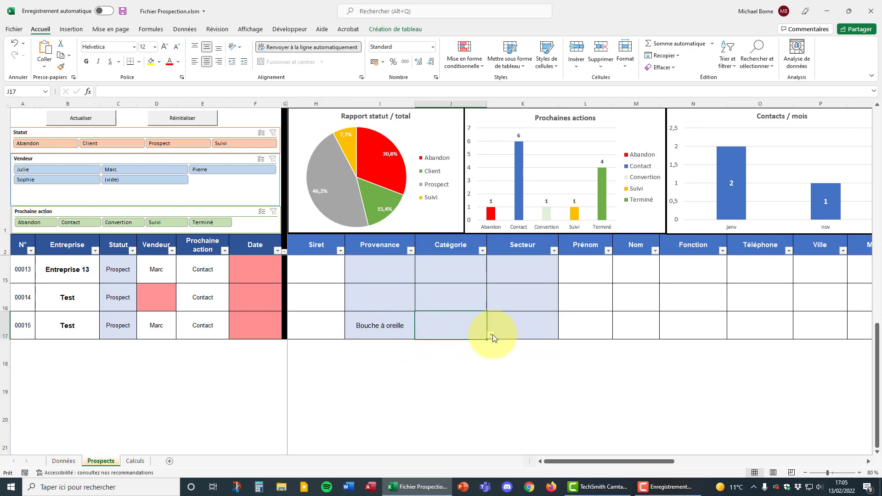
pyautogui.click(449, 351)
pyautogui.click(536, 327)
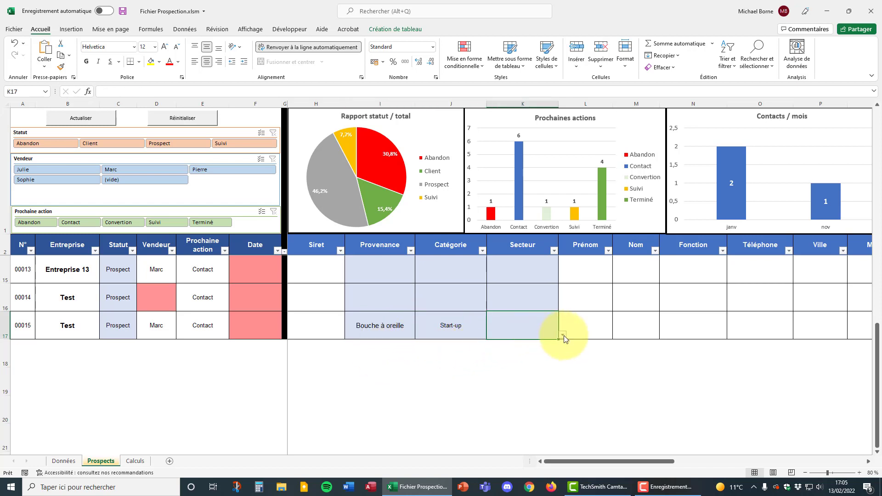
pyautogui.click(562, 335)
pyautogui.click(519, 352)
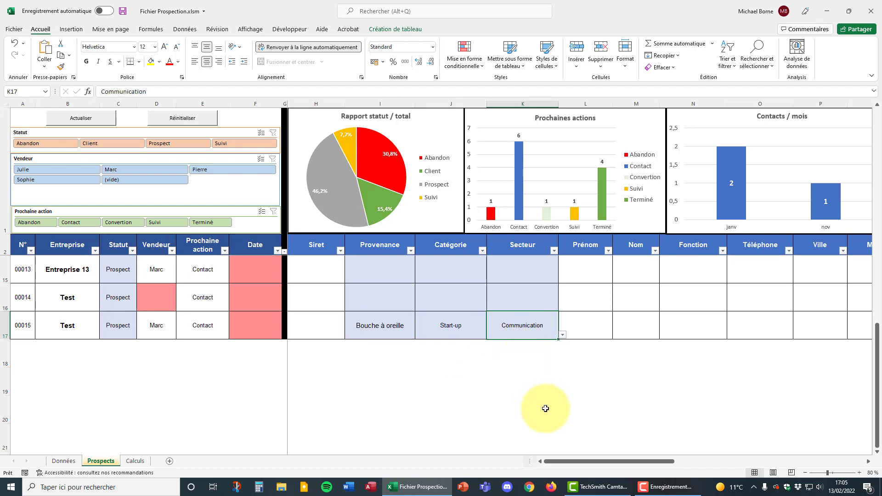
# - Look through prospect 00015's contact fields from Fonction to Mail and the text filter options of the Téléphone column
pyautogui.moveTo(563, 460); pyautogui.dragTo(604, 433)
pyautogui.click(437, 325)
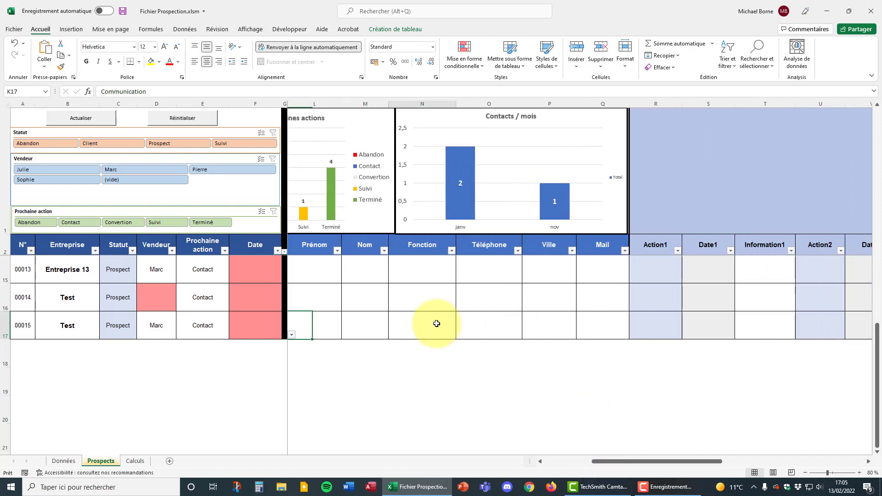
pyautogui.click(483, 331)
pyautogui.click(534, 331)
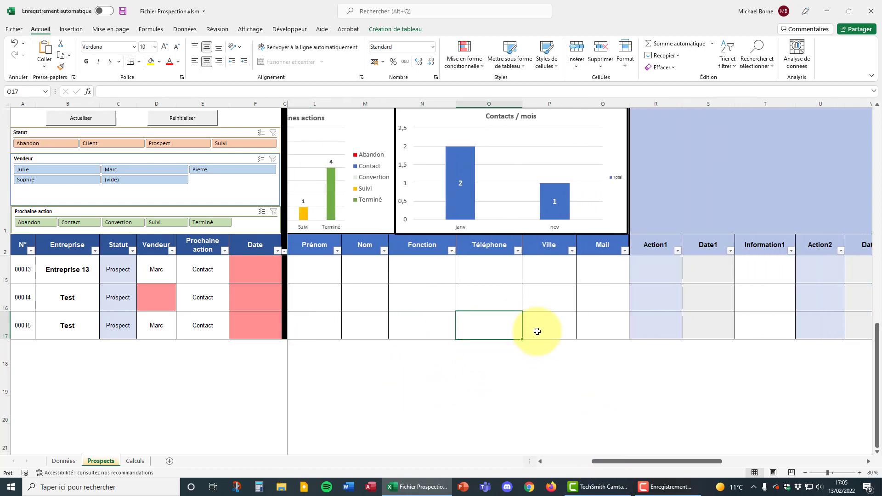
pyautogui.click(597, 328)
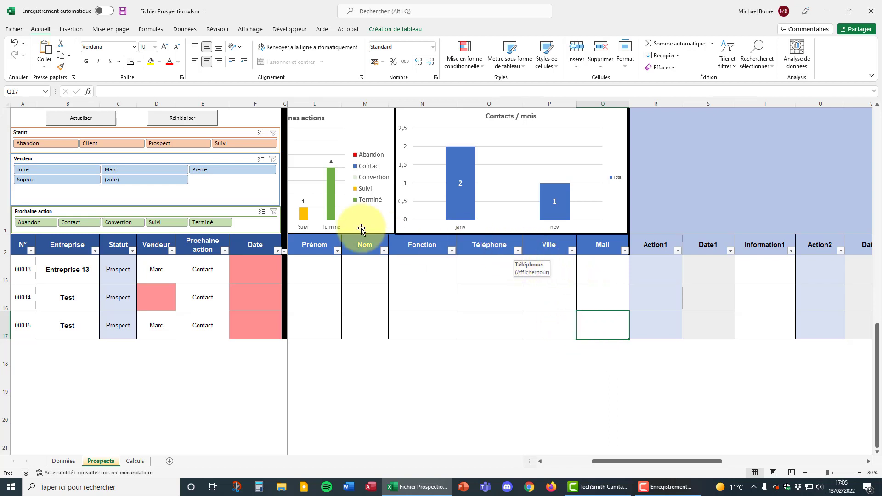
pyautogui.click(518, 250)
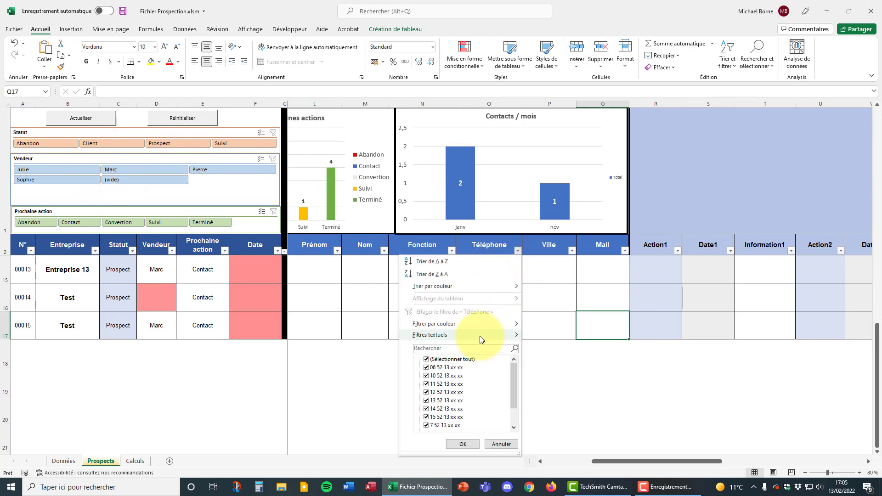
pyautogui.moveTo(479, 336)
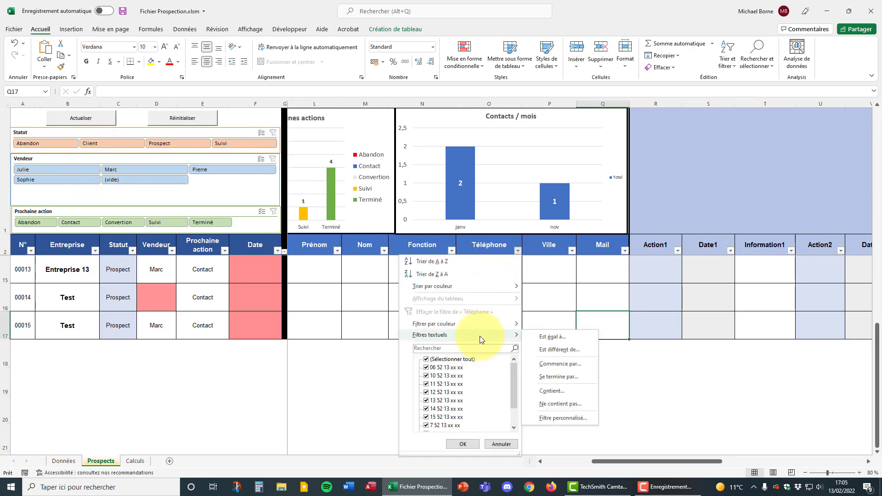
pyautogui.click(393, 357)
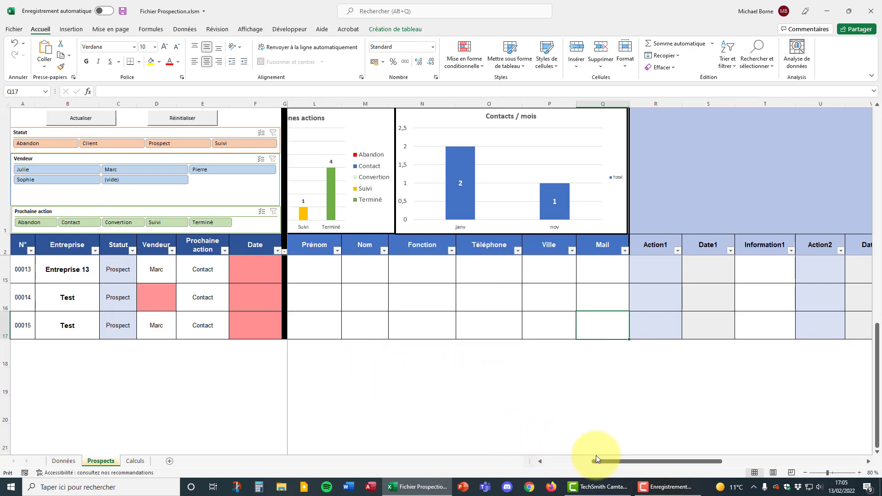
# - Set Action1 of prospect 00015 to Contact in the follow-up section
pyautogui.moveTo(616, 464); pyautogui.dragTo(687, 454)
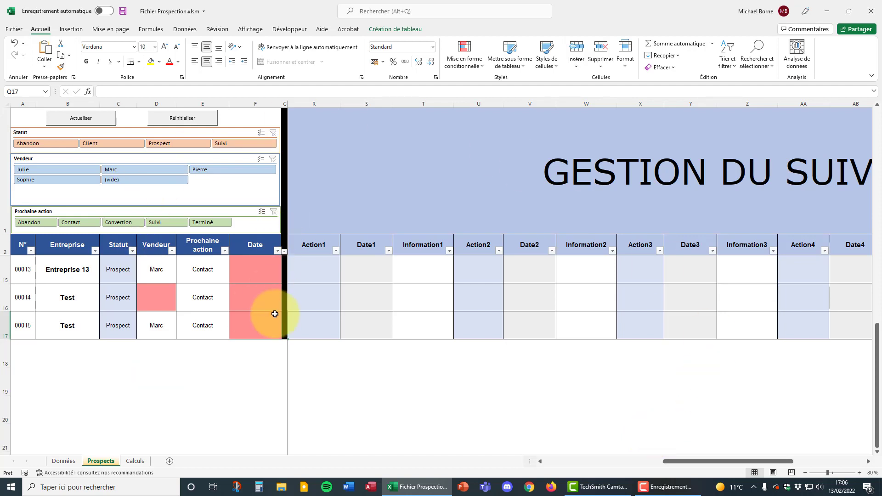
pyautogui.click(309, 324)
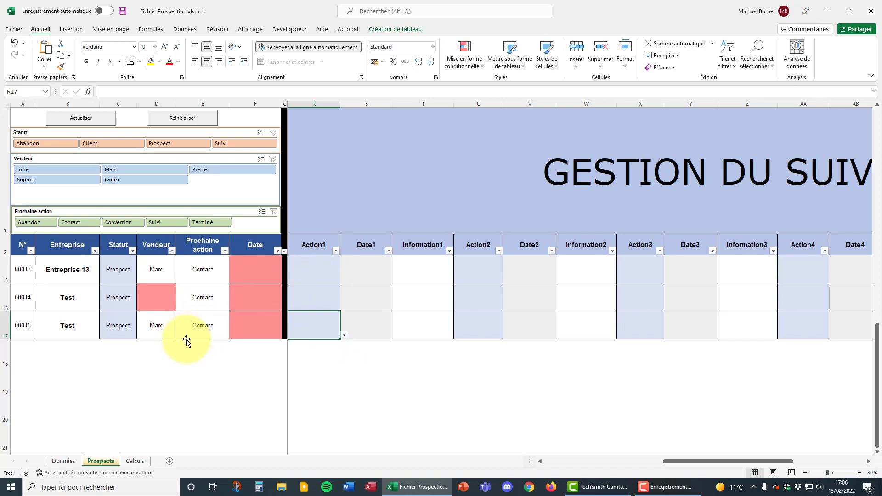
pyautogui.click(346, 336)
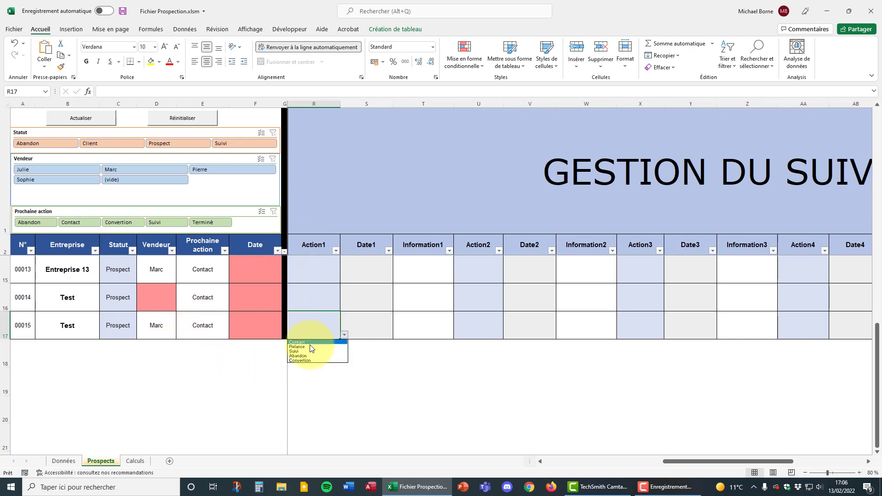
pyautogui.click(308, 342)
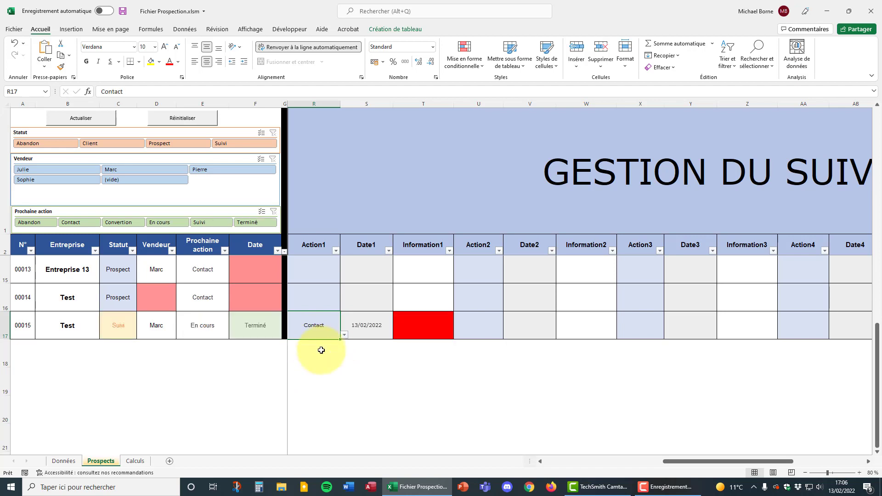
# - Enter pas eu de réponse as Information1 for prospect 00015
pyautogui.click(374, 333)
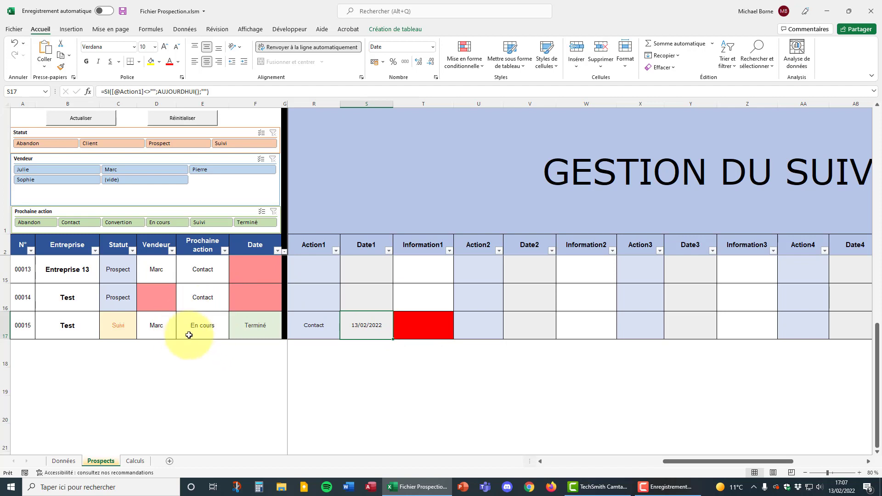
pyautogui.click(415, 330)
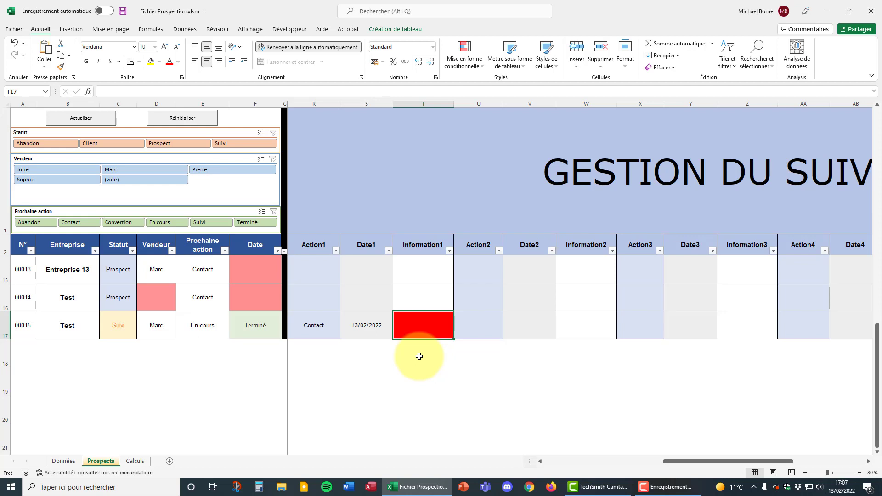
pyautogui.write('pas eu ')
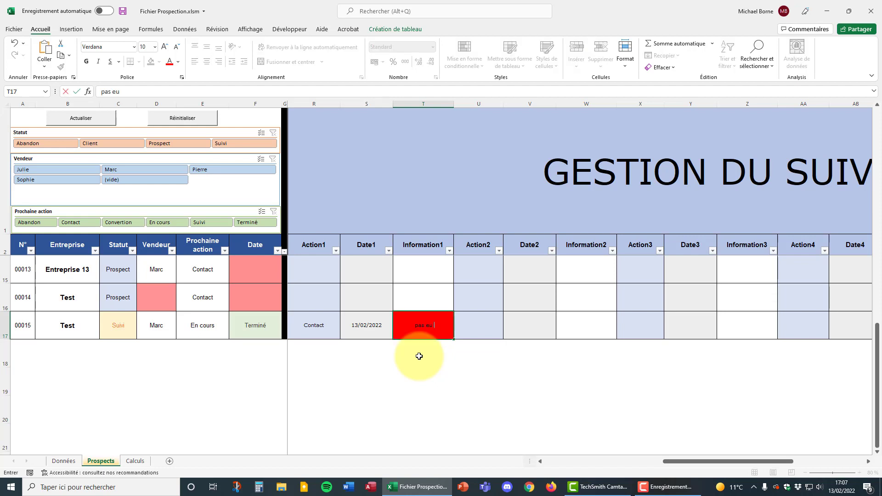
pyautogui.write('de réponse')
pyautogui.press('Return')
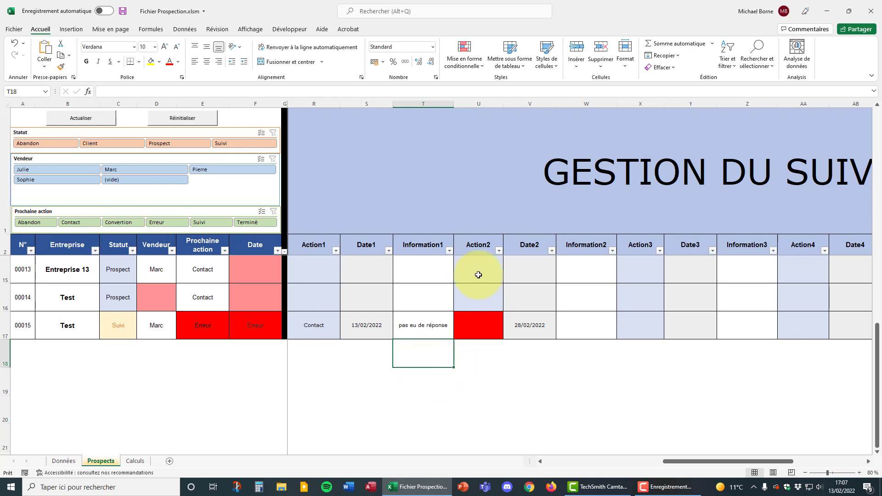
# - Check the formula behind prospect 00015's Date2 and set its Action2 to Relance
pyautogui.click(532, 329)
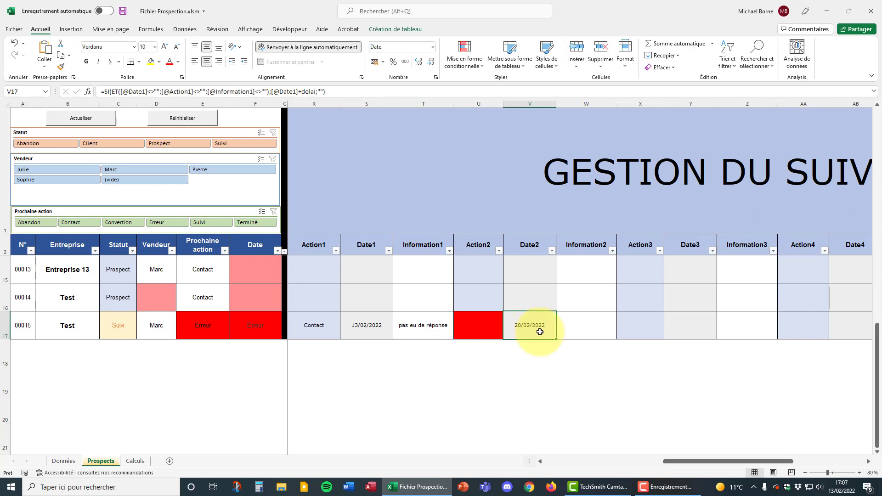
pyautogui.click(482, 329)
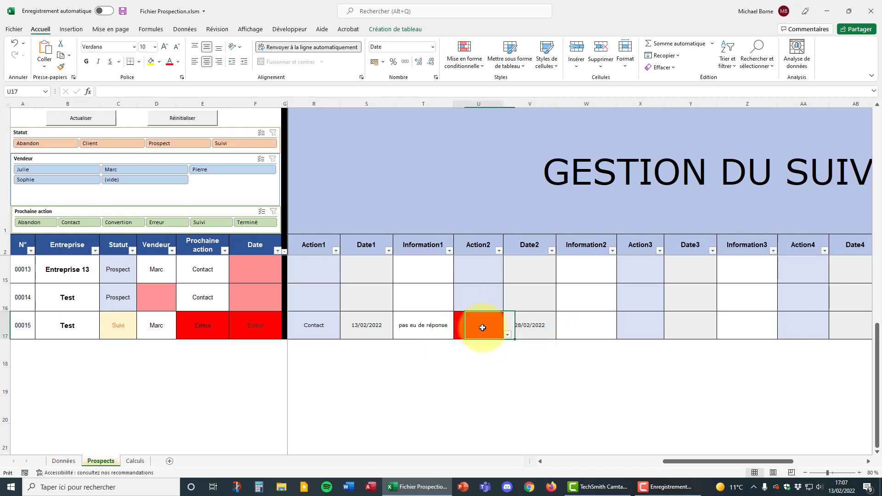
pyautogui.click(508, 337)
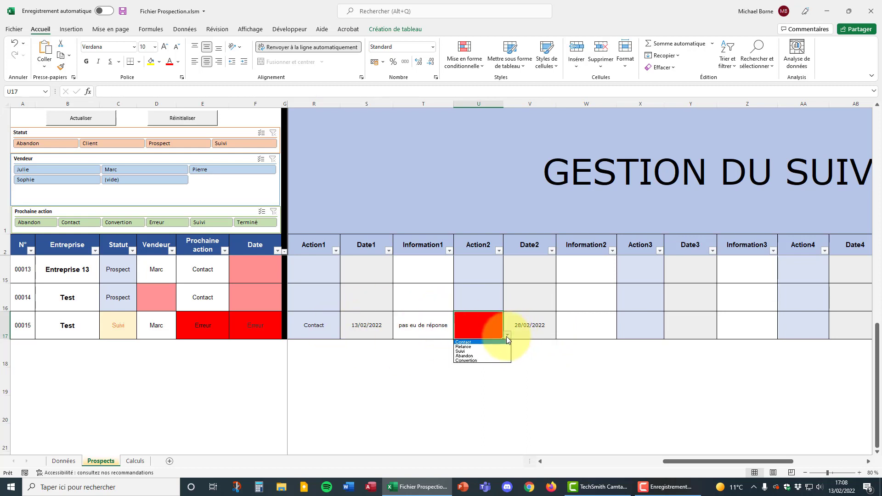
pyautogui.click(469, 347)
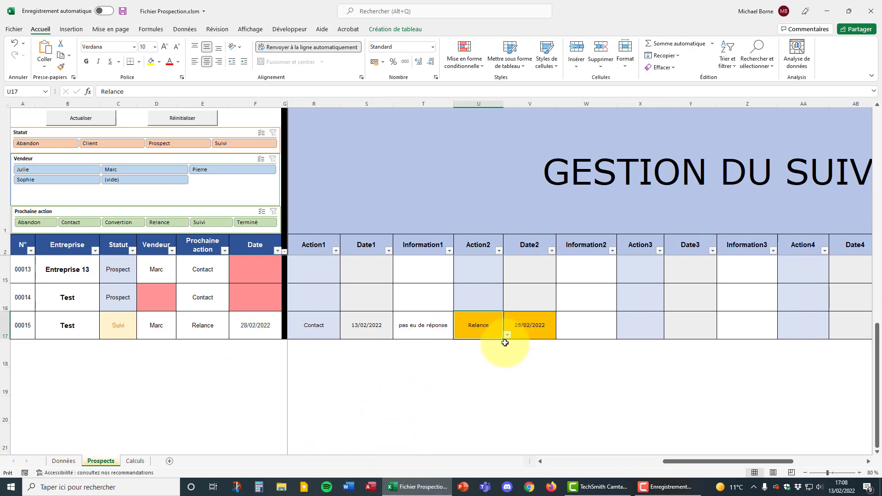
# - Enter intéressé as Information2 for prospect 00015 and set its Action3 to Convertion
pyautogui.click(582, 327)
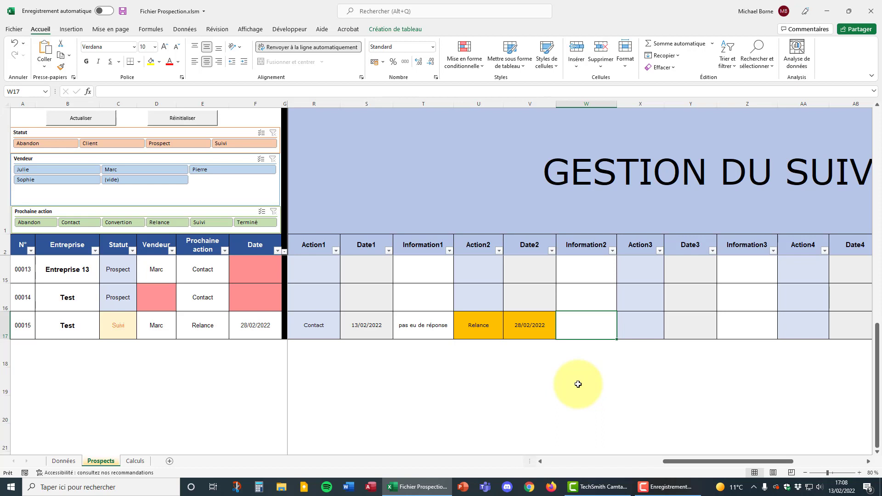
pyautogui.write('intéressé')
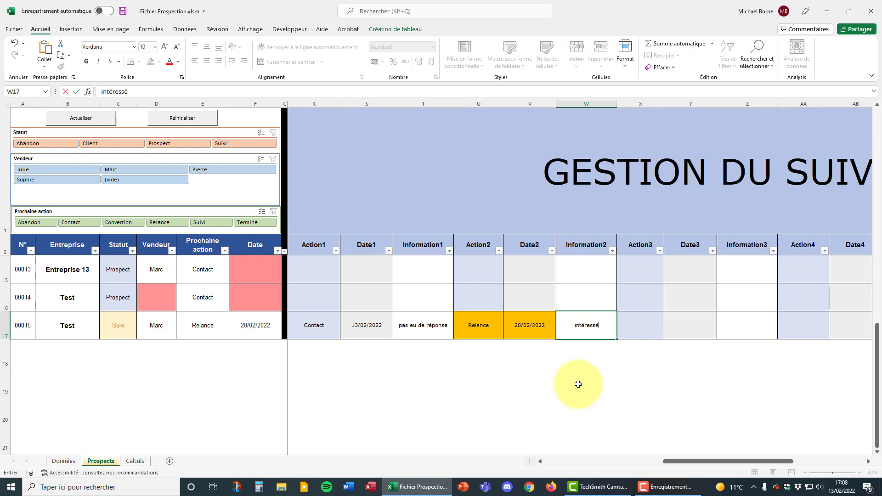
pyautogui.press('Return')
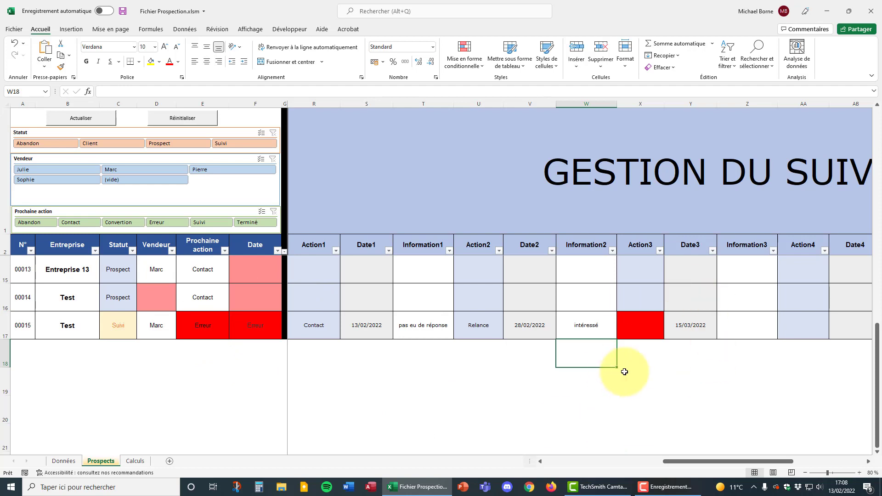
pyautogui.click(642, 329)
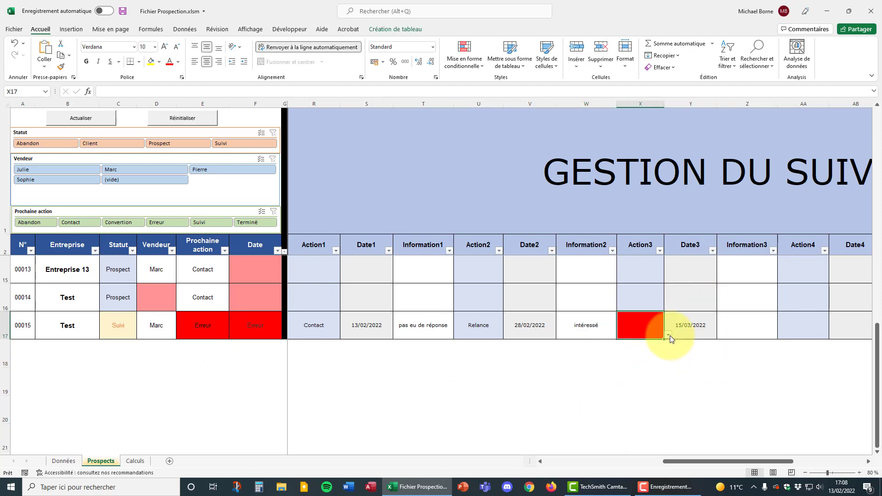
pyautogui.click(669, 335)
pyautogui.click(638, 361)
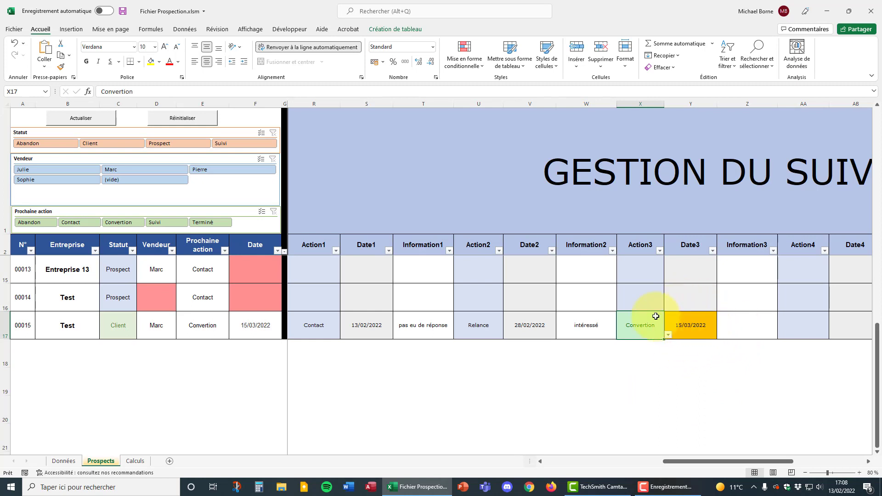
# - Look over prospect 00015's further follow-up columns and select its Information3 cell
pyautogui.click(868, 461)
pyautogui.click(868, 461)
pyautogui.click(868, 461)
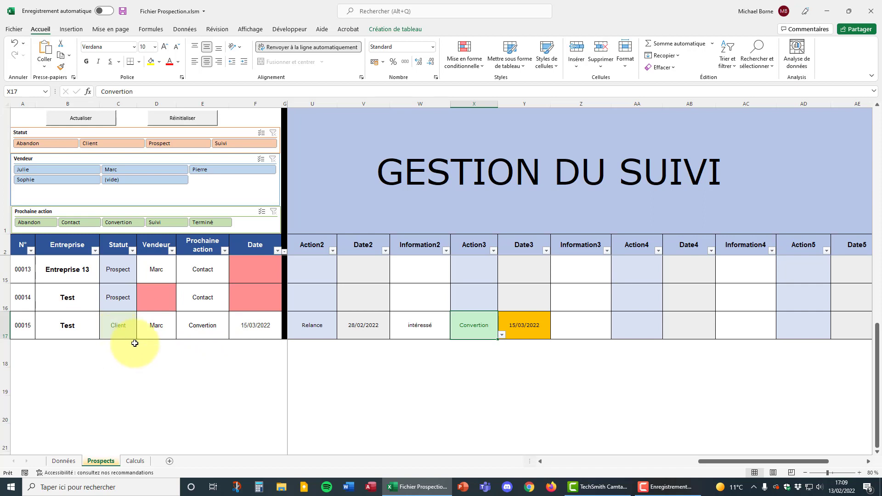
pyautogui.click(572, 331)
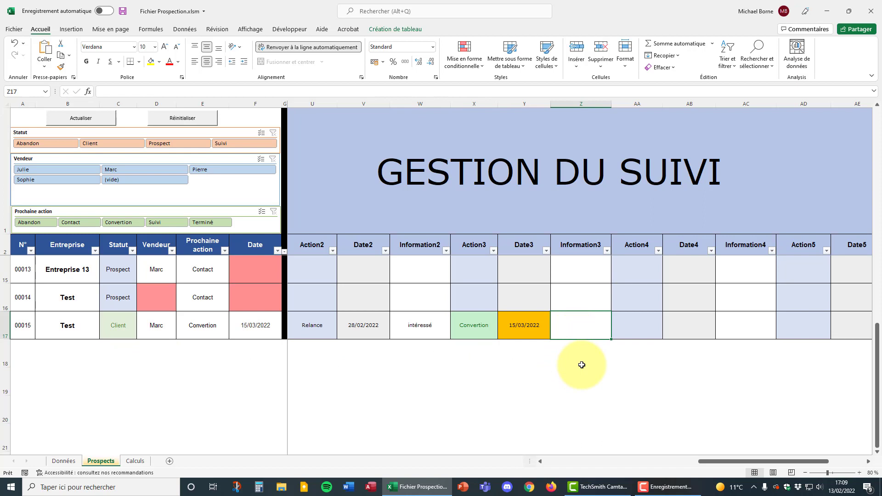
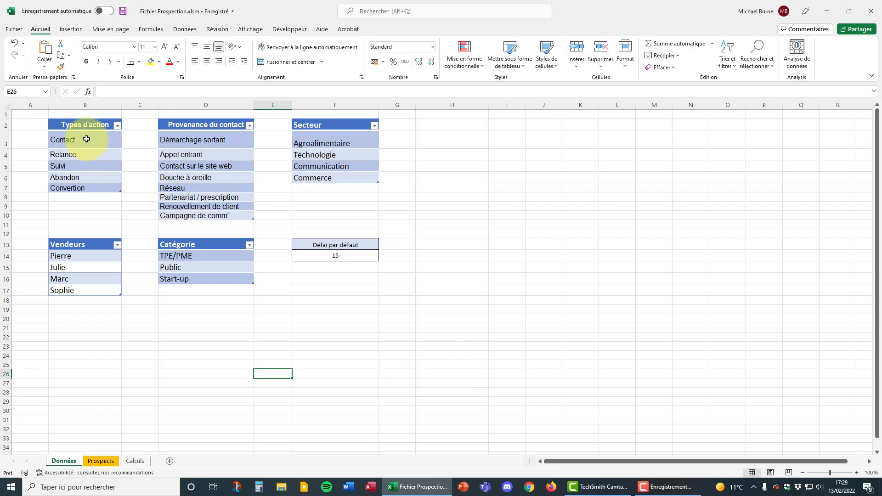
# - Review the Données lists for action types, vendors, contact provenance, category and sector, and the default delay cell
pyautogui.moveTo(86, 138); pyautogui.dragTo(87, 188)
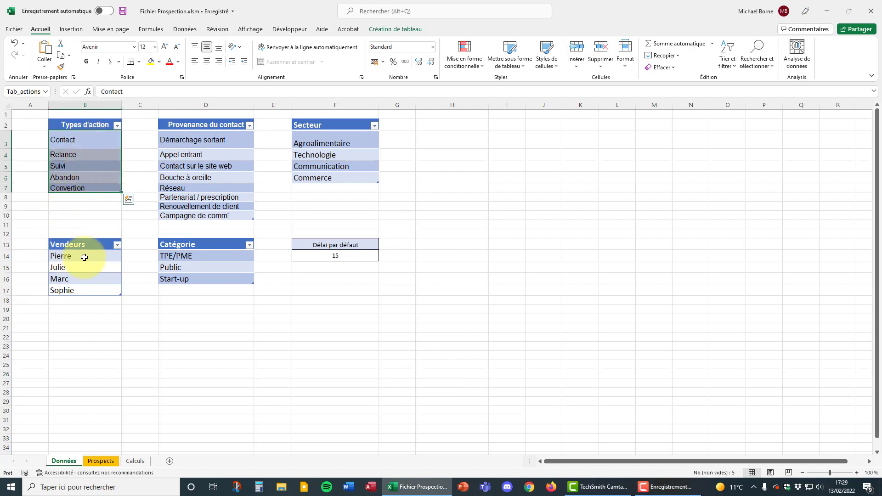
pyautogui.moveTo(85, 256); pyautogui.dragTo(85, 291)
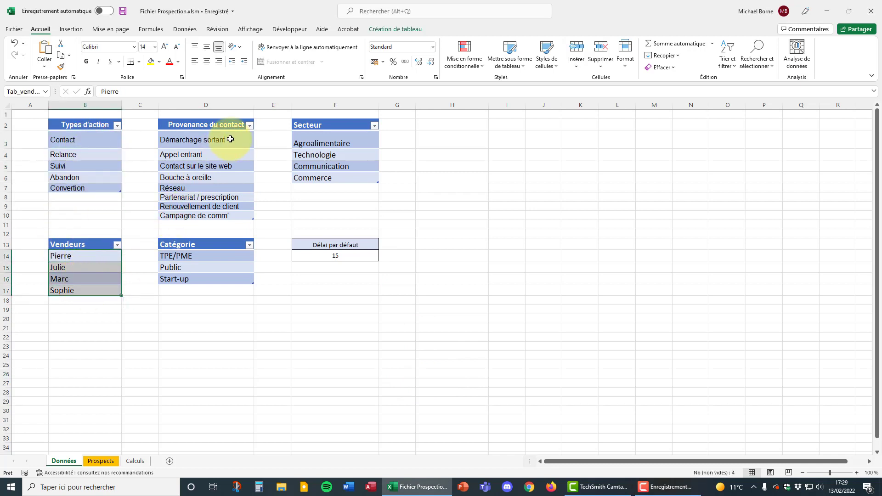
pyautogui.moveTo(230, 138); pyautogui.dragTo(195, 225)
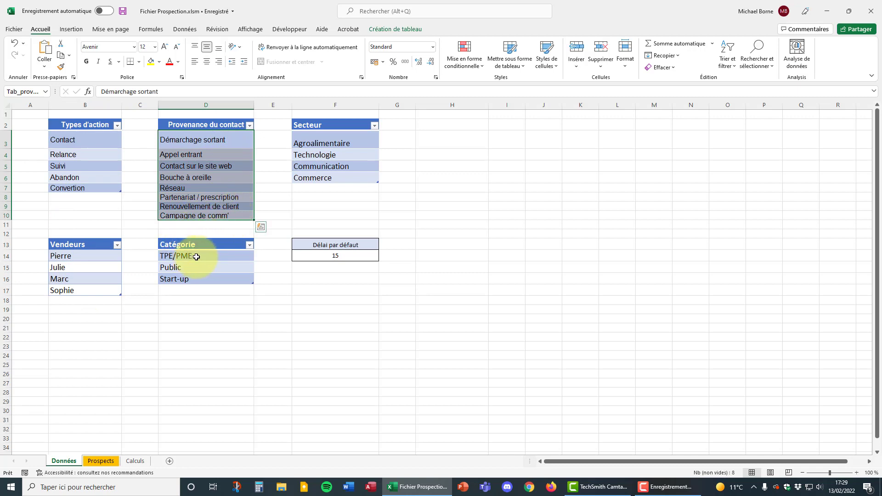
pyautogui.moveTo(197, 256); pyautogui.dragTo(210, 275)
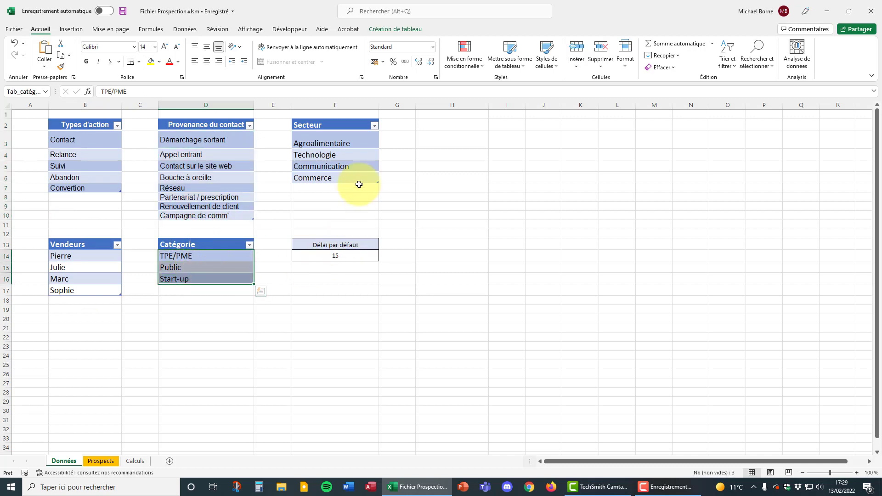
pyautogui.moveTo(360, 143); pyautogui.dragTo(362, 178)
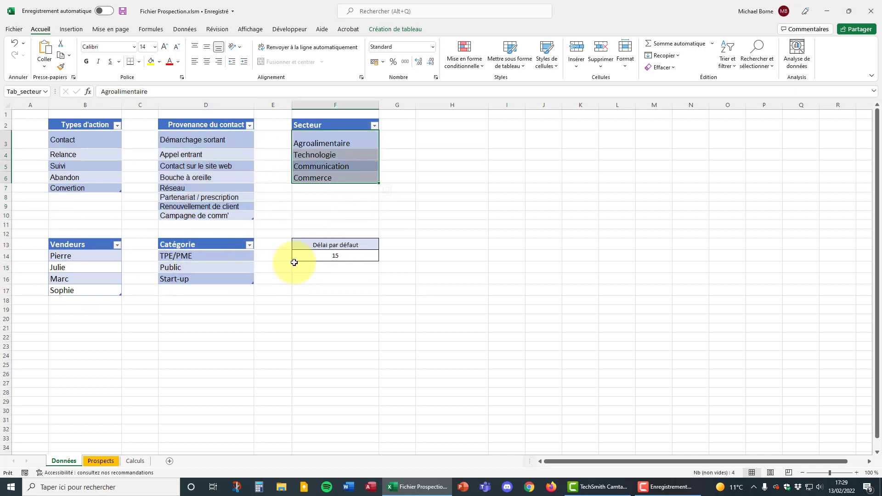
pyautogui.click(348, 255)
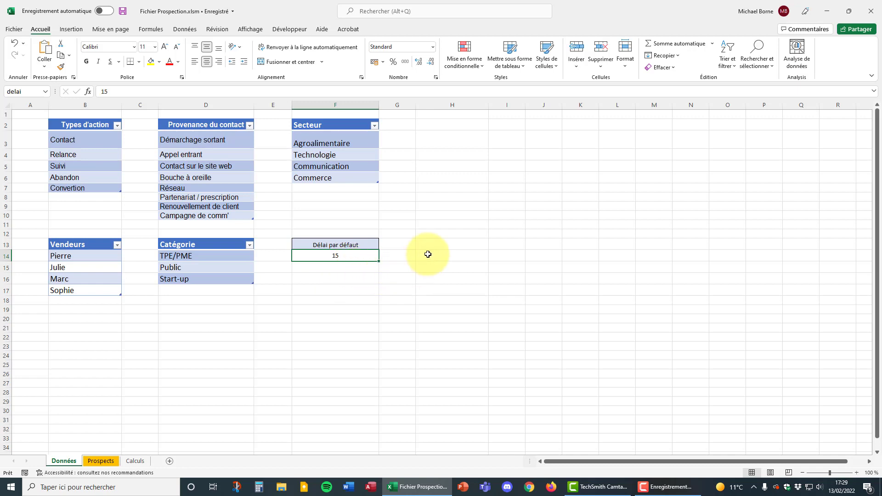
# - Enter valeur 1 and valeur 2 in I4:I5 and extend the series down to valeur 5 in I8
pyautogui.click(504, 153)
pyautogui.write('va')
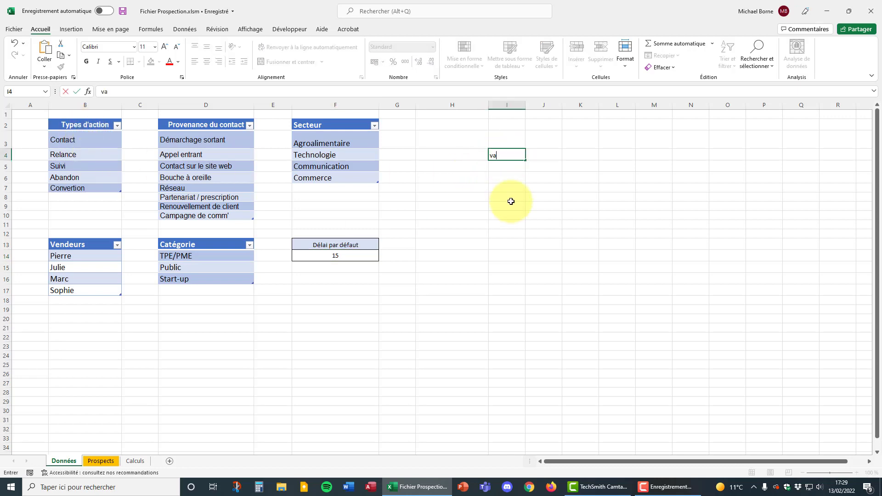
pyautogui.write('leur 1')
pyautogui.press('Return')
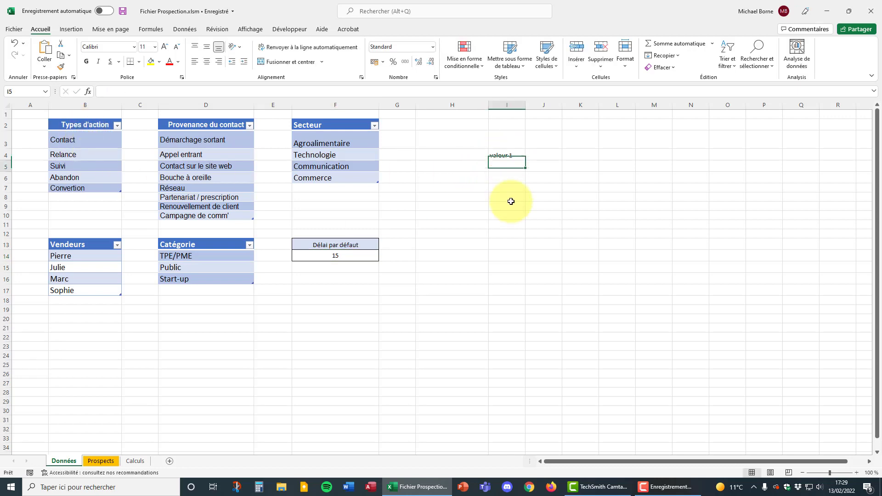
pyautogui.write('valeur 2')
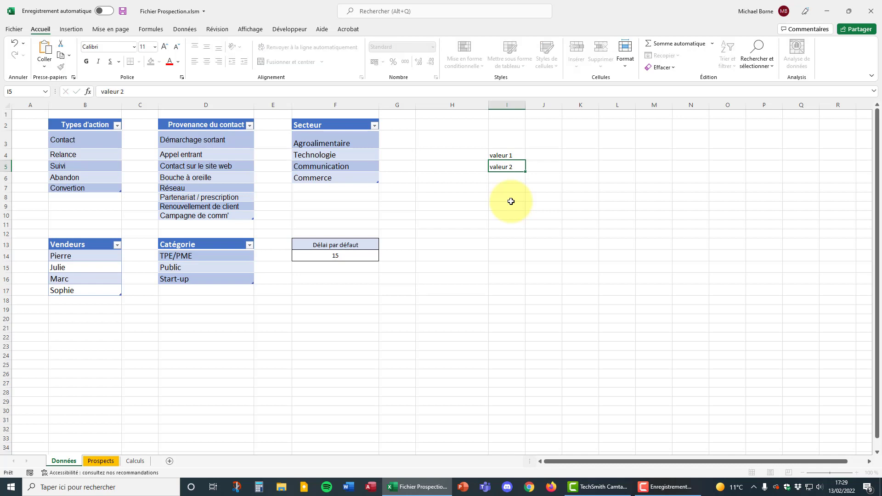
pyautogui.press('Return')
pyautogui.moveTo(507, 154); pyautogui.dragTo(525, 198)
# - Add the heading Titre in cell I3 above the list of values
pyautogui.click(511, 141)
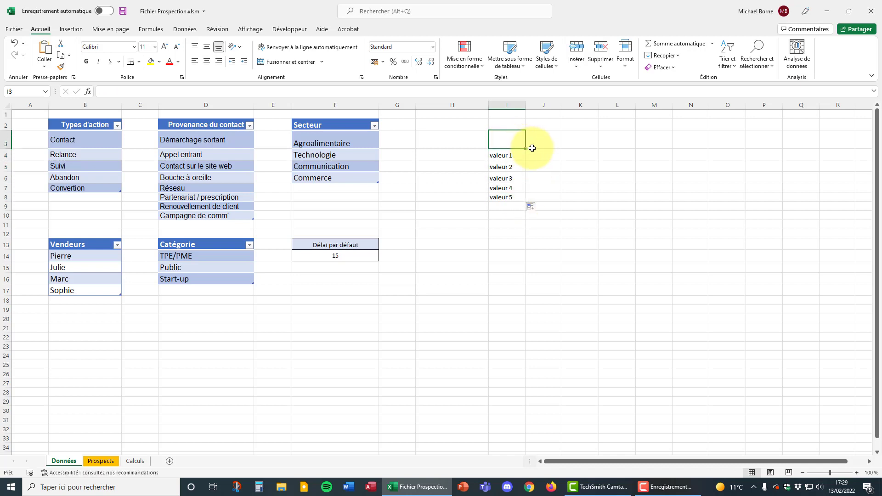
pyautogui.write('Titre')
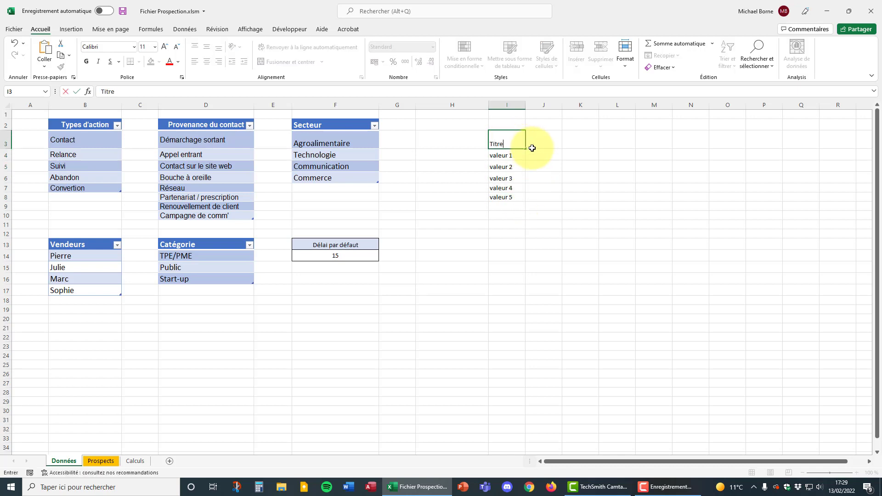
pyautogui.click(544, 188)
# - Convert the range I3:I8 into a table with headers and select its last value
pyautogui.click(502, 144)
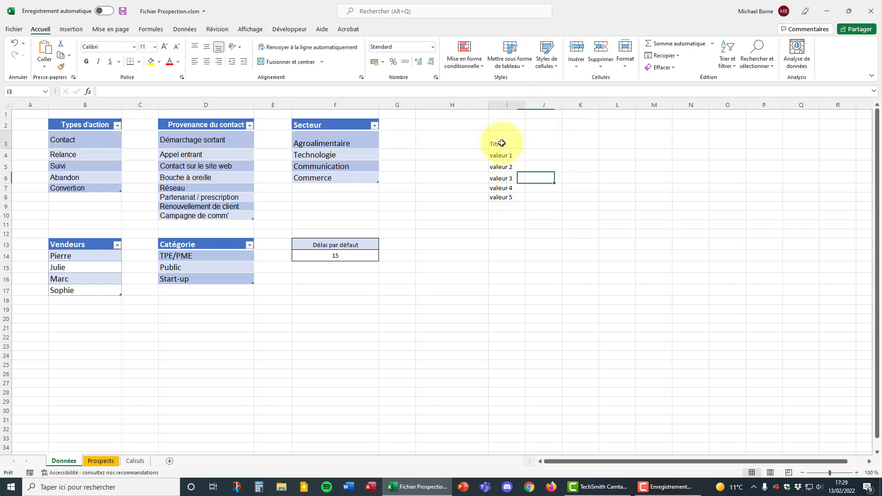
pyautogui.moveTo(501, 143); pyautogui.dragTo(506, 197)
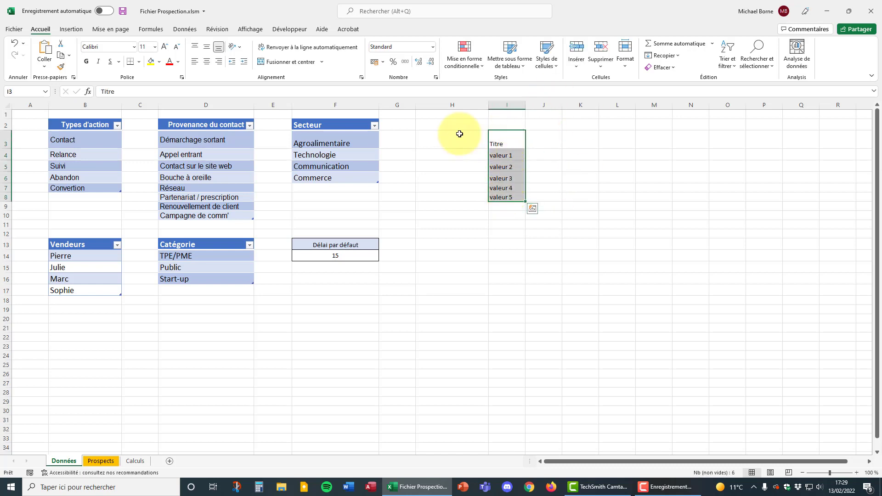
pyautogui.click(72, 29)
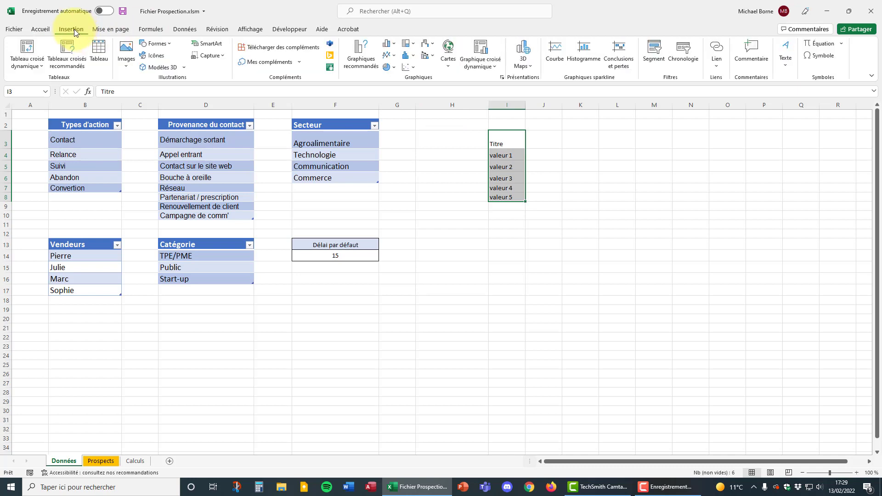
pyautogui.click(100, 53)
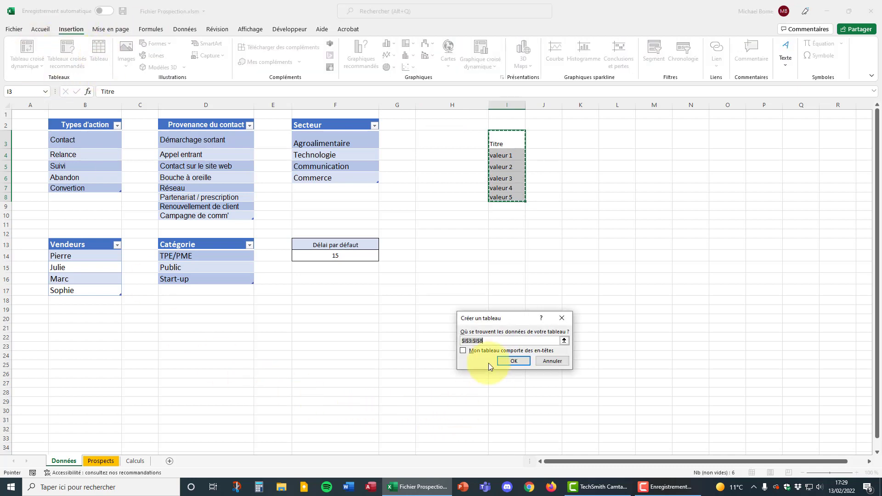
pyautogui.click(462, 350)
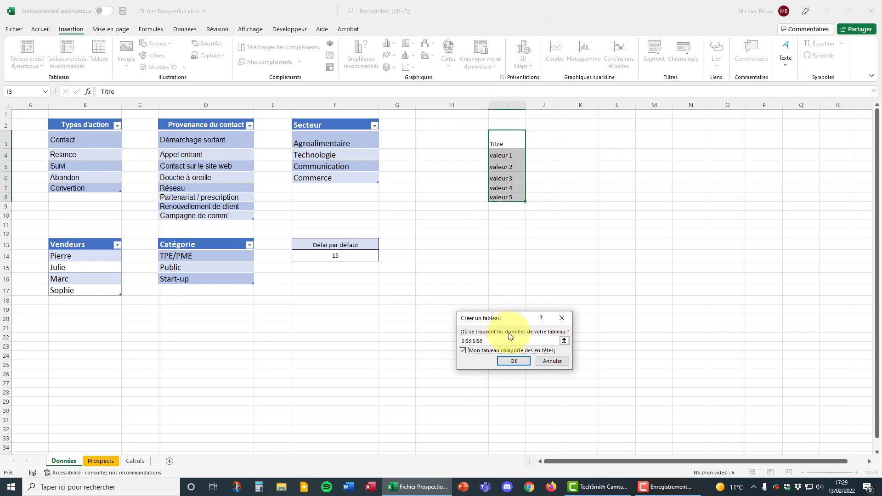
pyautogui.click(514, 361)
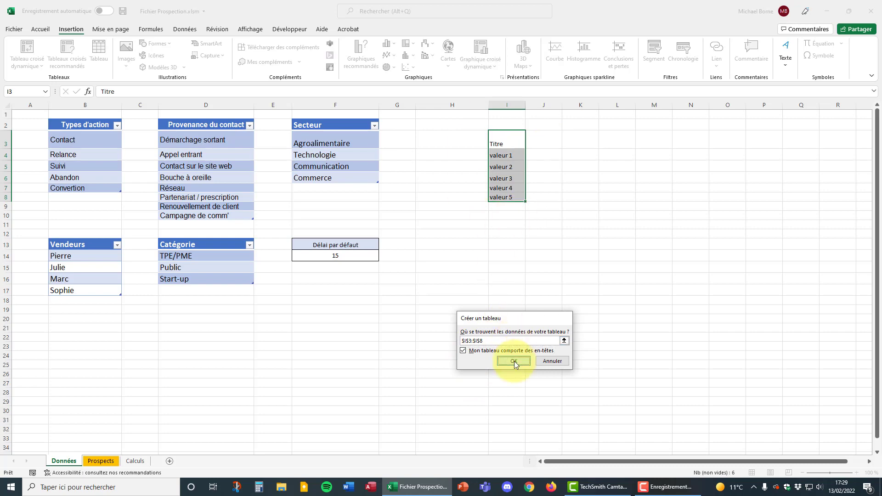
pyautogui.click(515, 210)
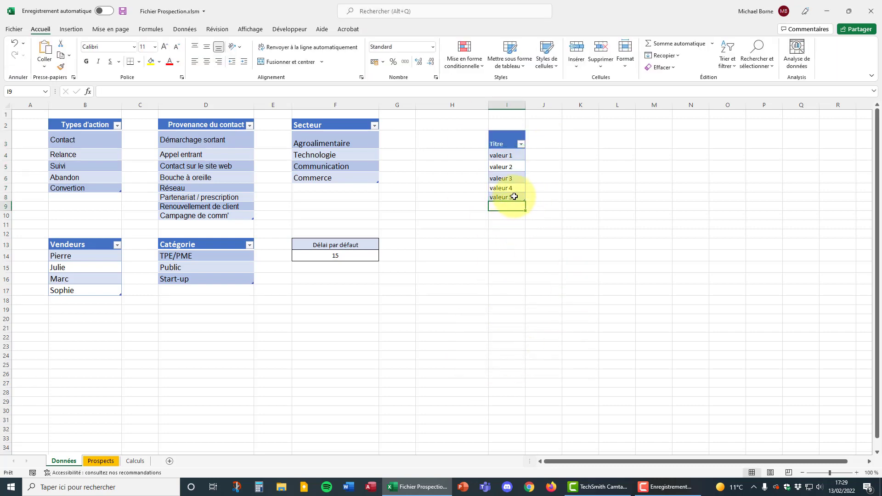
pyautogui.click(514, 197)
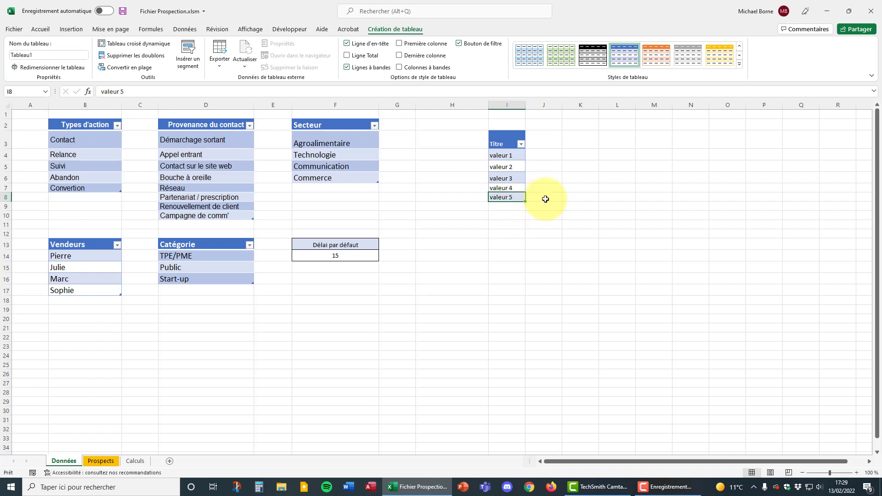
# - Extend the Titre table by one row and add valeu 6 in I9 and valeur7 in I10
pyautogui.click(540, 197)
pyautogui.moveTo(522, 200); pyautogui.dragTo(522, 212)
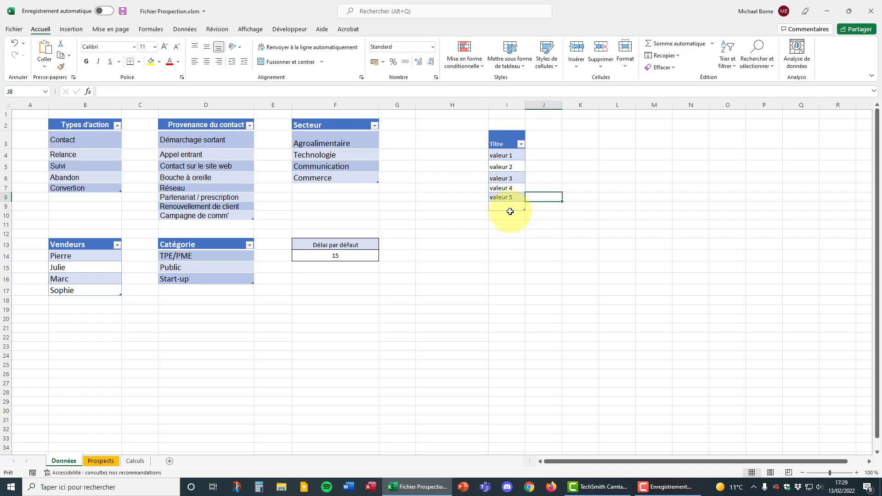
pyautogui.click(508, 208)
pyautogui.write('valeu 6')
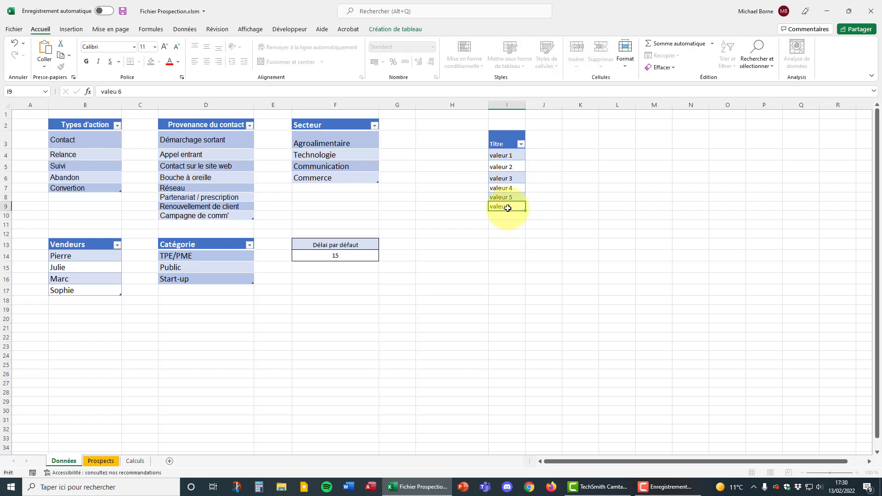
pyautogui.press('Return')
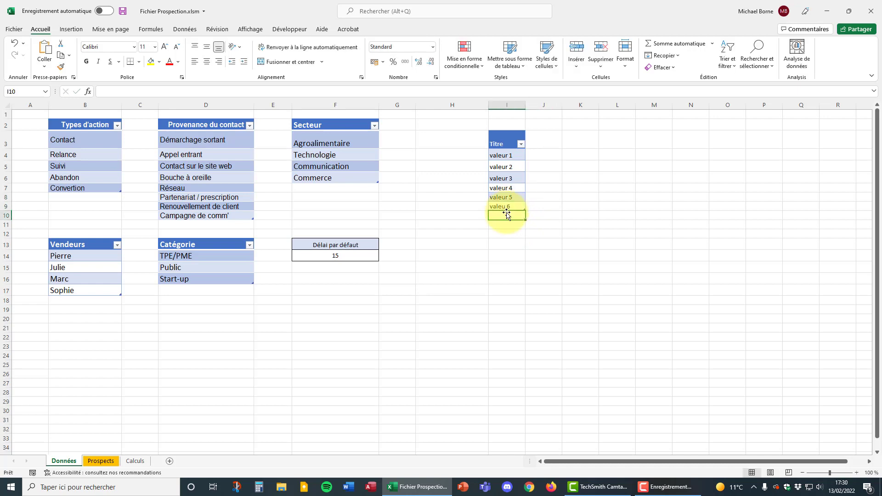
pyautogui.write('valeur7')
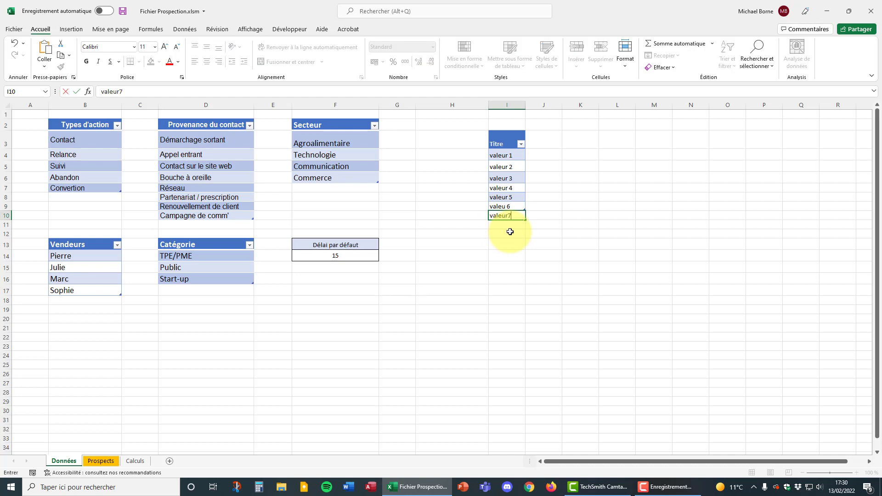
pyautogui.press('Return')
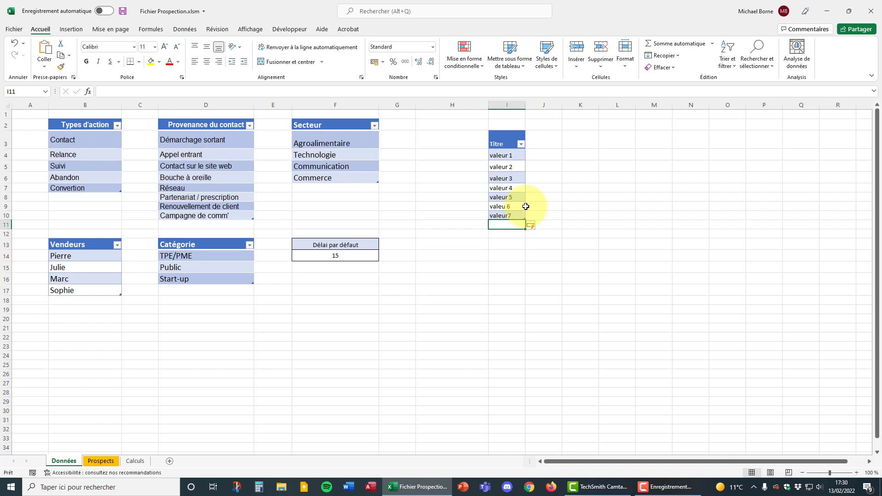
# - Select the table values in I4:I10 and assign them the defined name variable
pyautogui.click(505, 155)
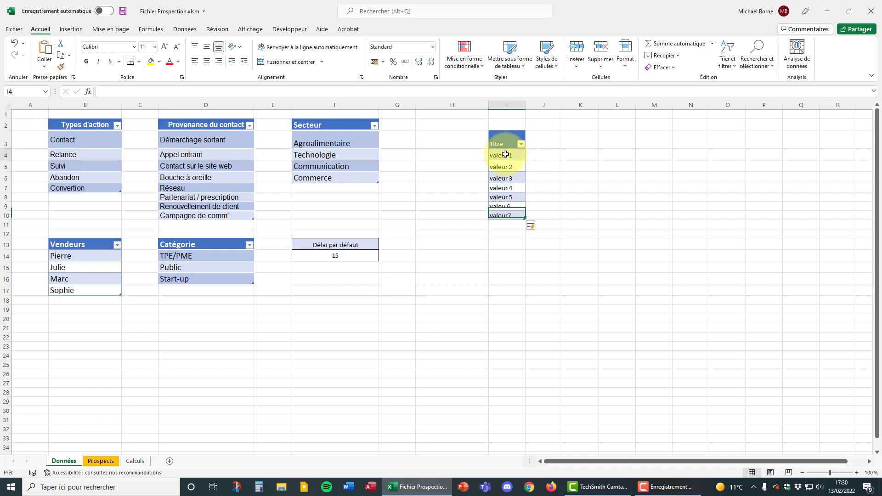
pyautogui.moveTo(506, 155); pyautogui.dragTo(506, 218)
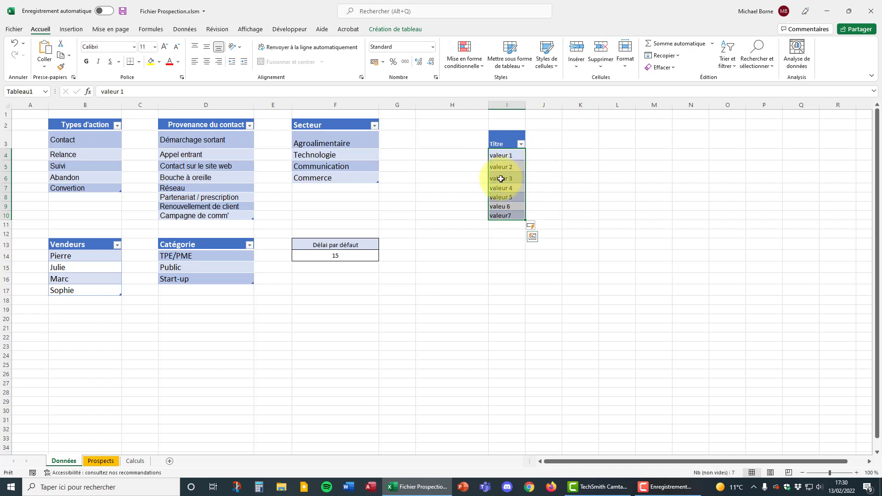
pyautogui.click(36, 93)
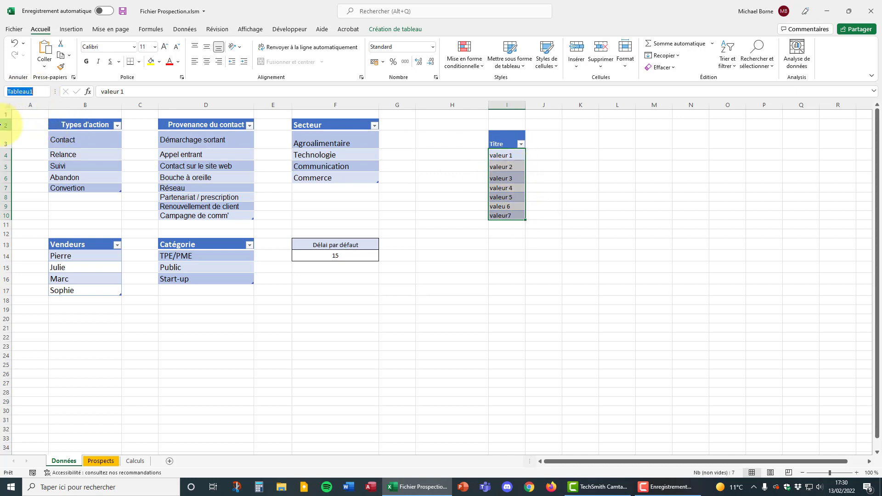
pyautogui.write('varaible')
pyautogui.press('BackSpace')
pyautogui.press('BackSpace')
pyautogui.press('BackSpace')
pyautogui.press('BackSpace')
pyautogui.press('BackSpace')
pyautogui.write('iable')
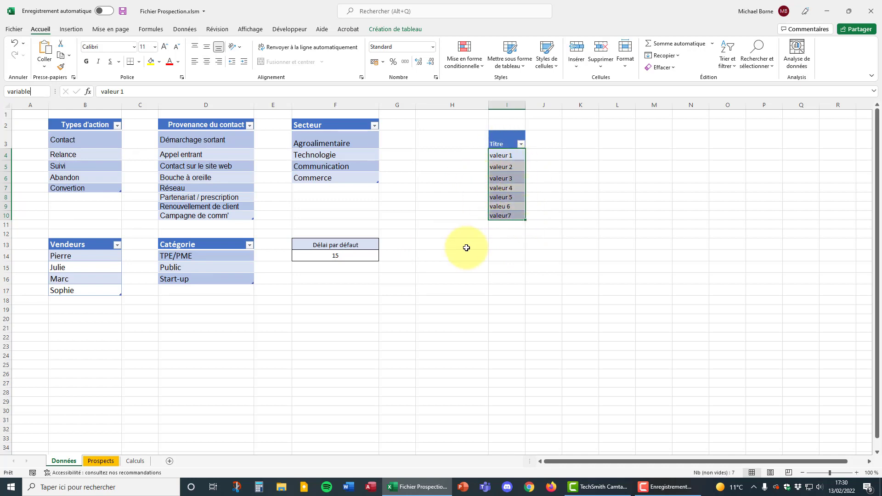
pyautogui.press('Return')
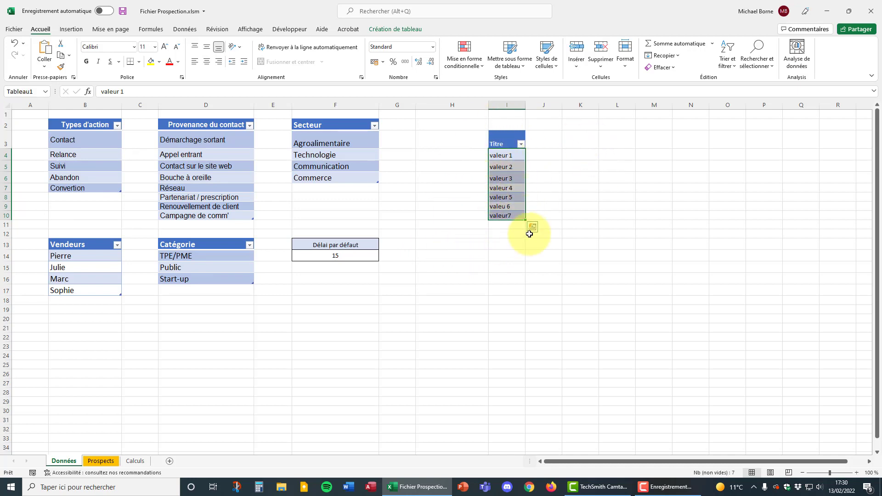
# - Rename the table Tableau1 as Tab_variables in the name manager
pyautogui.click(185, 31)
pyautogui.click(147, 30)
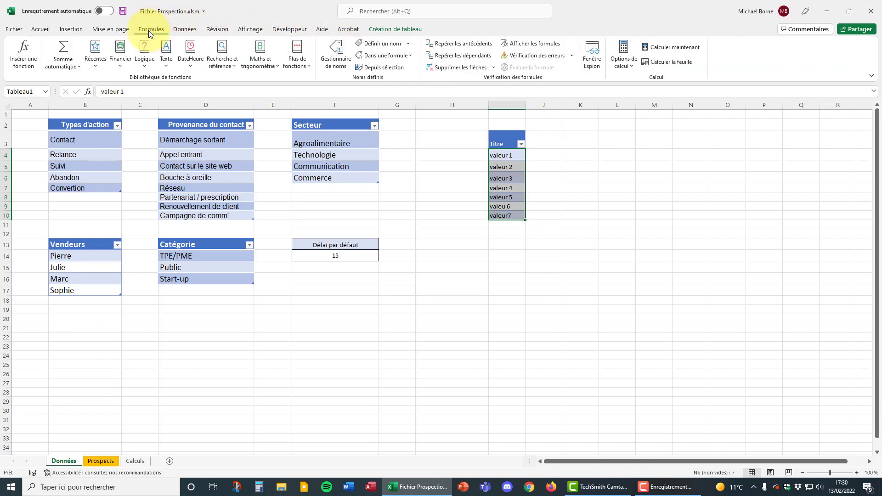
pyautogui.click(334, 53)
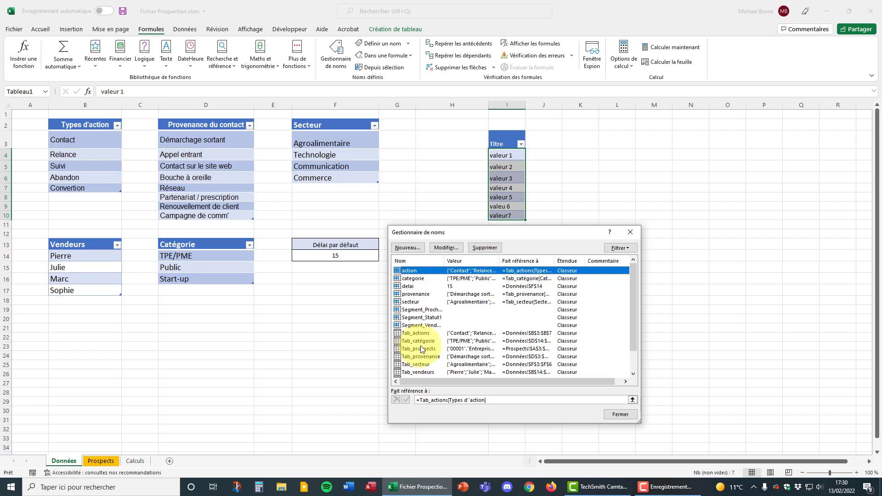
pyautogui.scroll(-1, 422, 358)
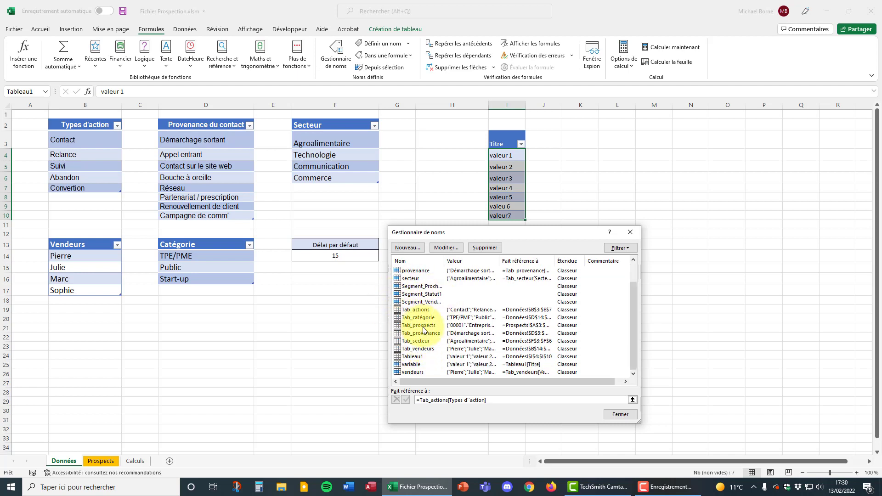
pyautogui.click(412, 357)
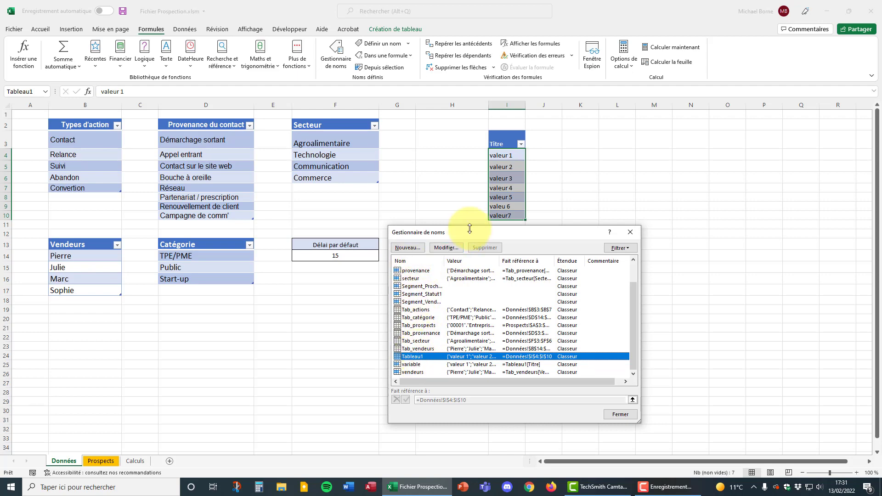
pyautogui.click(447, 248)
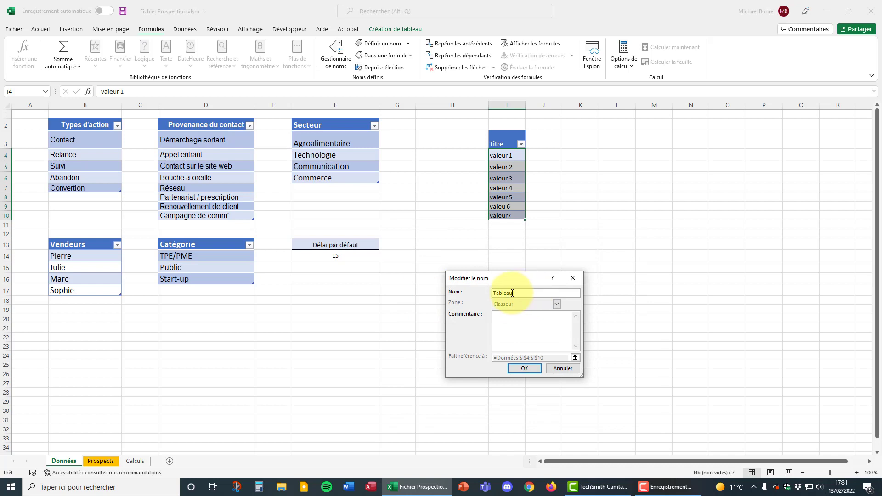
pyautogui.write('Tab_')
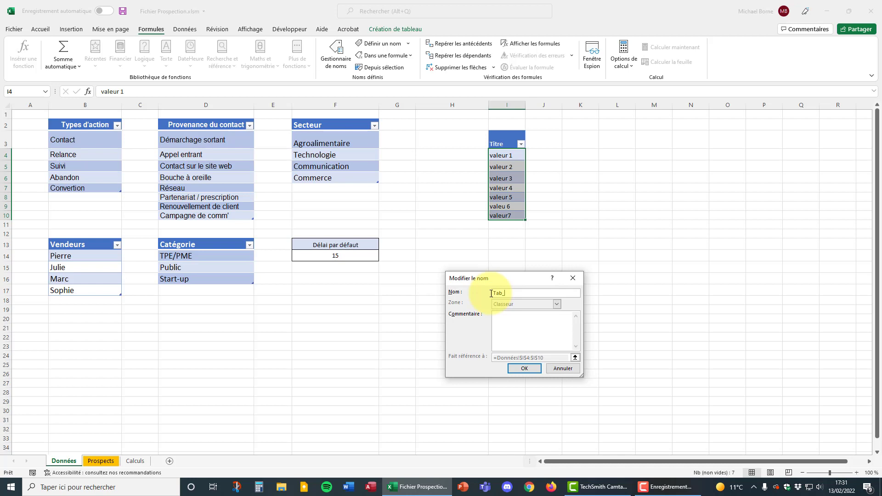
pyautogui.write('riables')
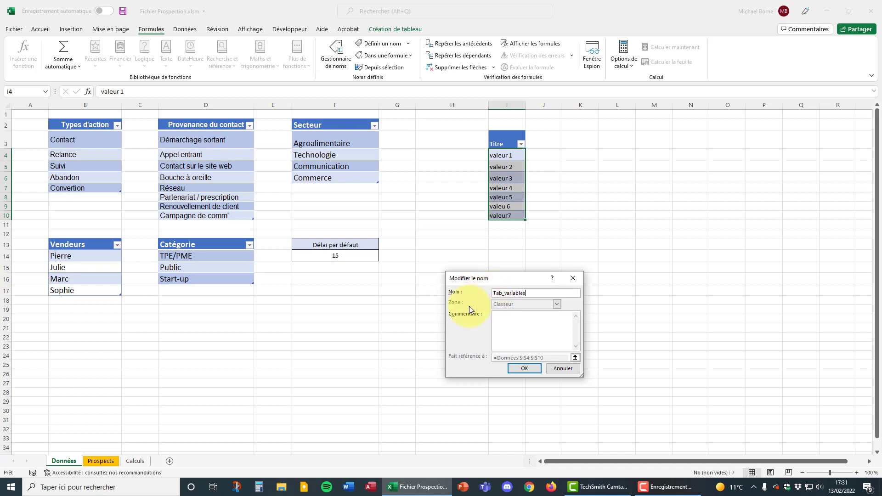
pyautogui.click(523, 368)
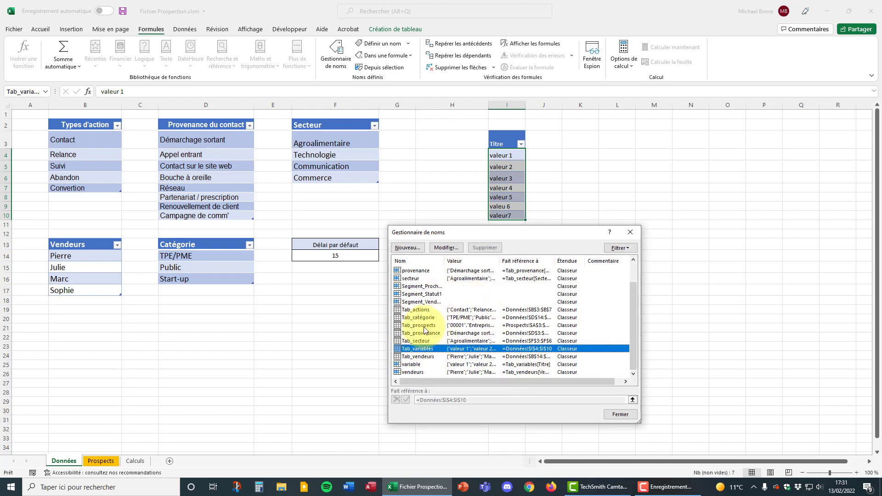
# - Delete the defined name variable from the workbook's names
pyautogui.click(416, 365)
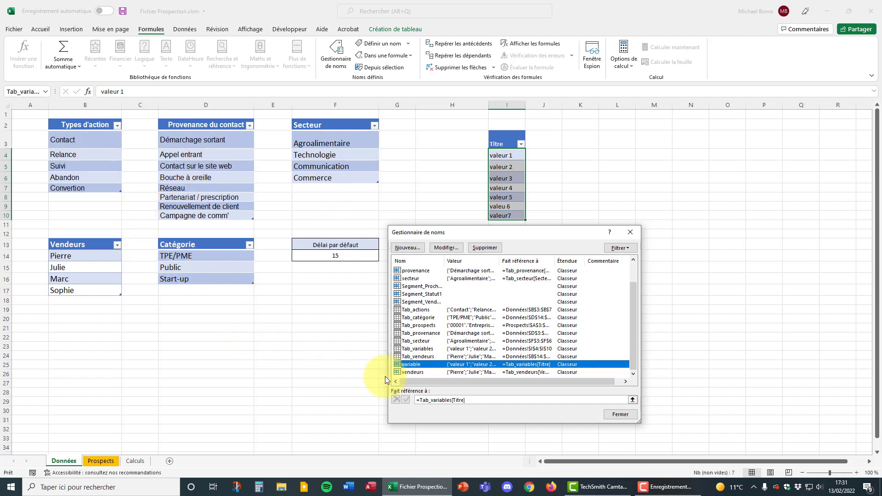
pyautogui.click(488, 249)
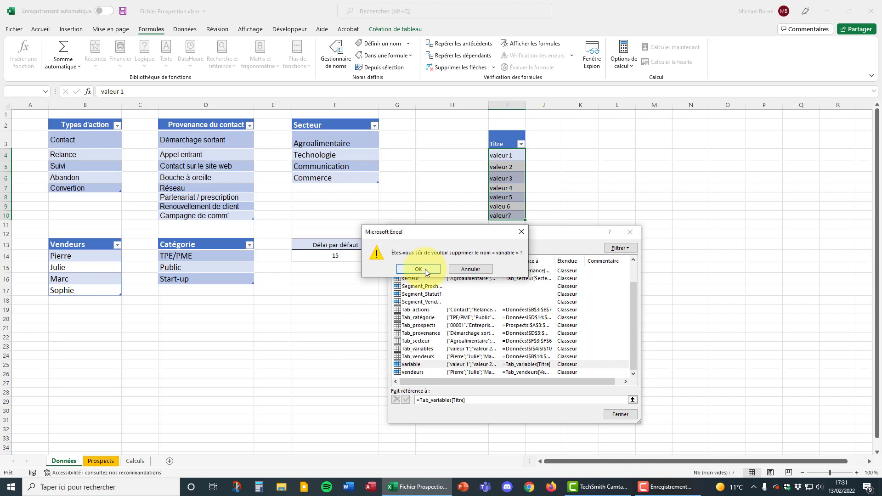
pyautogui.click(418, 270)
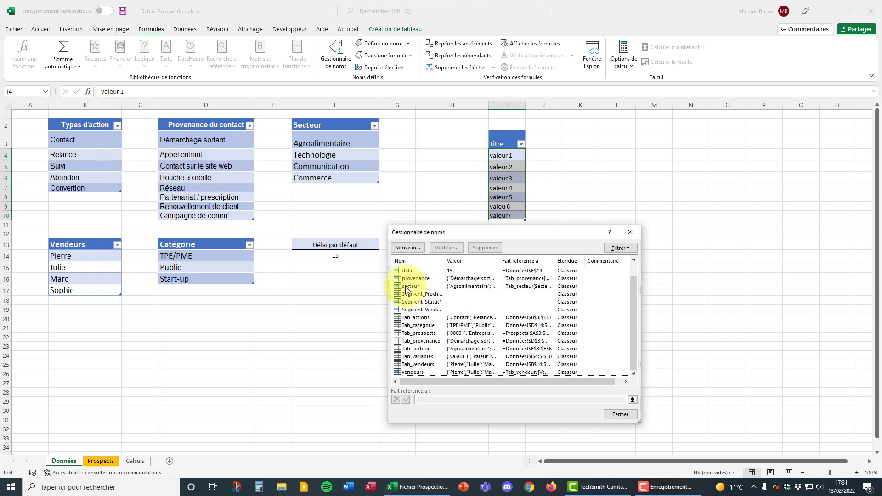
# - Review the remaining defined names, including Tab_variables, and close the name manager
pyautogui.click(426, 302)
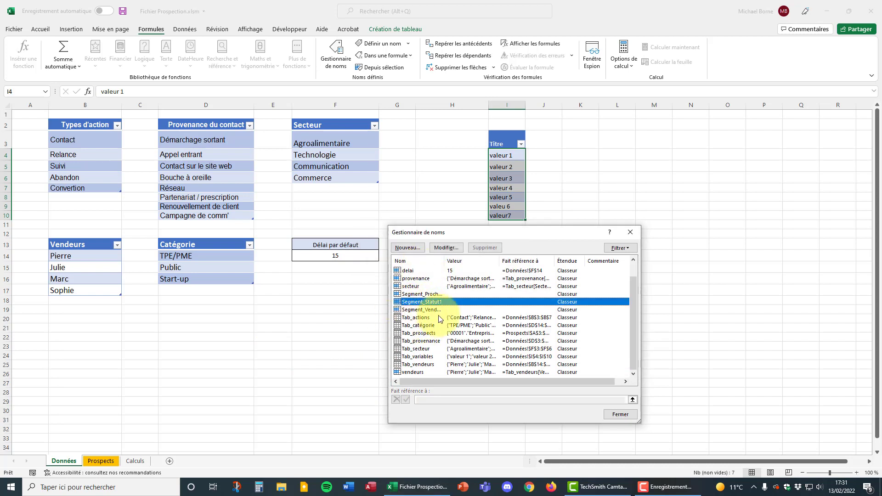
pyautogui.scroll(1, 426, 328)
pyautogui.scroll(-1, 425, 329)
pyautogui.click(425, 357)
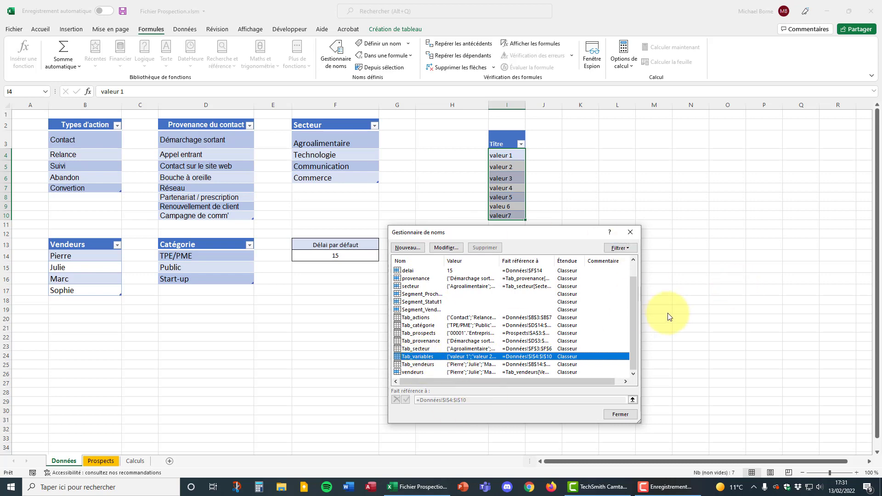
pyautogui.click(632, 233)
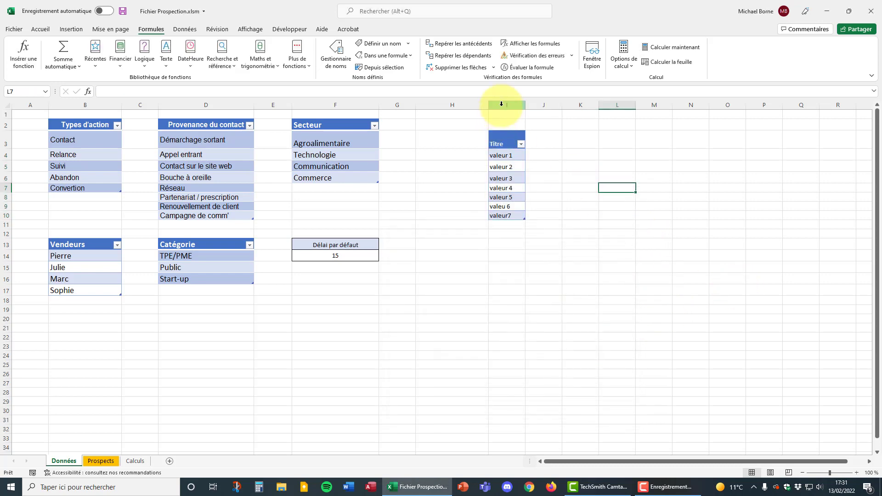
# - Delete column I together with the Titre demonstration table
pyautogui.click(503, 105)
pyautogui.rightClick(503, 105)
pyautogui.click(532, 194)
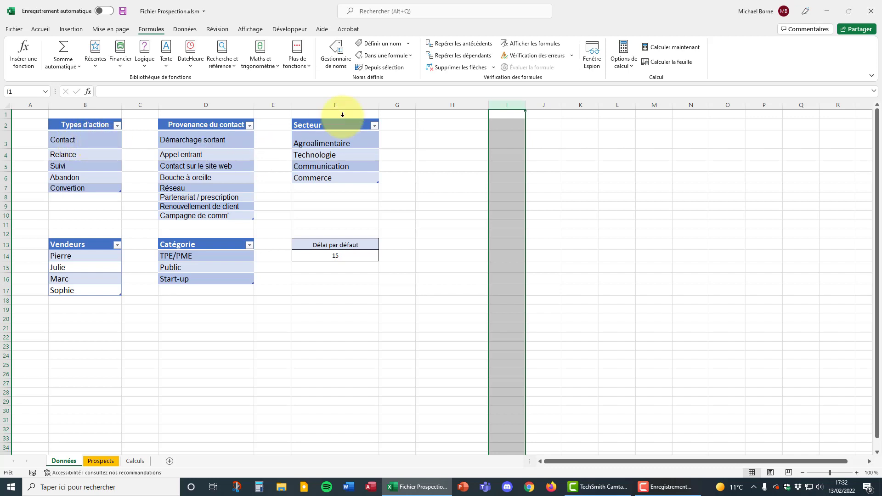
# - Check the names assigned to the action types list and to the default delay cell F14
pyautogui.moveTo(99, 142); pyautogui.dragTo(95, 188)
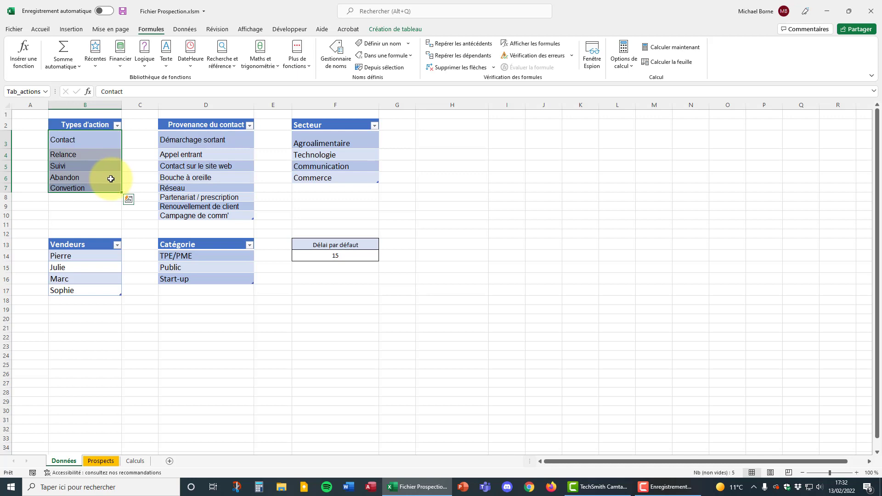
pyautogui.click(313, 207)
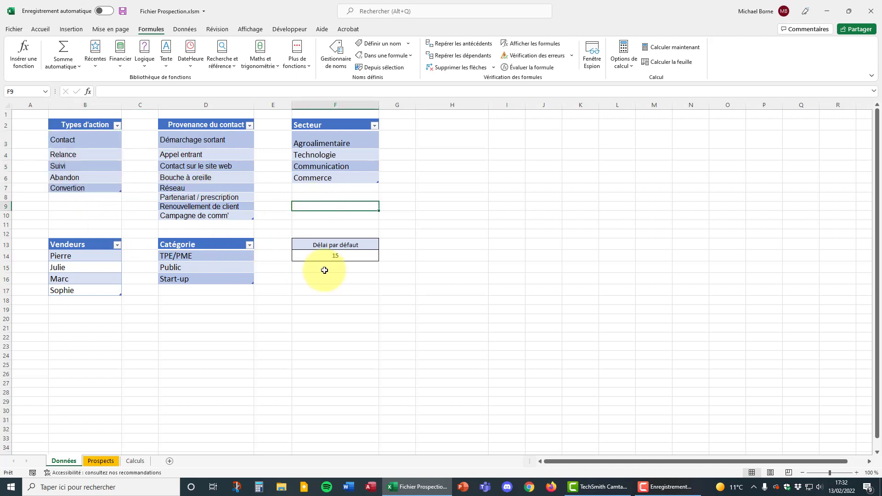
pyautogui.click(326, 256)
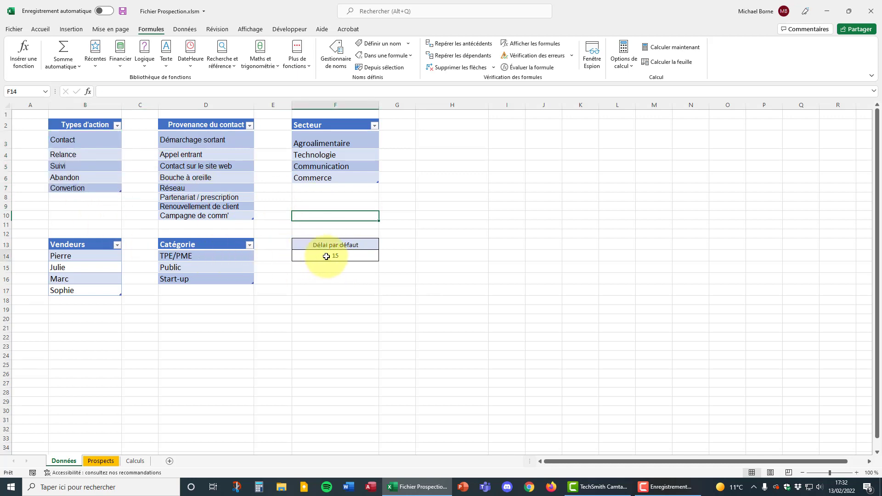
pyautogui.click(29, 92)
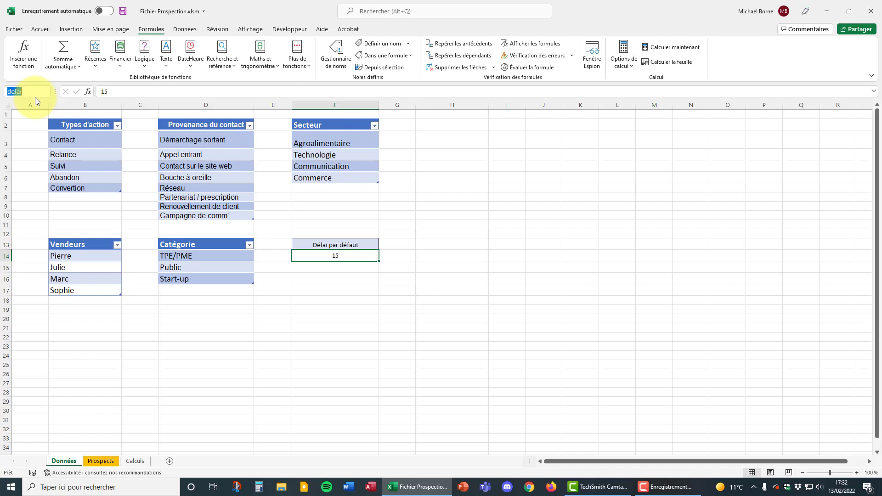
# - Add a new vendor's first name in B18 below the Vendeurs list, and undo the addition
pyautogui.click(68, 301)
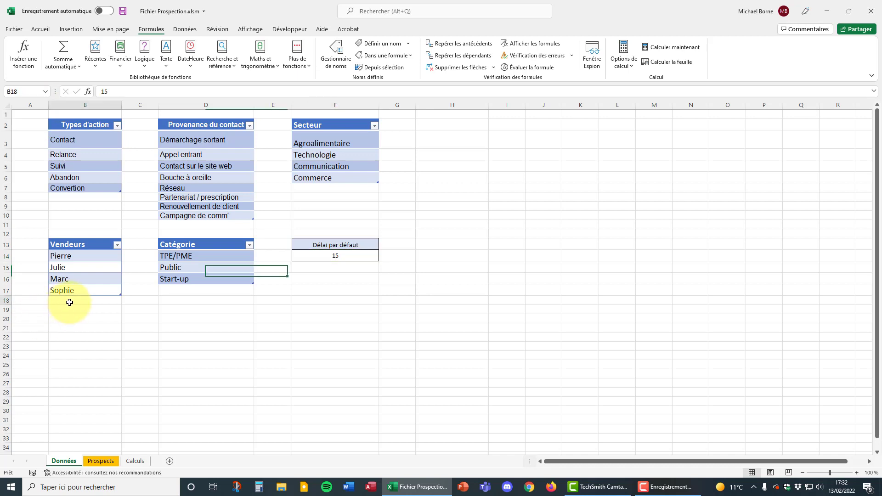
pyautogui.write('Micahel')
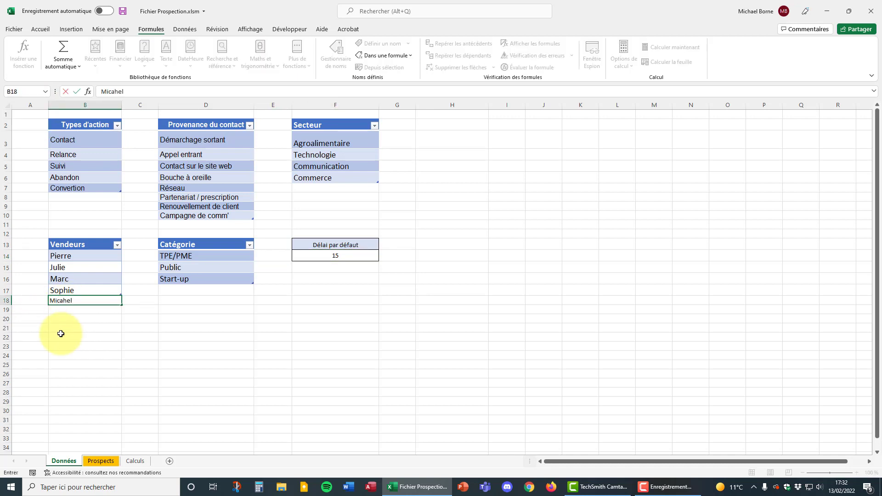
pyautogui.press('Return')
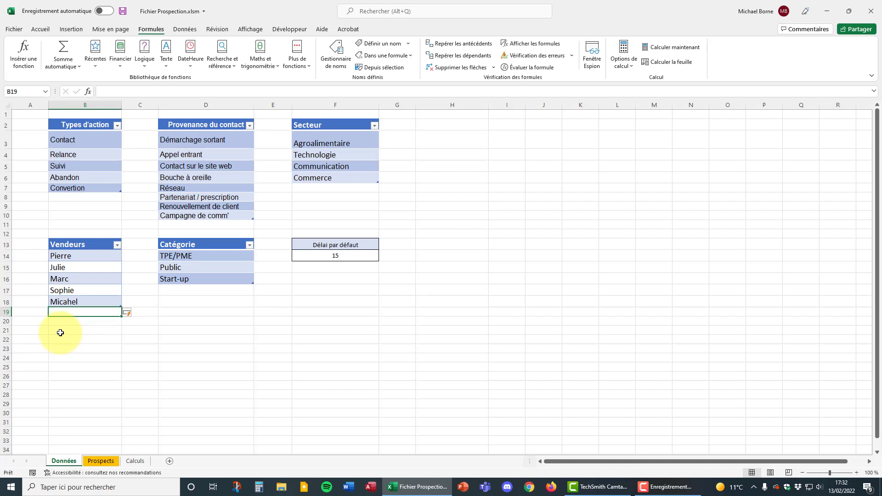
pyautogui.click(73, 303)
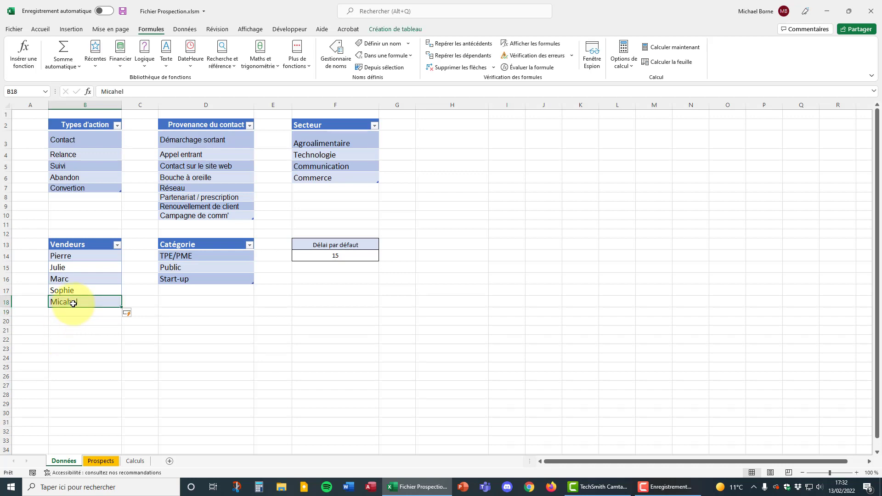
pyautogui.hotkey('ctrl', 'z')
pyautogui.hotkey('ctrl', 'z')
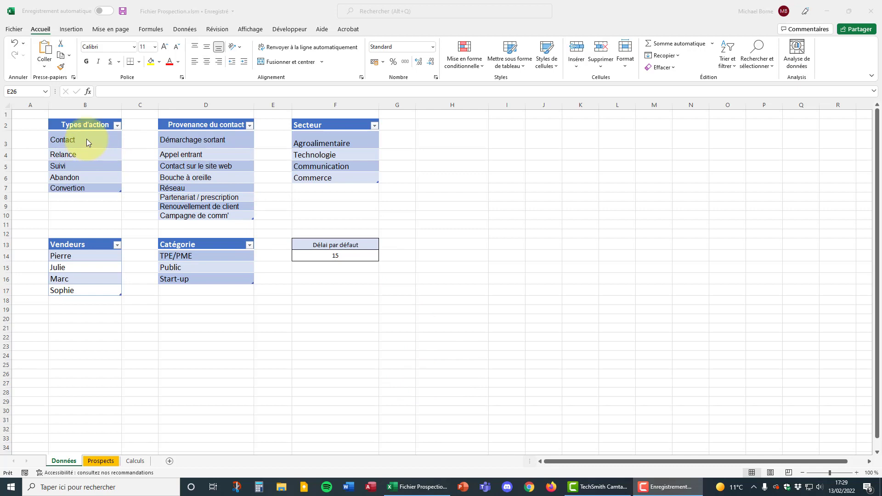
# - Review the Types d'action, Vendeurs, Provenance du contact, Catégorie and Secteur lists and the default delay cell F14 by selecting each one
pyautogui.moveTo(87, 139); pyautogui.dragTo(82, 190)
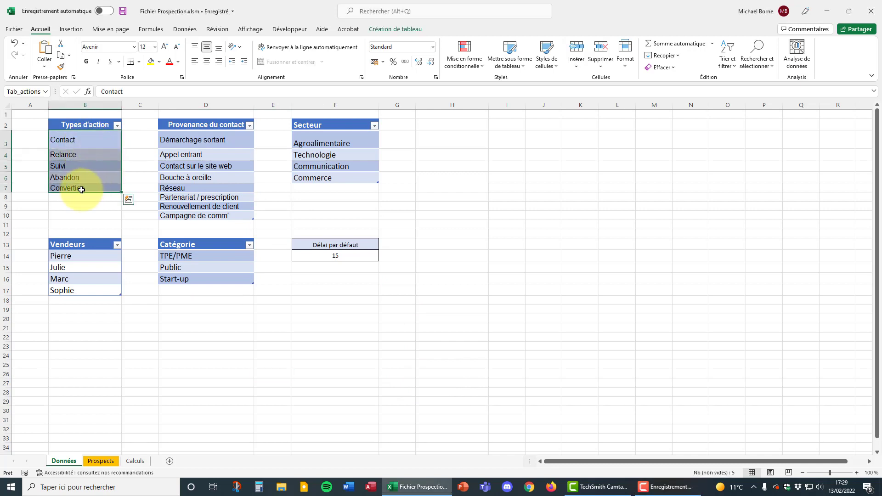
pyautogui.moveTo(85, 256); pyautogui.dragTo(84, 288)
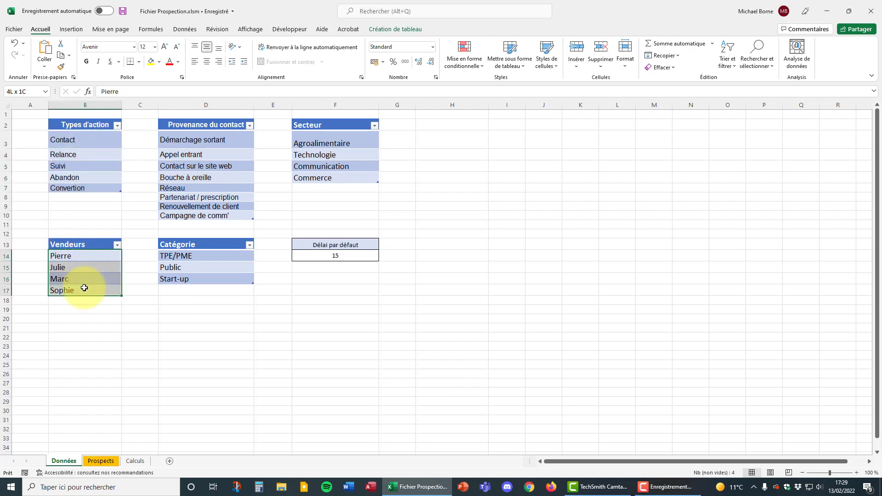
pyautogui.moveTo(225, 140); pyautogui.dragTo(231, 218)
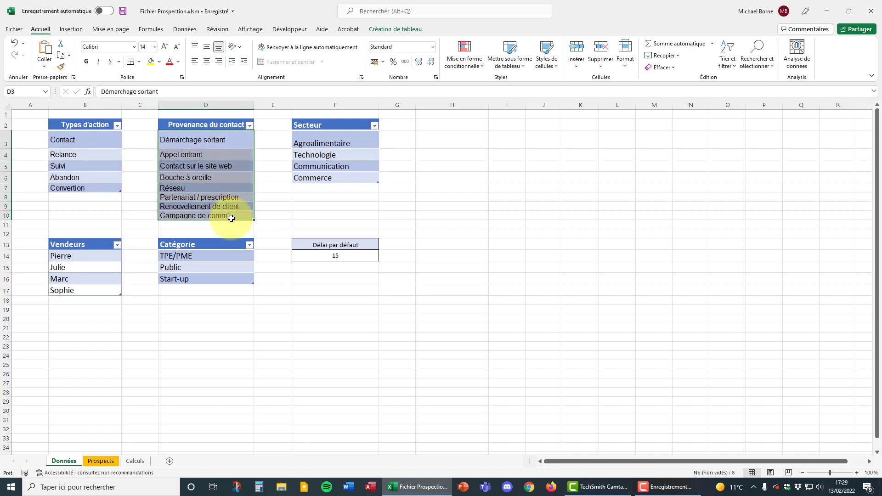
pyautogui.moveTo(190, 256); pyautogui.dragTo(198, 280)
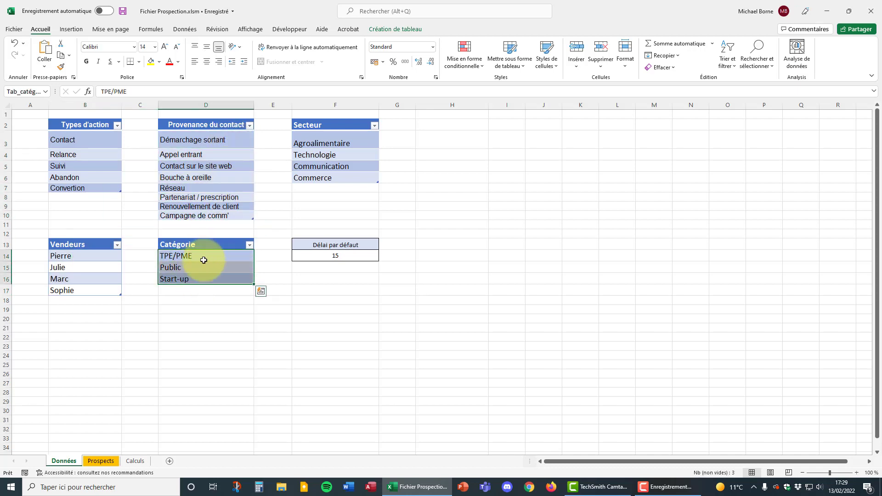
pyautogui.moveTo(350, 143); pyautogui.dragTo(360, 177)
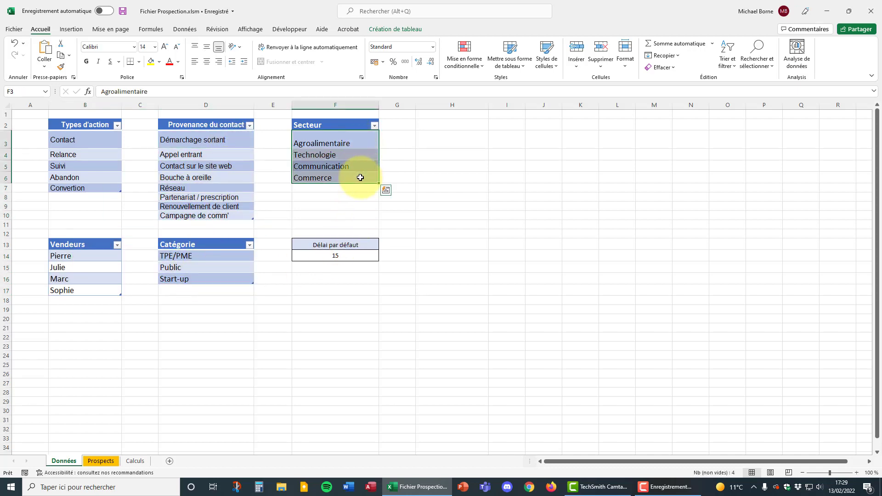
pyautogui.click(345, 256)
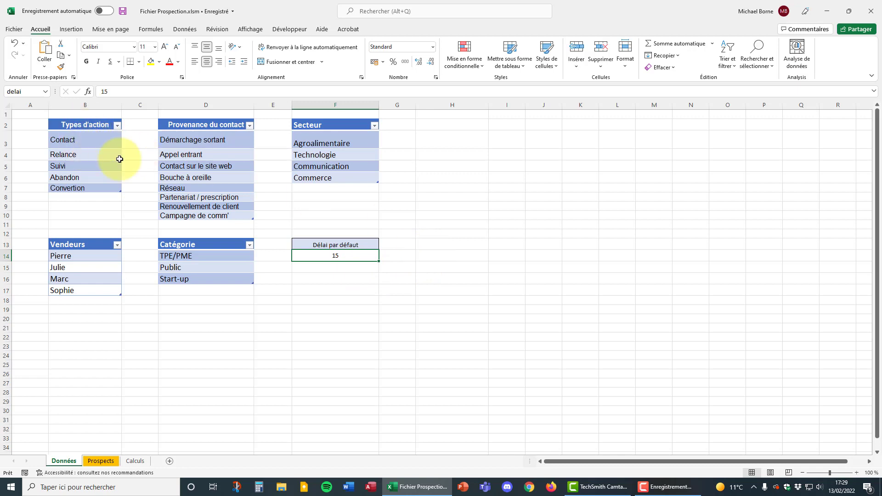
# - Build a demonstration list in column I with the header Titre in I3 and the series valeur 1 to valeur 5 in I4:I8
pyautogui.click(505, 151)
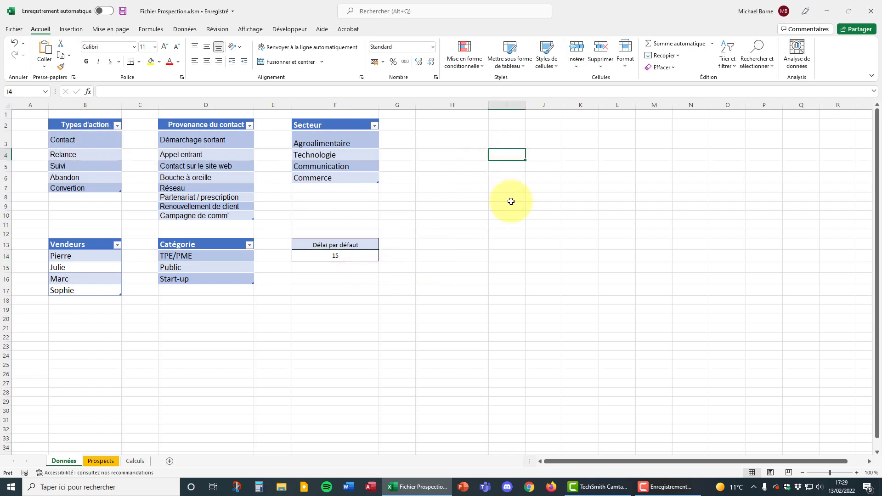
pyautogui.write('valeur 1')
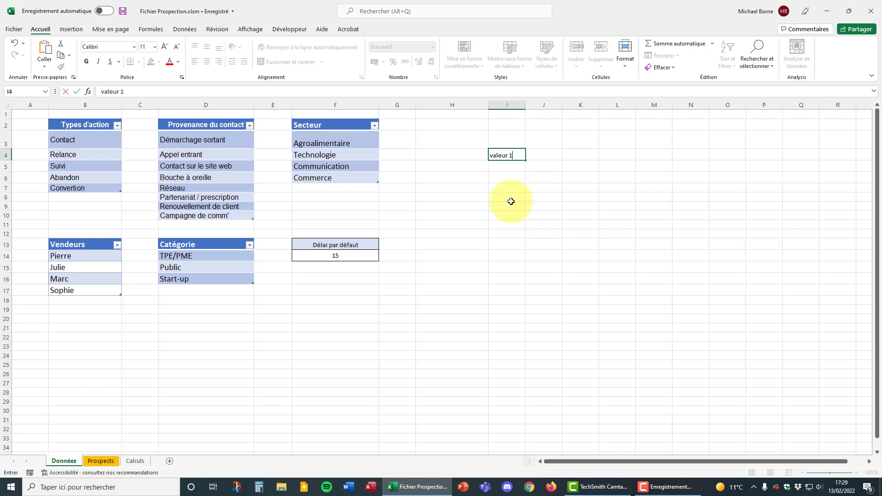
pyautogui.press('Return')
pyautogui.write('valeur 2')
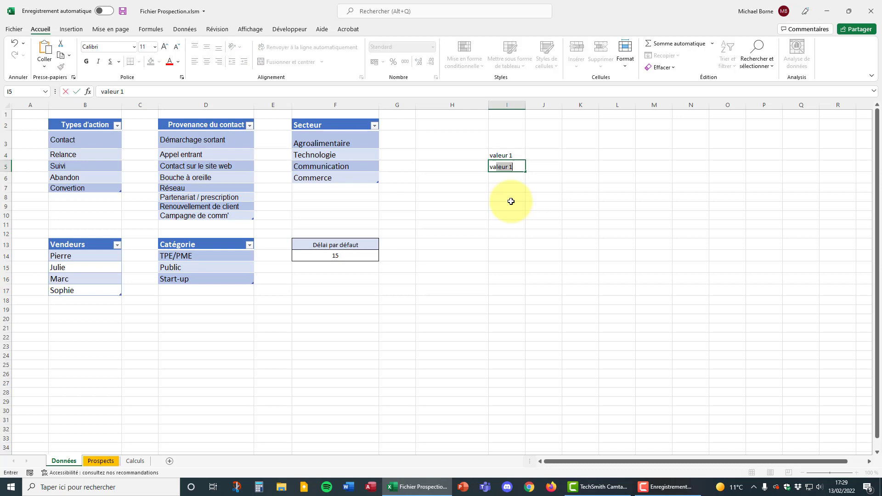
pyautogui.press('Return')
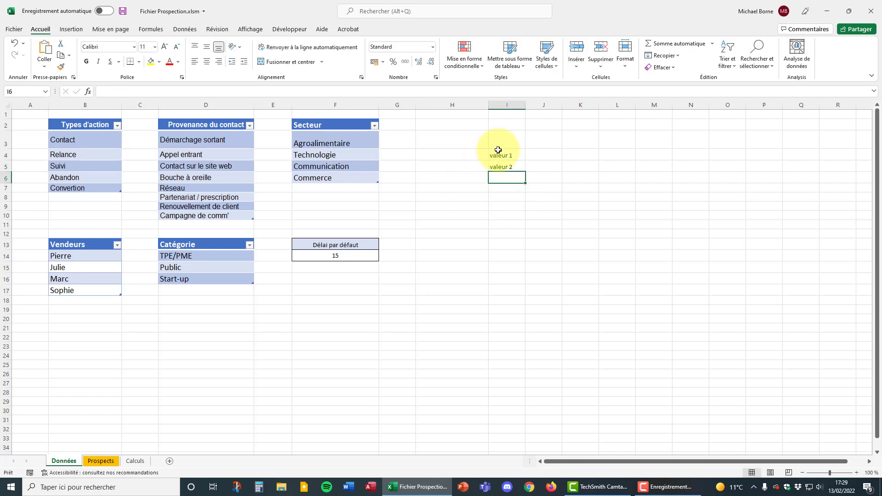
pyautogui.moveTo(507, 153); pyautogui.dragTo(524, 199)
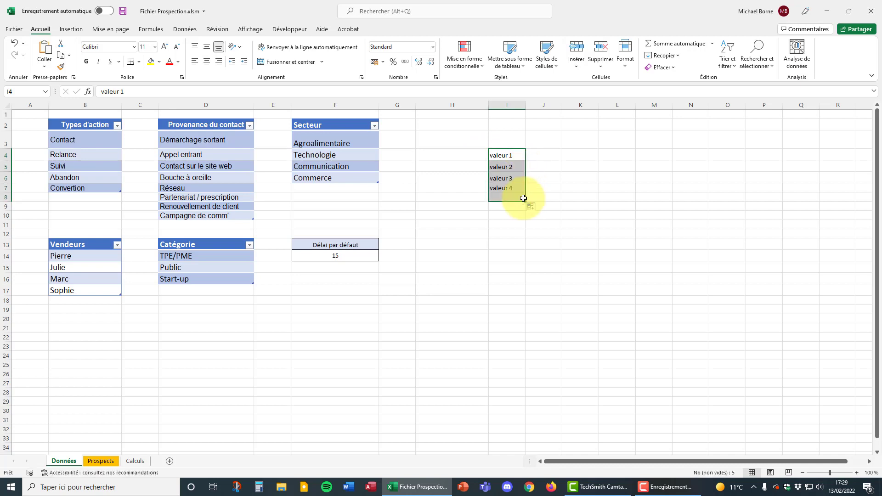
pyautogui.click(512, 142)
pyautogui.write('Titre')
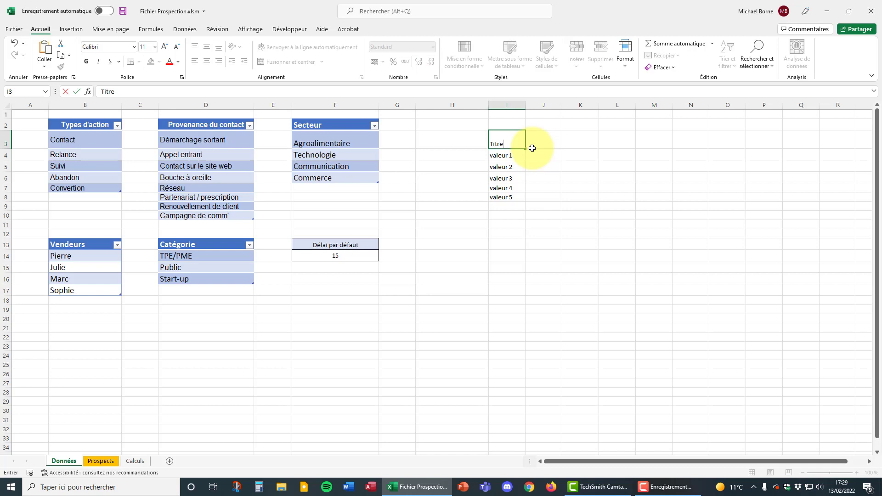
pyautogui.click(561, 187)
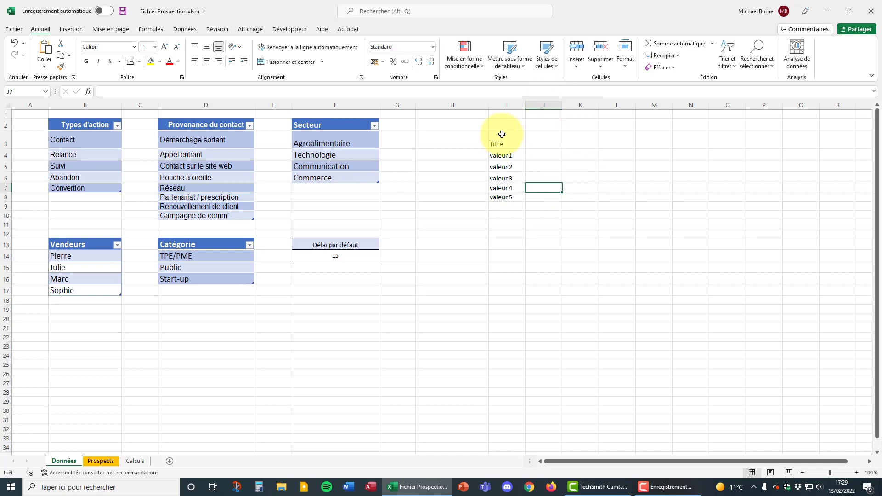
# - Convert the range I3:I8 into a table, using its first row as headers
pyautogui.moveTo(502, 142); pyautogui.dragTo(507, 196)
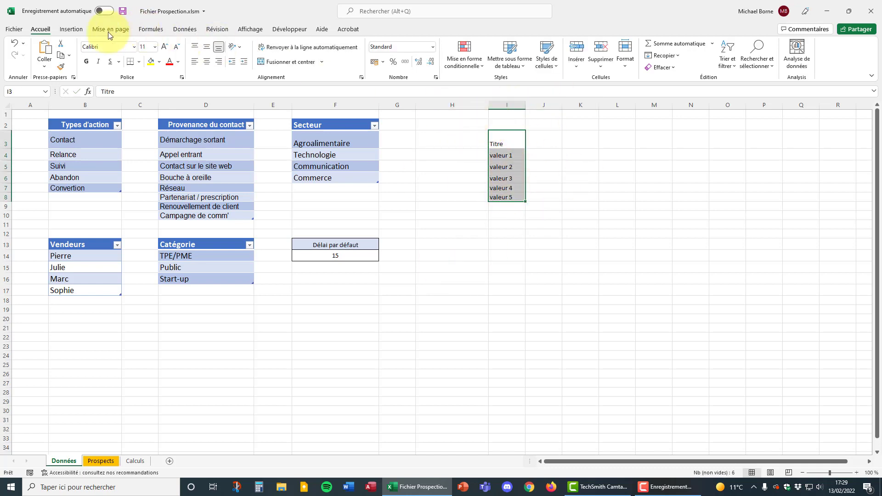
pyautogui.click(74, 30)
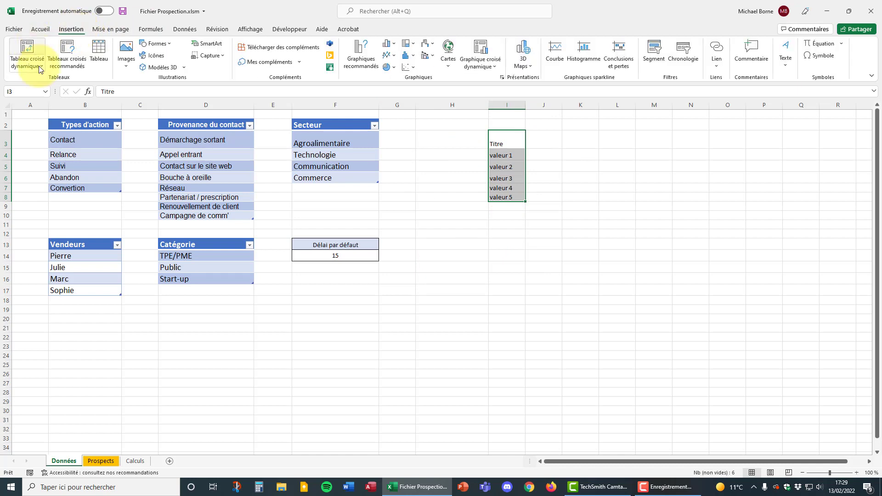
pyautogui.click(99, 52)
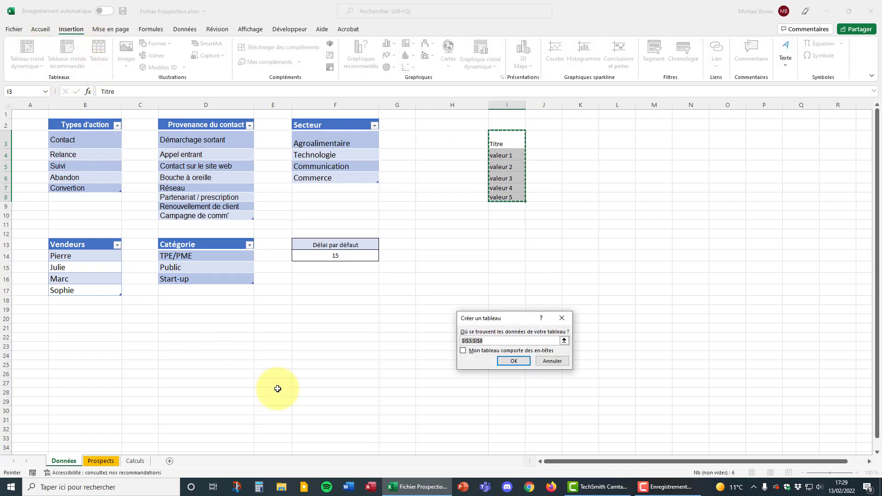
pyautogui.click(462, 350)
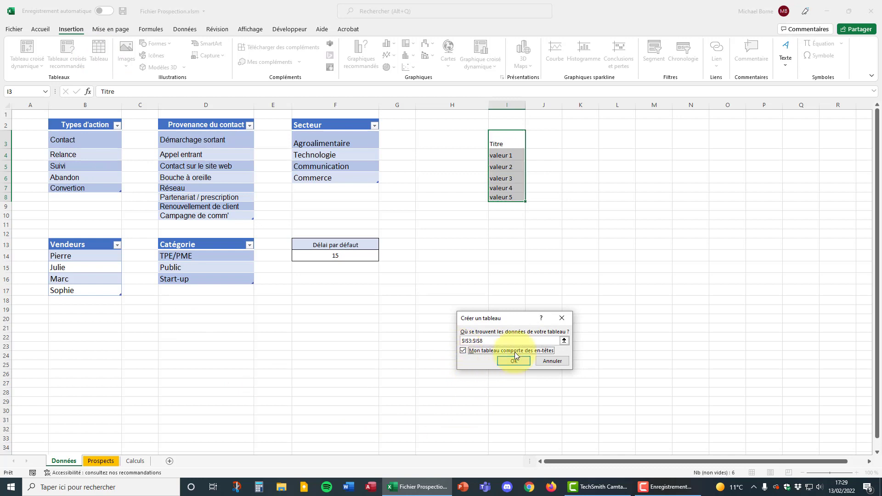
pyautogui.click(514, 361)
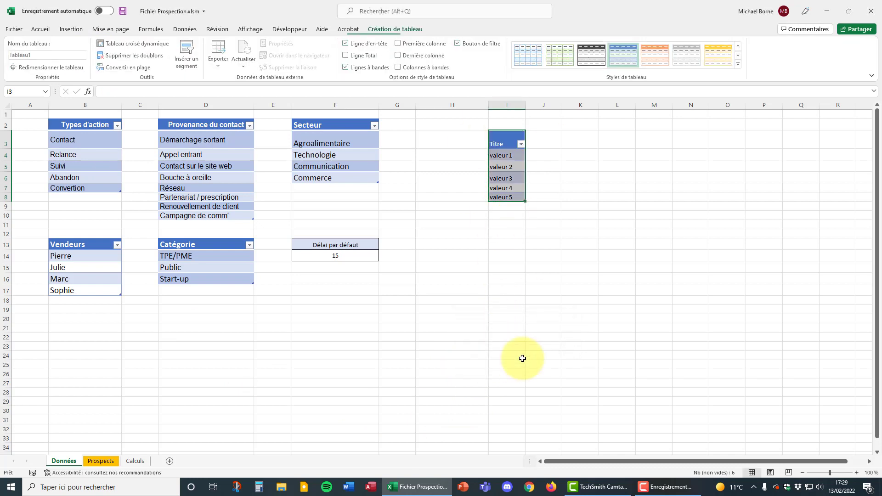
# - Extend the Titre table by one empty row so that it includes cell I9
pyautogui.click(514, 207)
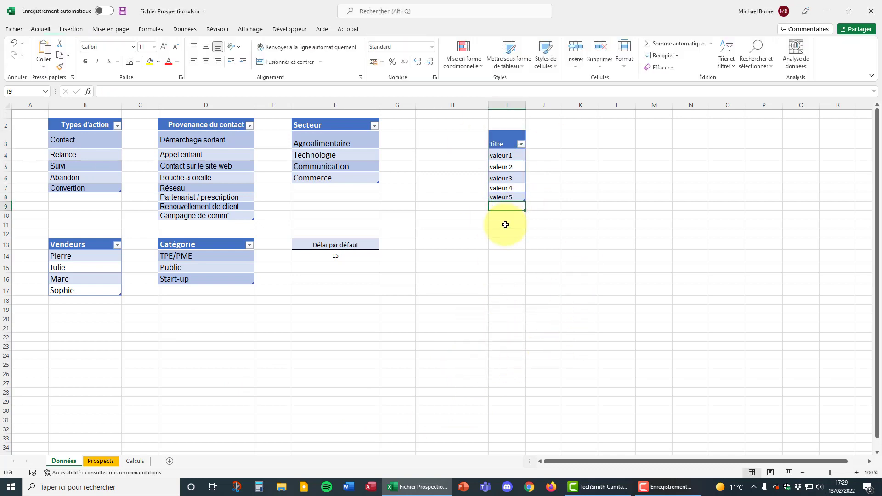
pyautogui.click(515, 196)
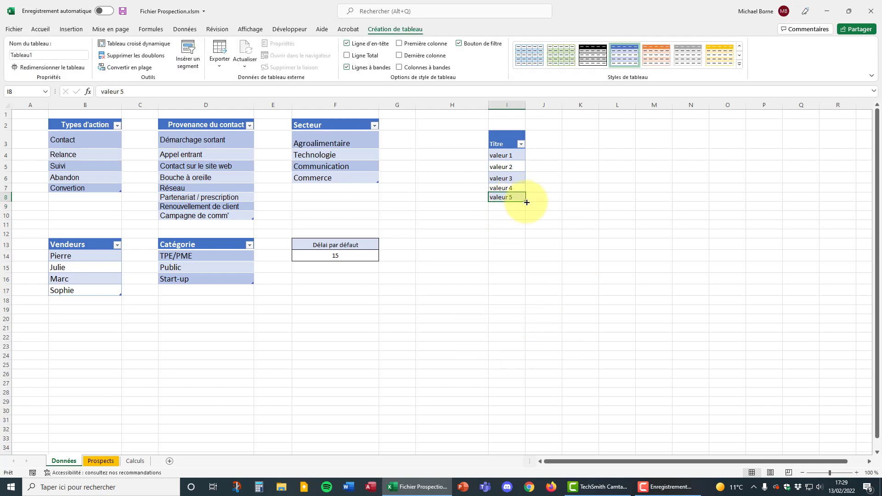
pyautogui.click(545, 198)
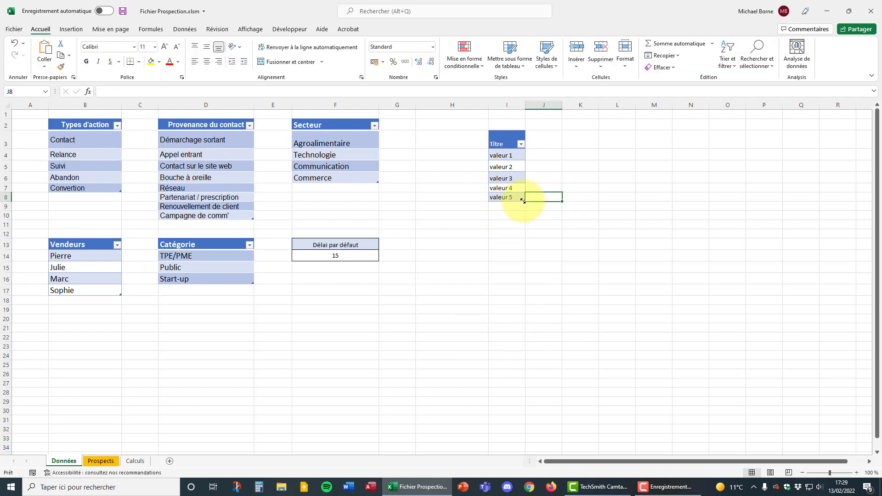
pyautogui.moveTo(524, 200); pyautogui.dragTo(523, 209)
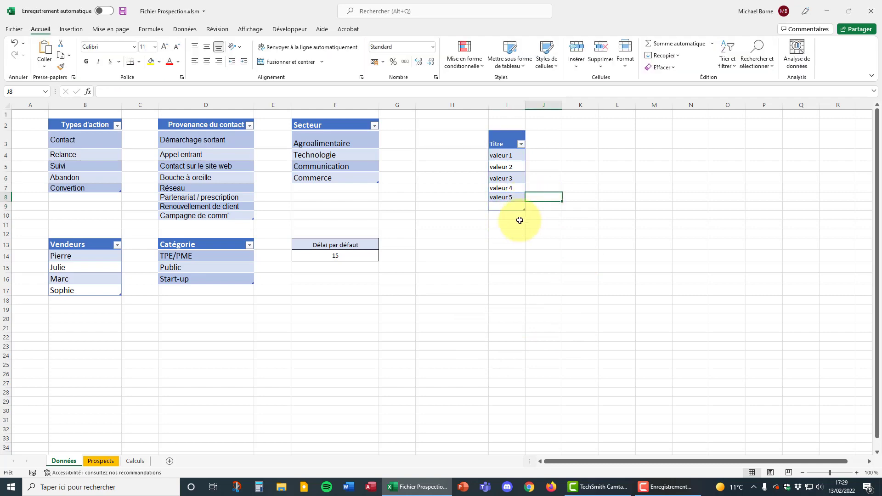
# - Add the entries "valeu 6" in I9 and "valeur7" in I10 of the Titre table
pyautogui.click(507, 208)
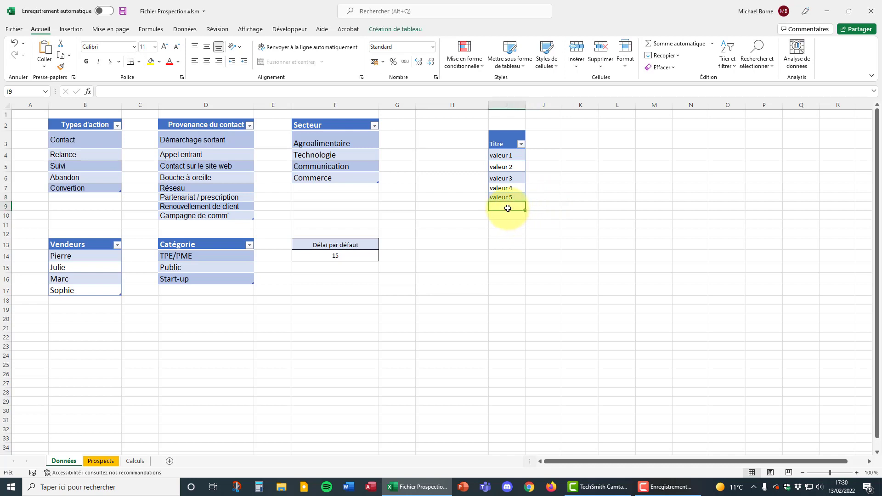
pyautogui.write('valeu')
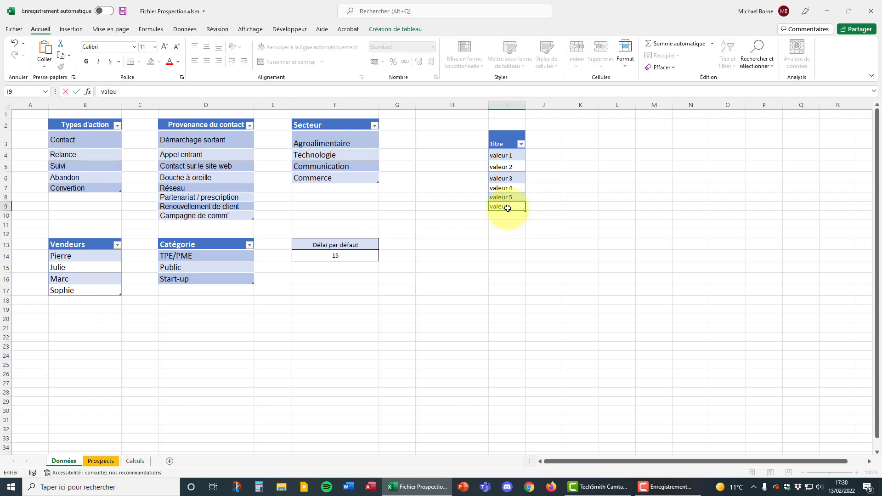
pyautogui.write(' 6')
pyautogui.press('Return')
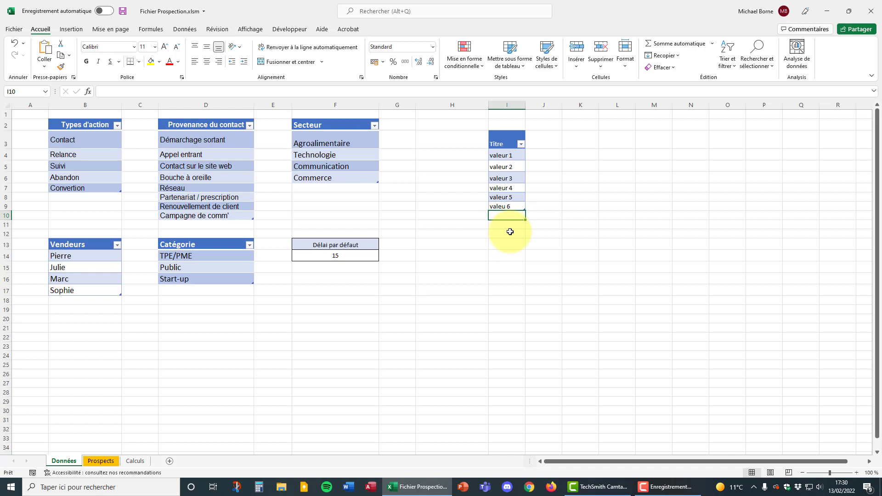
pyautogui.write('valeur7')
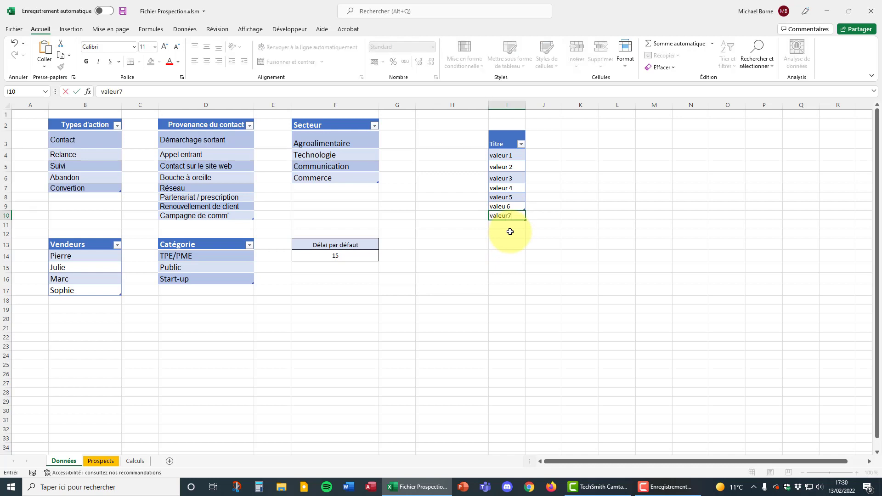
pyautogui.press('Return')
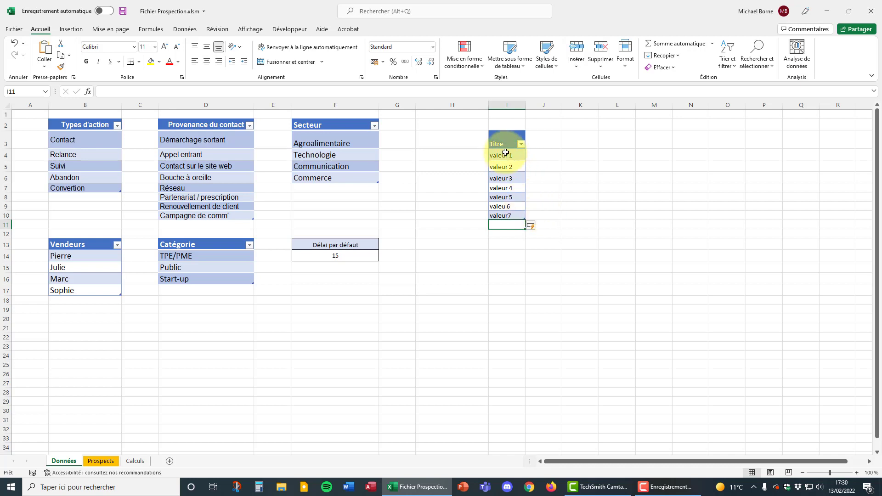
# - Assign the defined name "variable" to the Titre table's data cells I4:I10
pyautogui.moveTo(505, 155); pyautogui.dragTo(505, 179)
pyautogui.moveTo(505, 217); pyautogui.dragTo(505, 215)
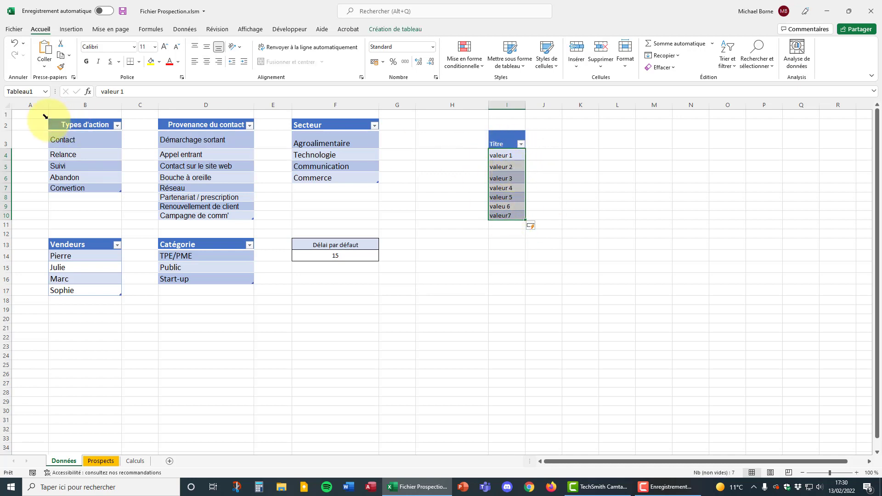
pyautogui.click(27, 91)
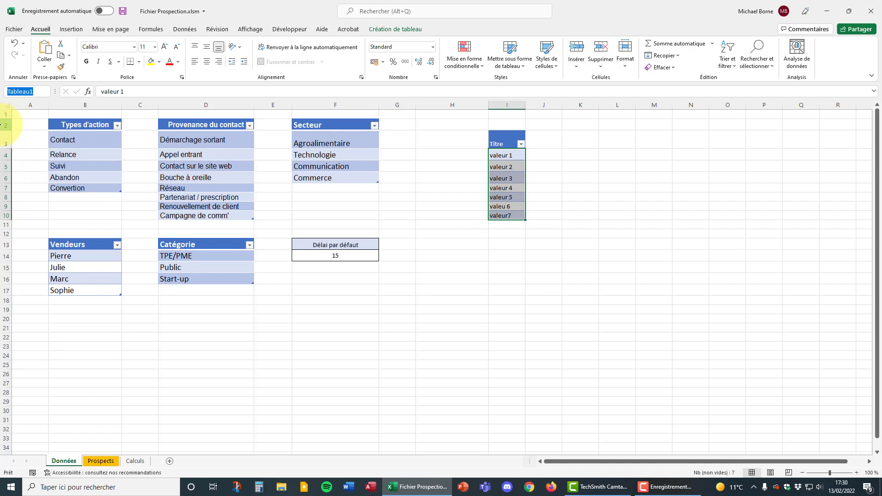
pyautogui.write('vari')
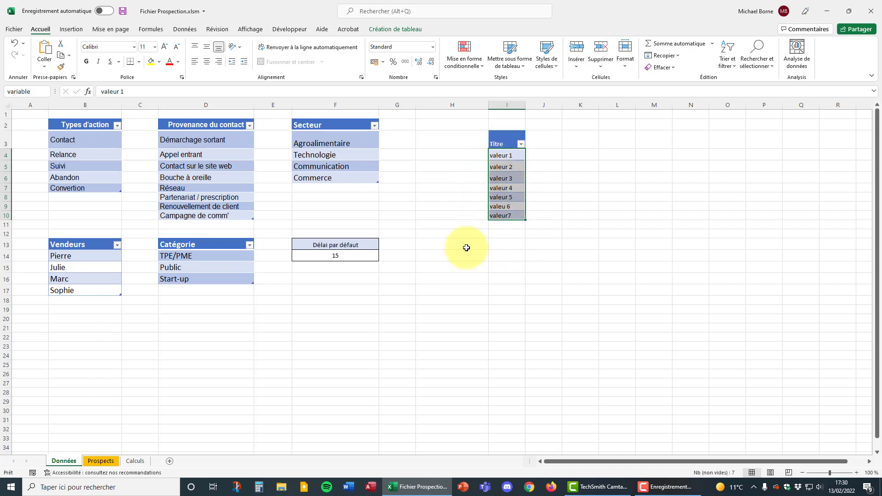
pyautogui.press('Return')
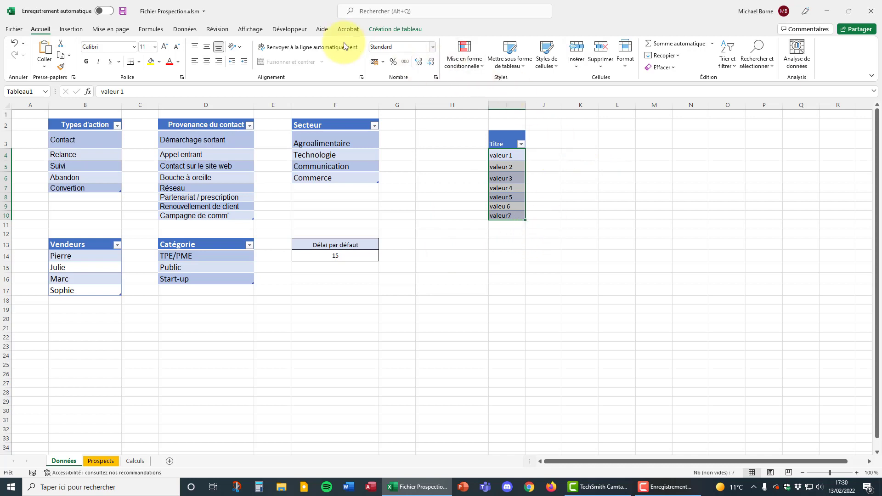
# - Look up the Tableau1 and variable entries in the name manager
pyautogui.click(186, 33)
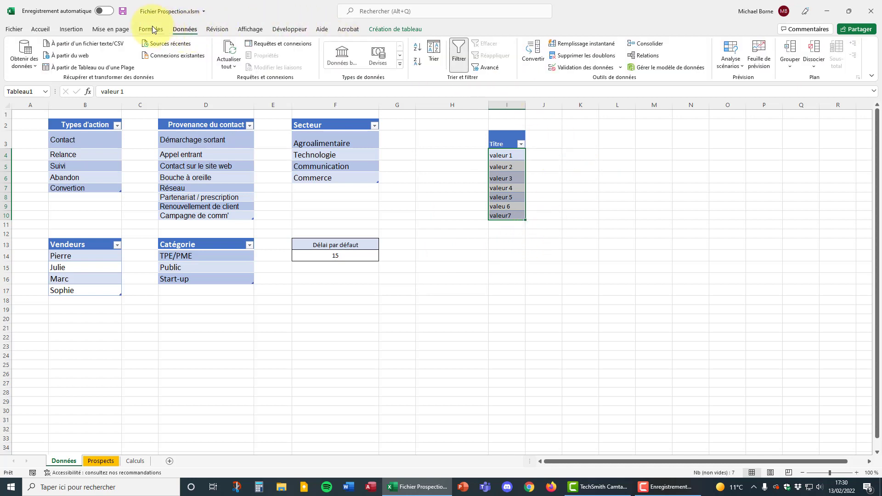
pyautogui.click(149, 32)
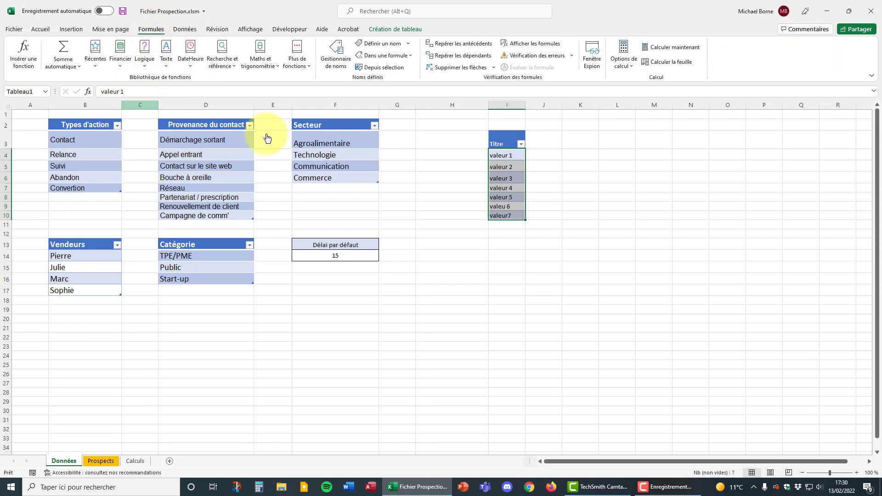
pyautogui.click(334, 52)
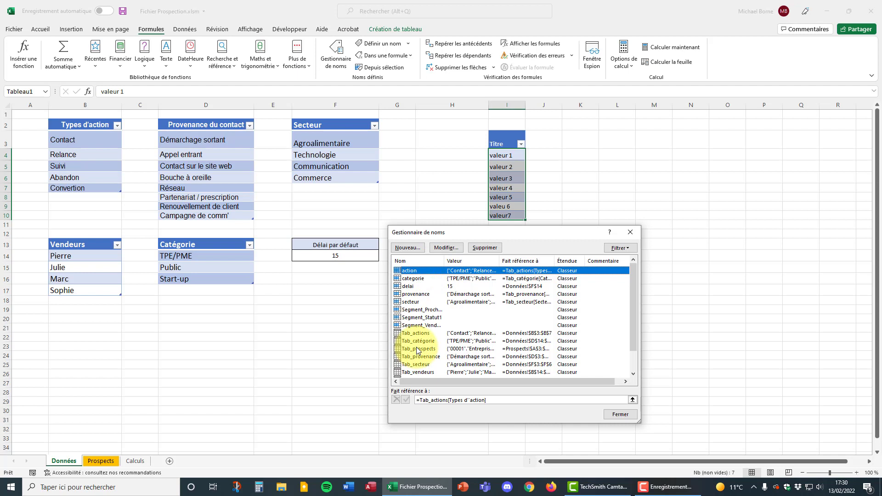
pyautogui.scroll(-1, 420, 321)
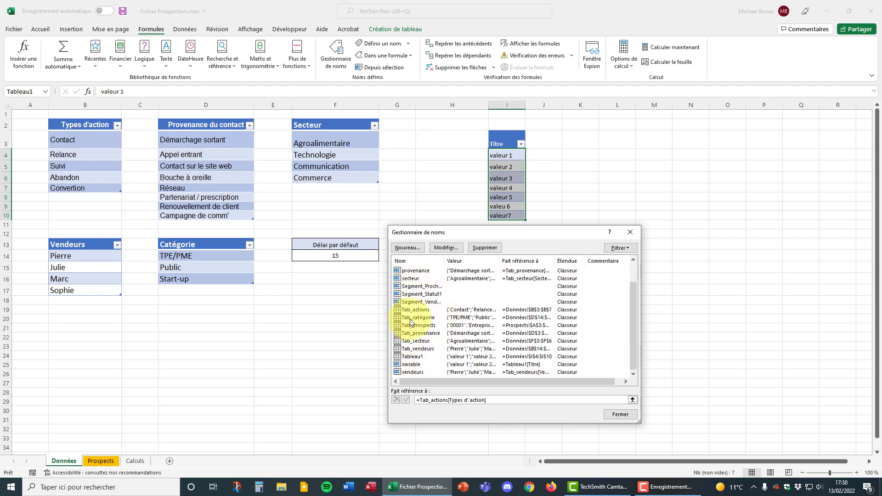
# - Rename the Tableau1 entry as Tab_variables in the name manager
pyautogui.click(417, 358)
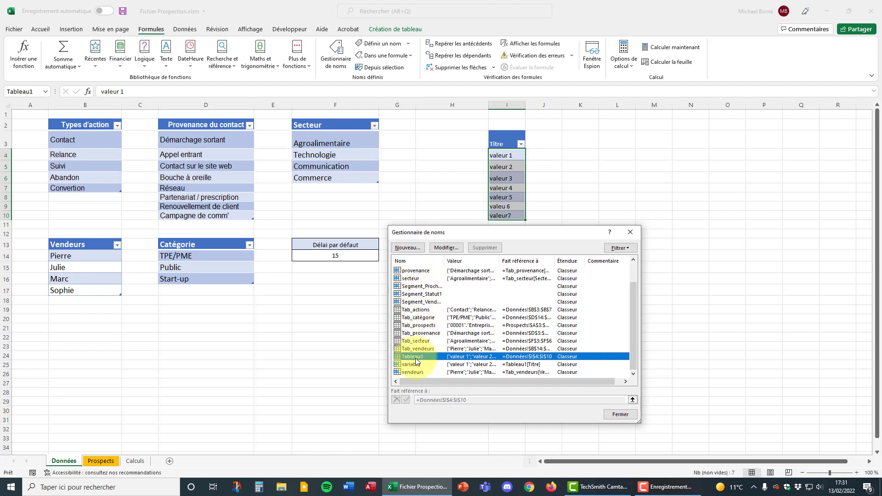
pyautogui.click(448, 248)
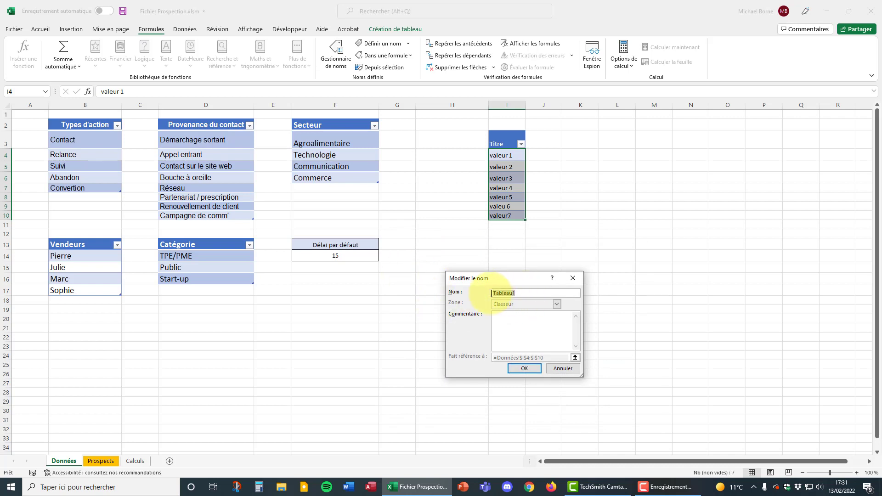
pyautogui.write('T')
pyautogui.click(525, 369)
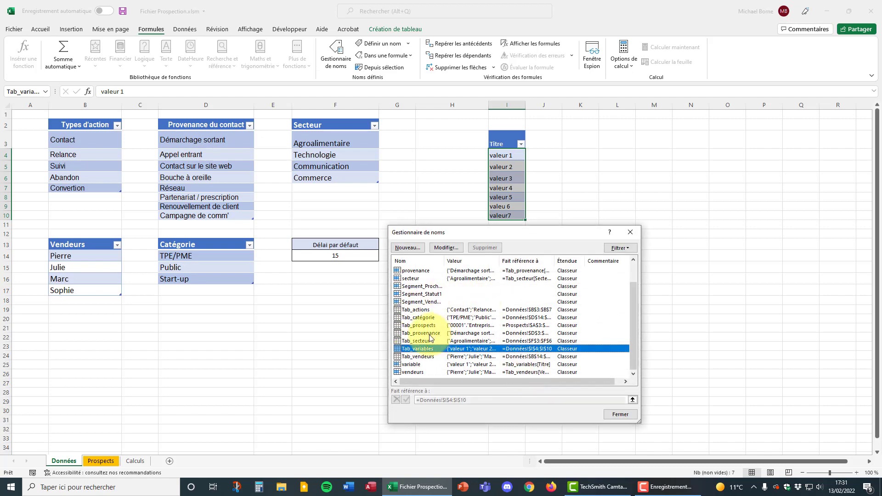
# - Delete the defined name "variable" and close the name manager
pyautogui.click(416, 365)
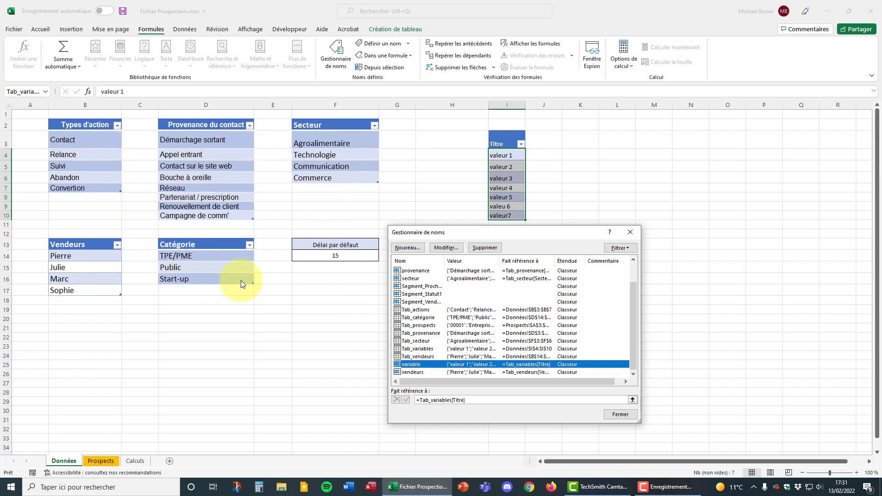
pyautogui.click(490, 249)
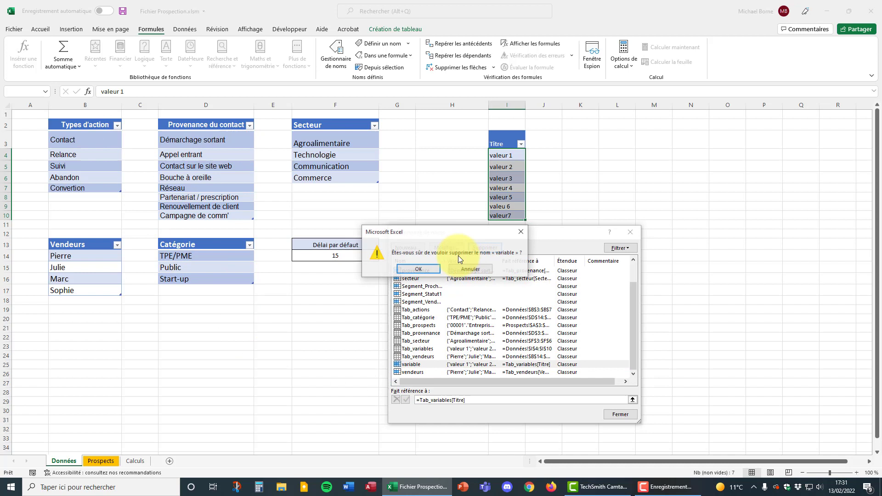
pyautogui.click(419, 270)
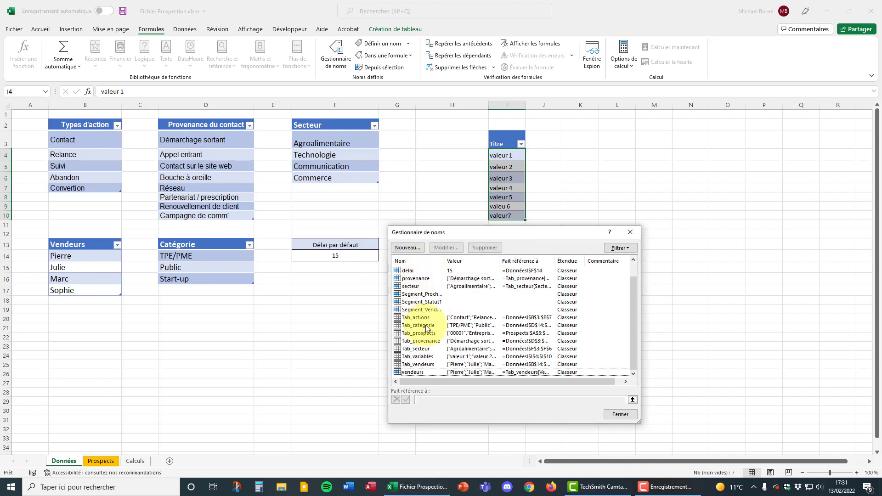
pyautogui.click(426, 303)
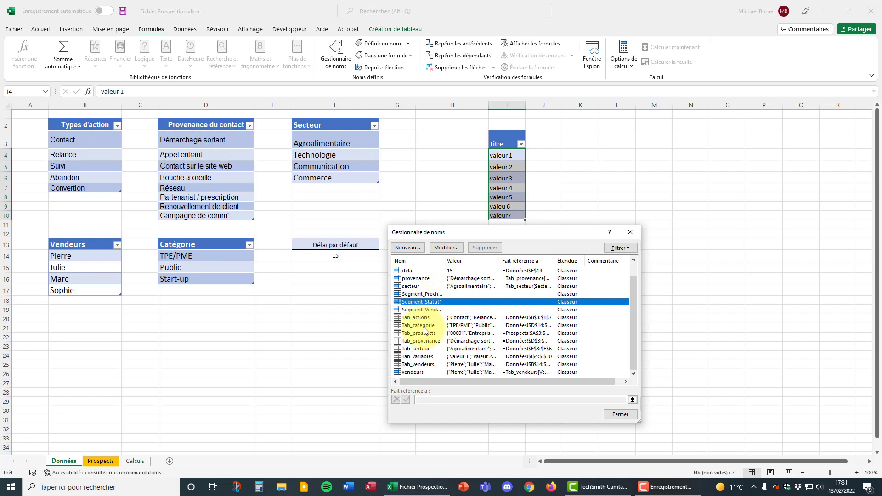
pyautogui.click(423, 357)
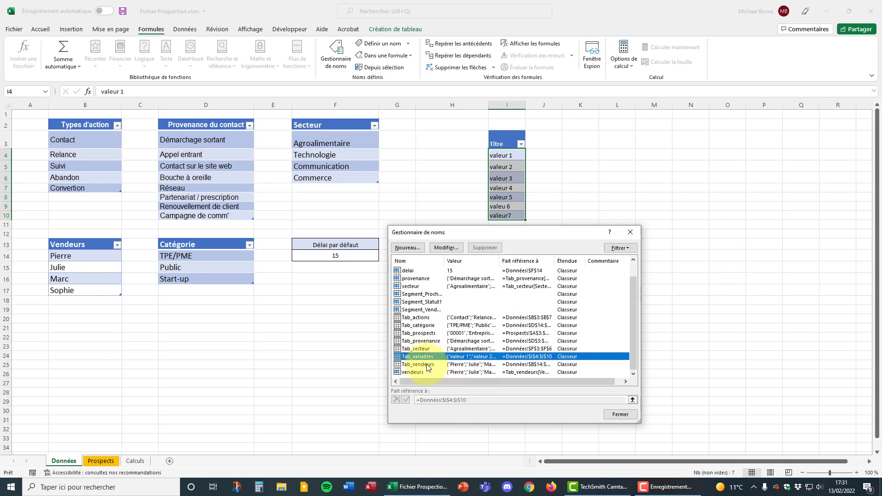
pyautogui.click(630, 232)
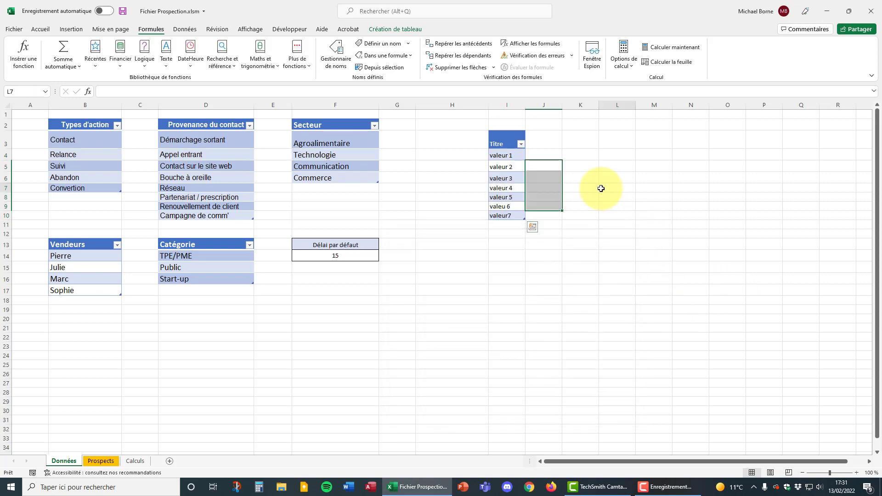
# - Delete the whole of column I, which holds the sample Titre table
pyautogui.click(502, 103)
pyautogui.rightClick(501, 105)
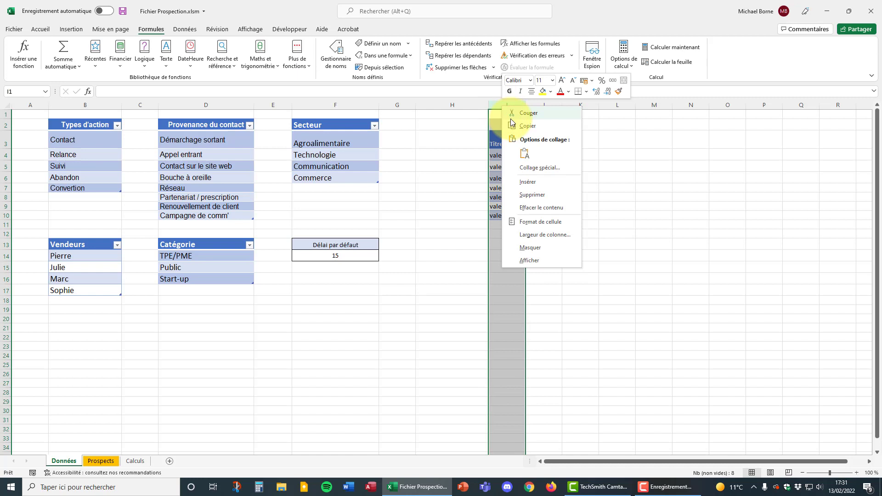
pyautogui.click(534, 194)
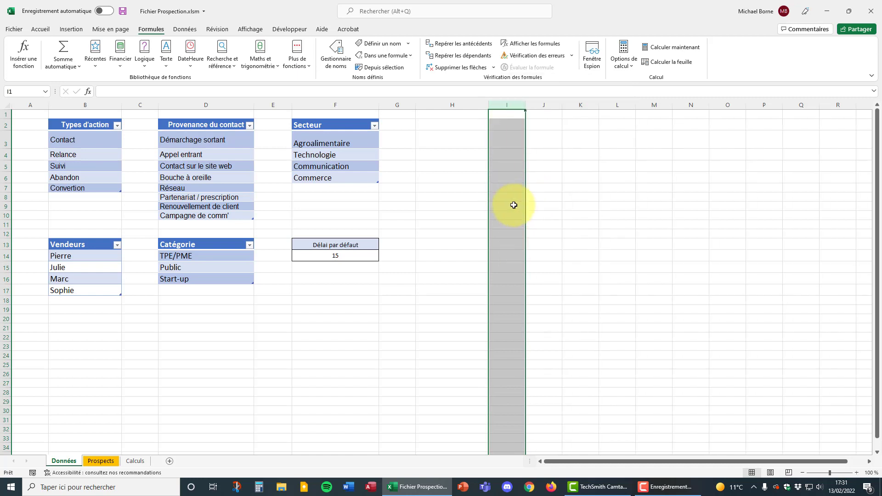
# - Look up the names assigned to the Types d'action data cells and to the Délai par défaut cell F14
pyautogui.click(100, 144)
pyautogui.moveTo(100, 144); pyautogui.dragTo(94, 184)
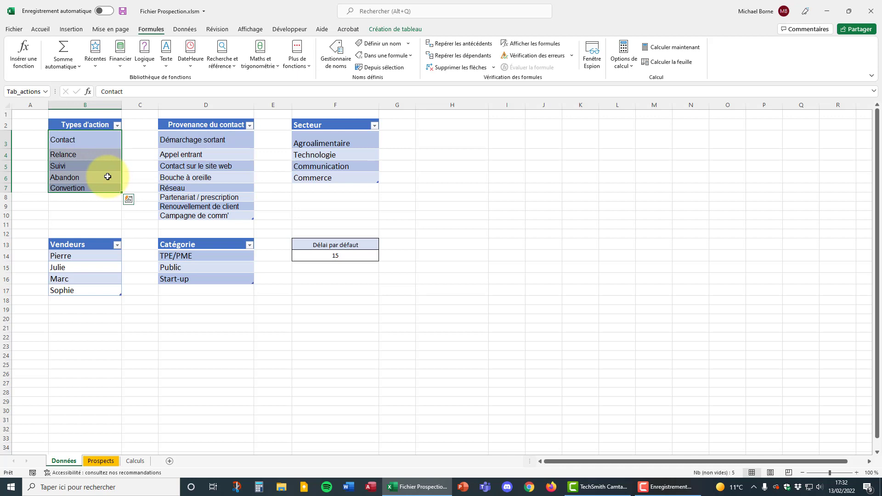
pyautogui.click(312, 206)
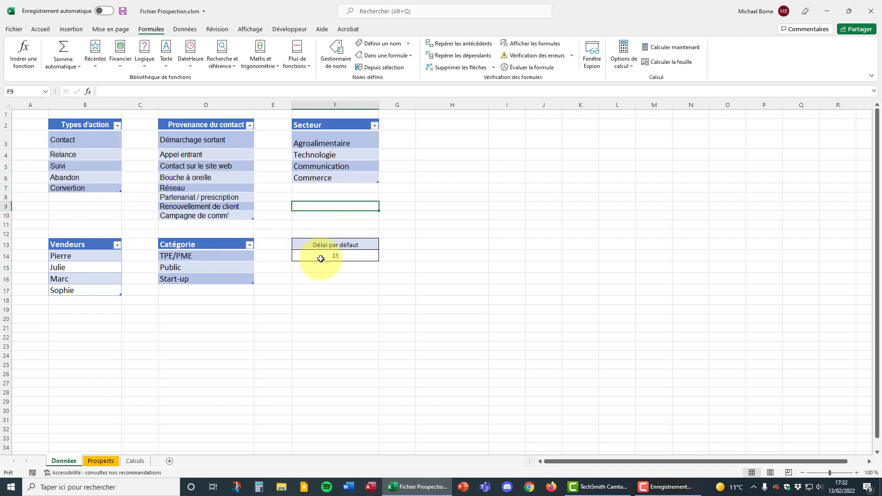
pyautogui.click(329, 256)
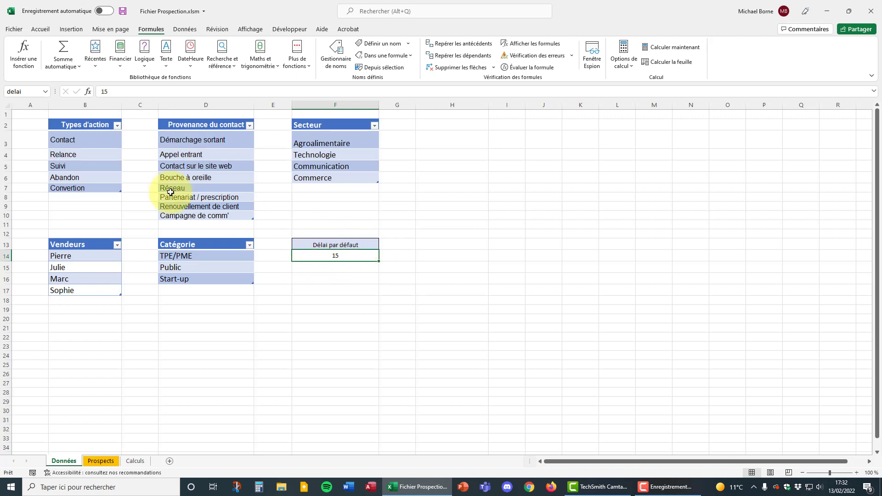
pyautogui.click(15, 91)
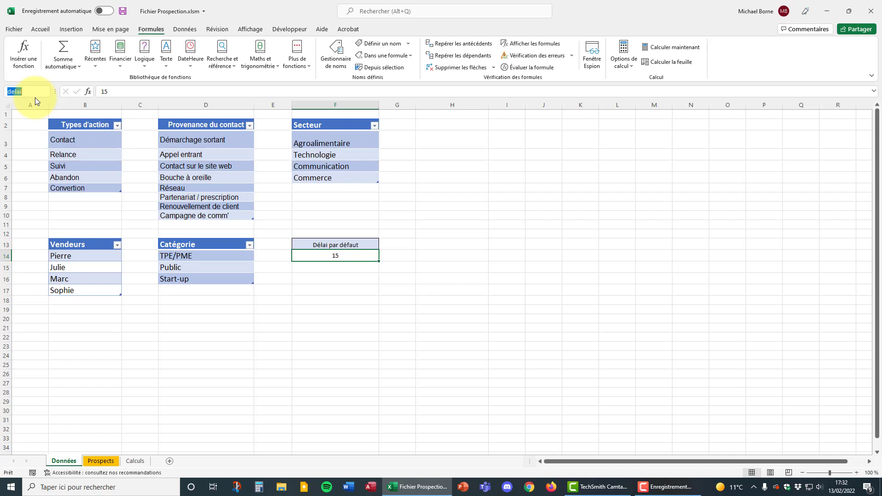
# - Try adding a seller's first name in B18 directly below the Vendeurs table, and remove it again
pyautogui.click(68, 301)
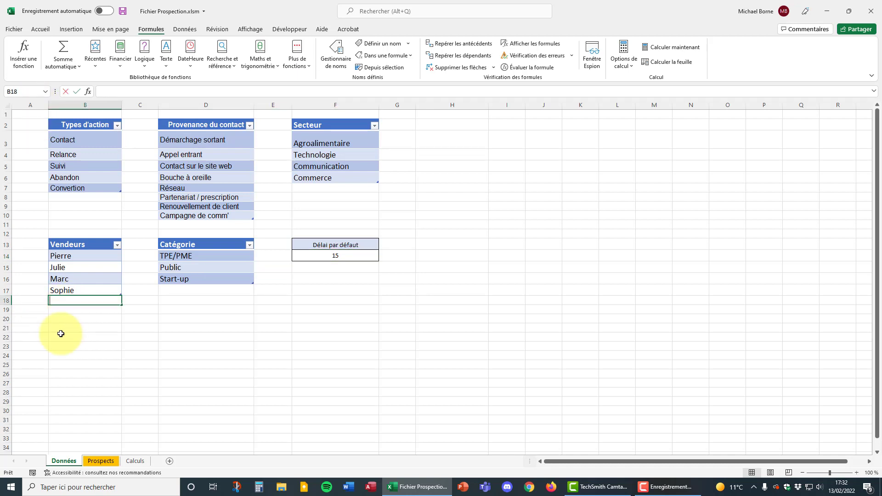
pyautogui.write('Micahel')
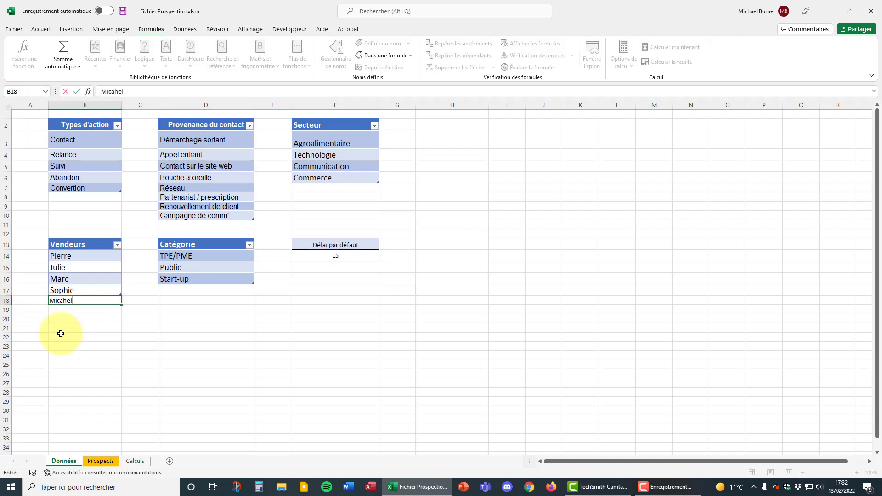
pyautogui.press('Return')
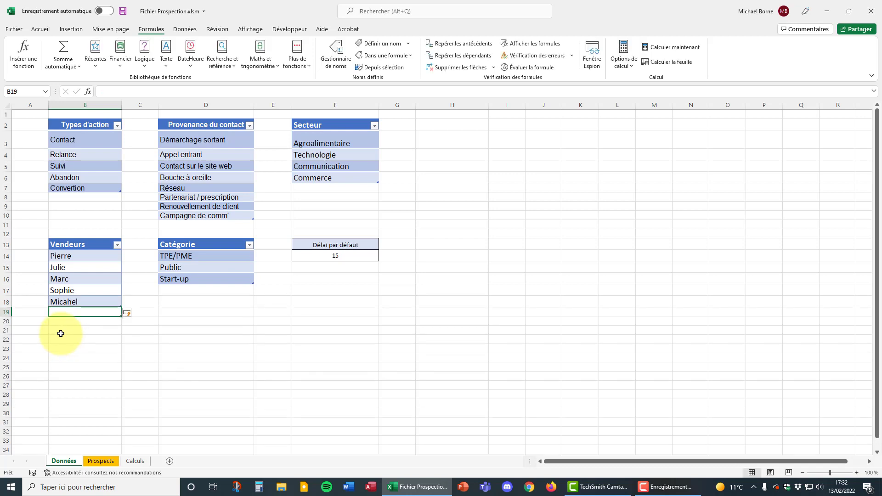
pyautogui.click(73, 304)
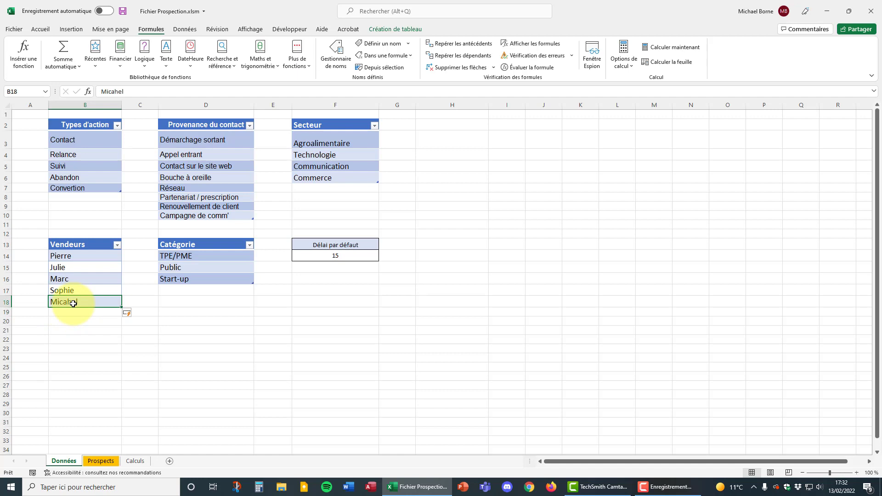
pyautogui.hotkey('ctrl', 'z')
pyautogui.press('Delete')
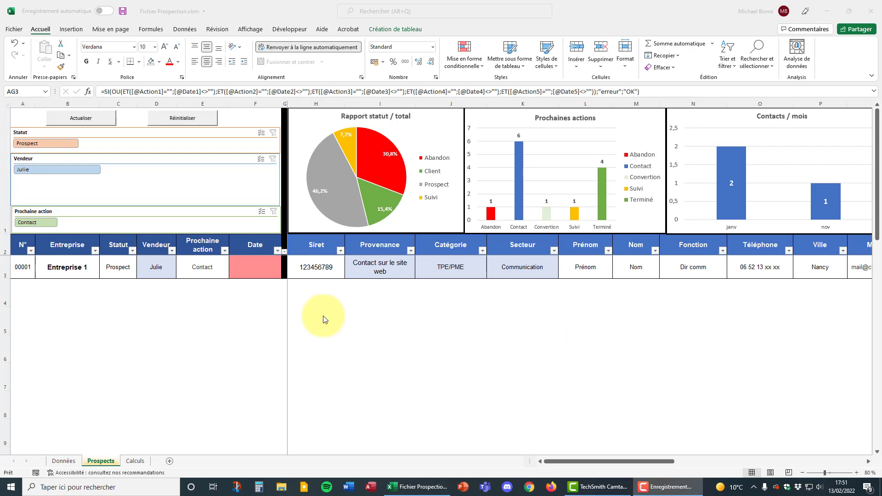
# - Examine the formulas in row 3 of the Prospects table for the Statut, Date, Date1, N° and Erreur columns
pyautogui.click(128, 271)
pyautogui.click(195, 271)
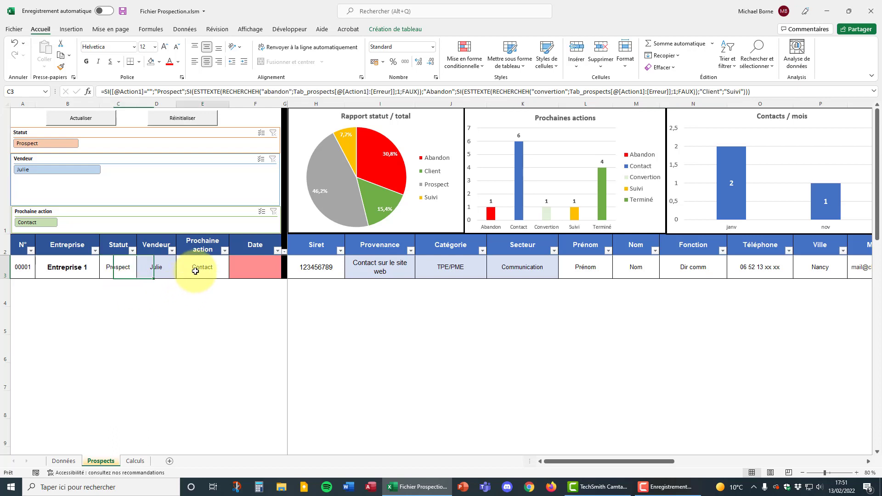
pyautogui.click(241, 270)
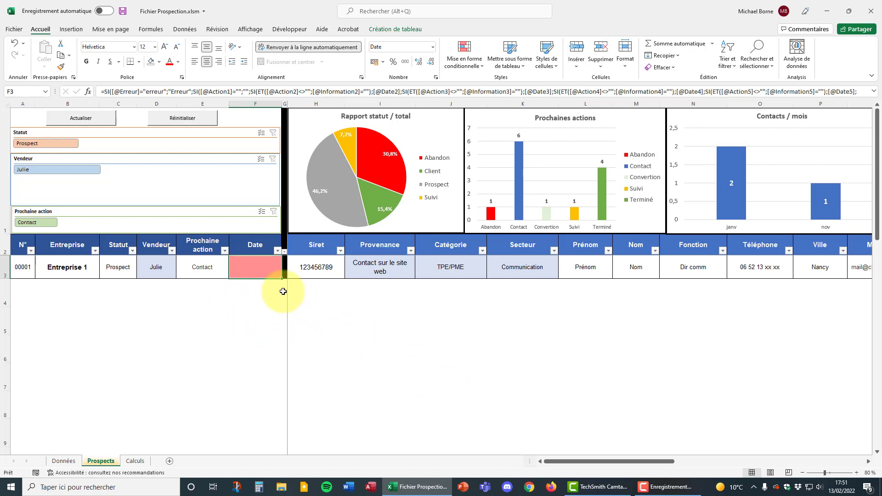
pyautogui.moveTo(563, 461); pyautogui.dragTo(682, 453)
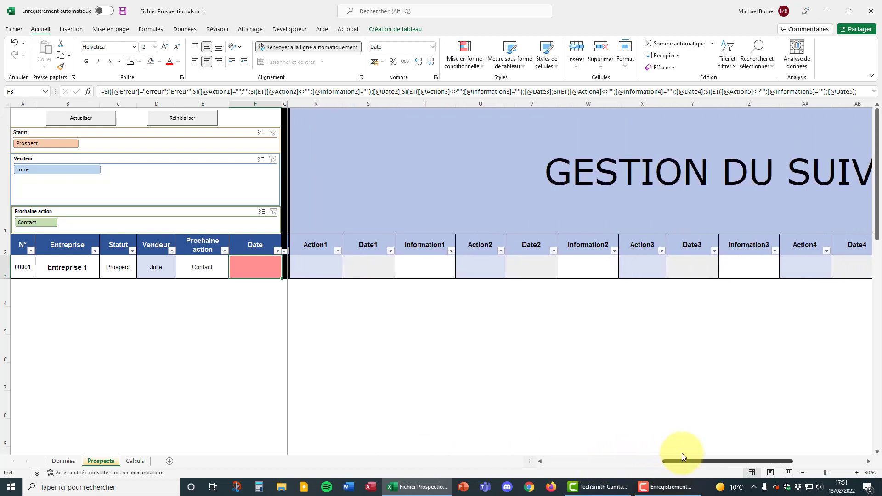
pyautogui.click(369, 269)
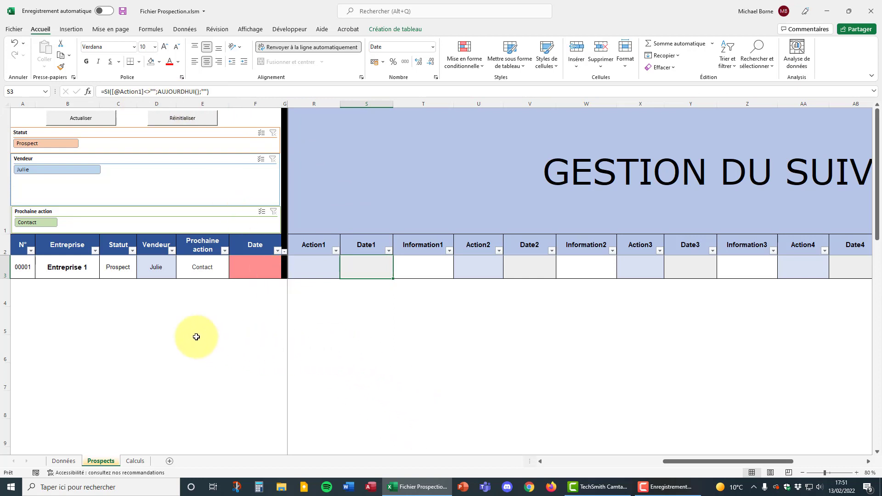
pyautogui.click(19, 268)
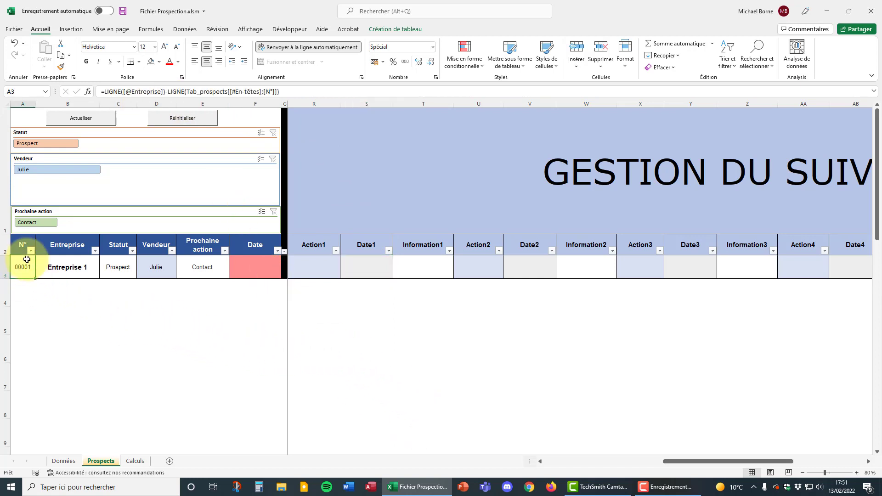
pyautogui.moveTo(660, 461); pyautogui.dragTo(757, 462)
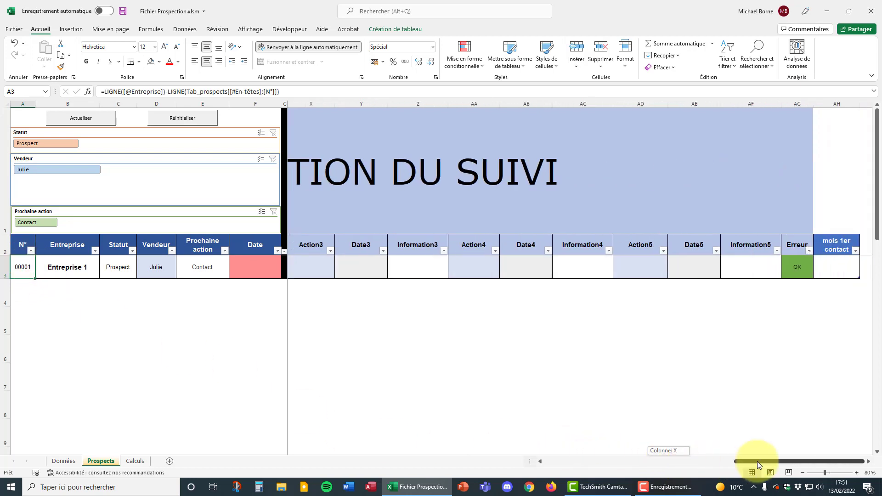
pyautogui.click(789, 267)
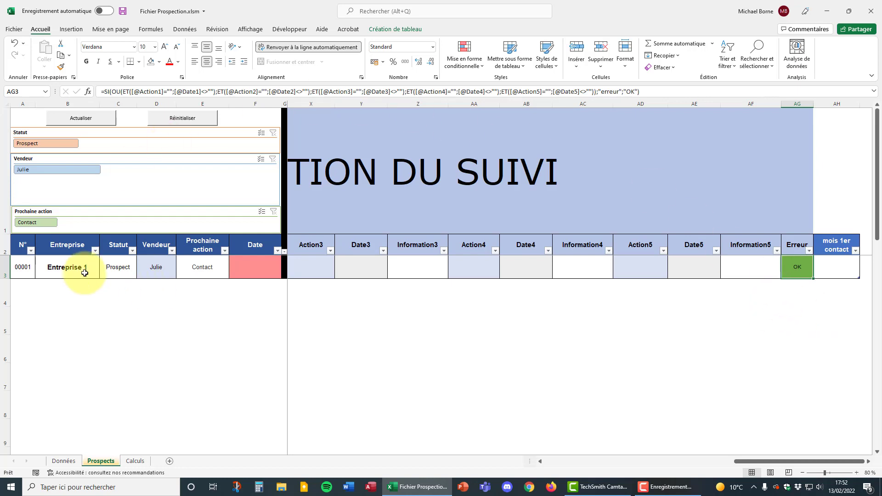
# - Inspect the LIGNE formula and its references in N° cell A3, leaving the formula as it is
pyautogui.moveTo(741, 459); pyautogui.dragTo(546, 461)
pyautogui.click(20, 266)
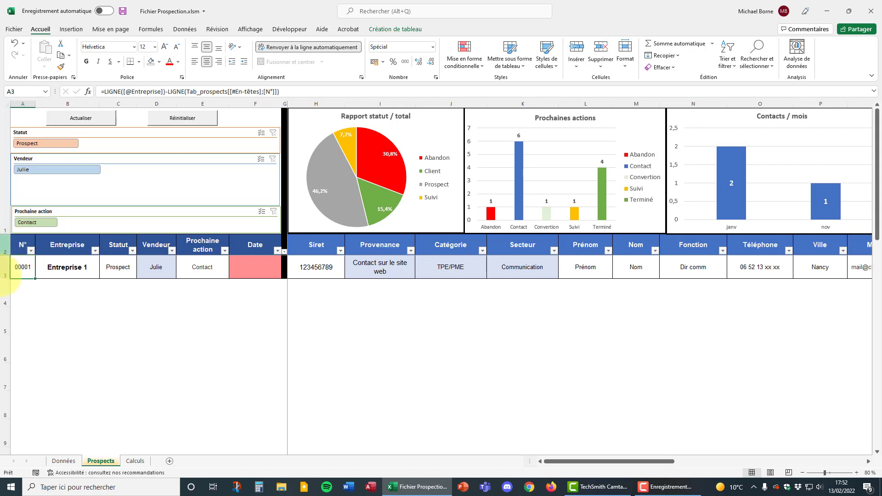
pyautogui.doubleClick(23, 269)
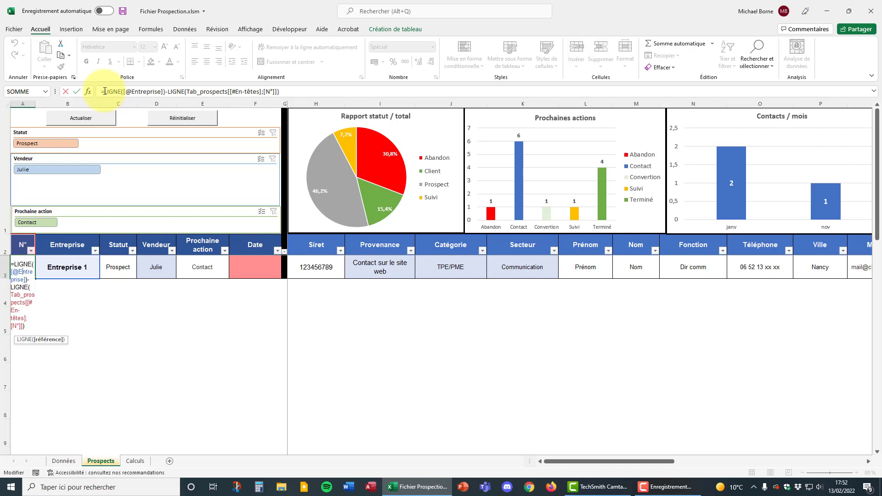
pyautogui.click(154, 95)
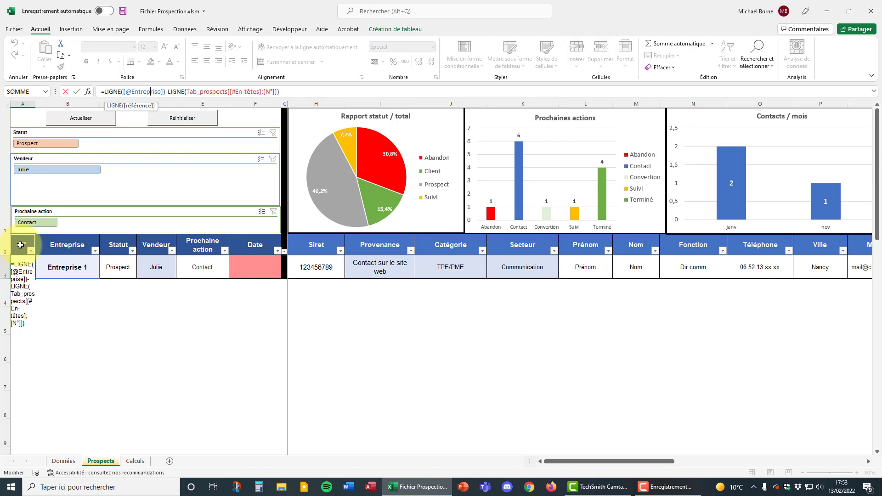
pyautogui.hotkey('ctrl', 'Return')
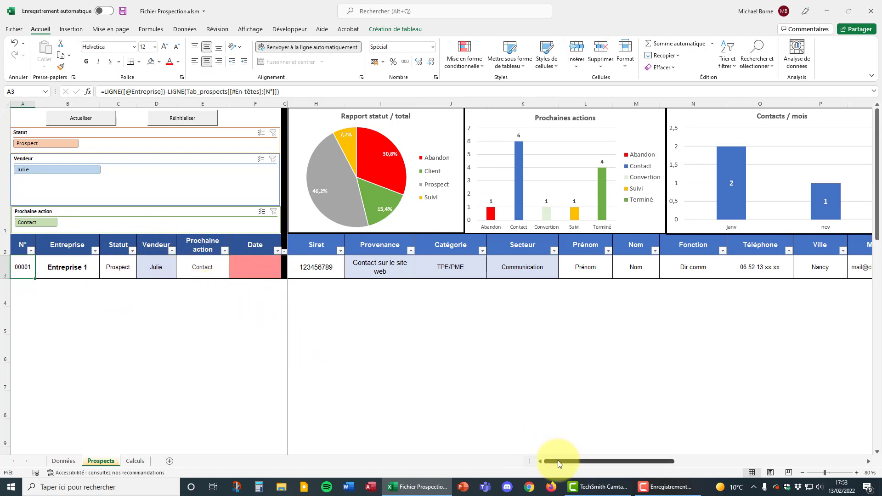
# - Inspect the Date1 formula in S3 and the Action1 cell R3 that it depends on
pyautogui.moveTo(557, 461); pyautogui.dragTo(677, 458)
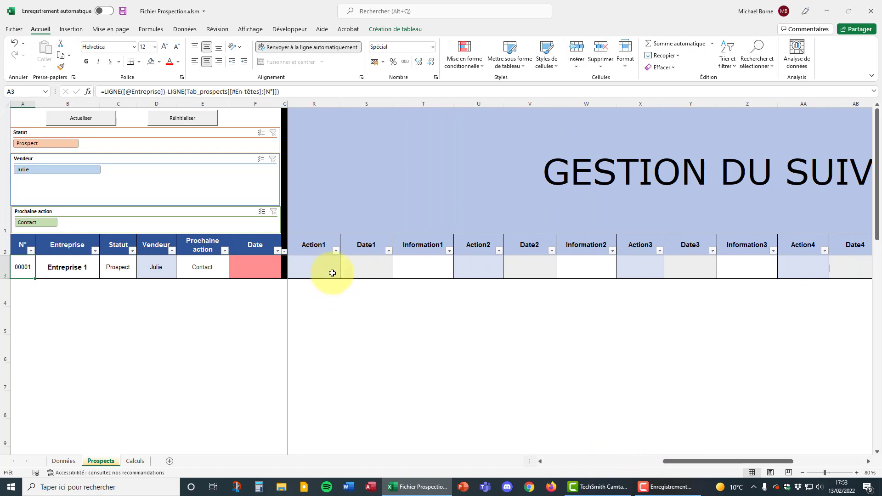
pyautogui.click(377, 268)
pyautogui.click(377, 268)
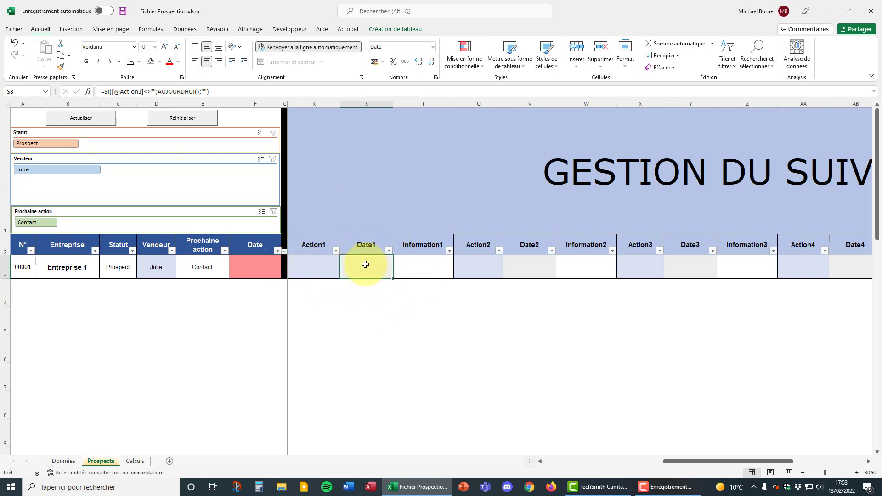
pyautogui.click(320, 265)
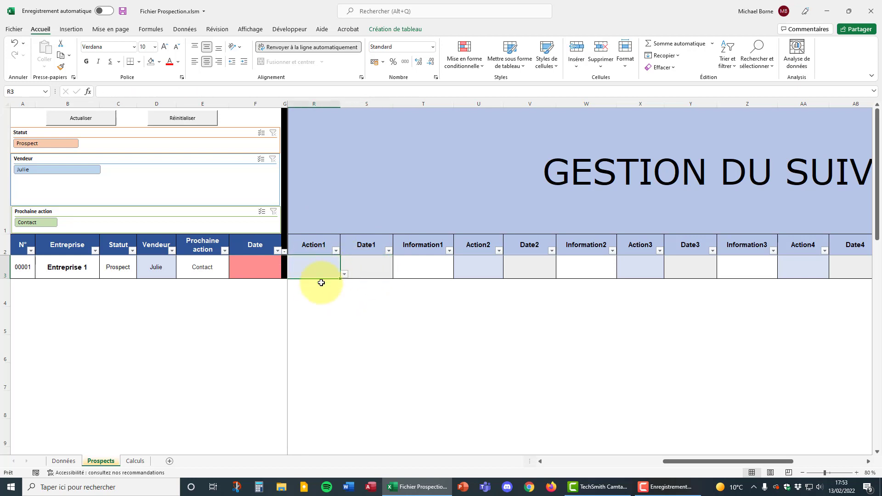
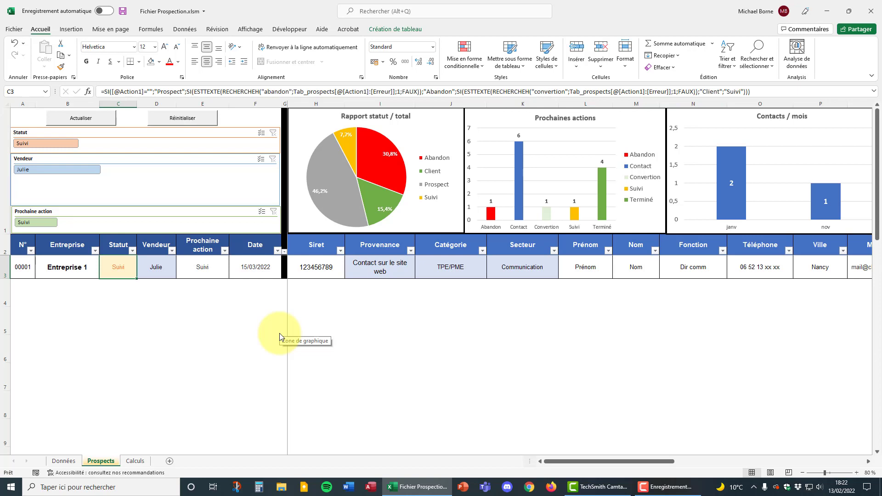
# - Inspect the Date formula in F3 and the Prochaine action formula in E3
pyautogui.click(259, 262)
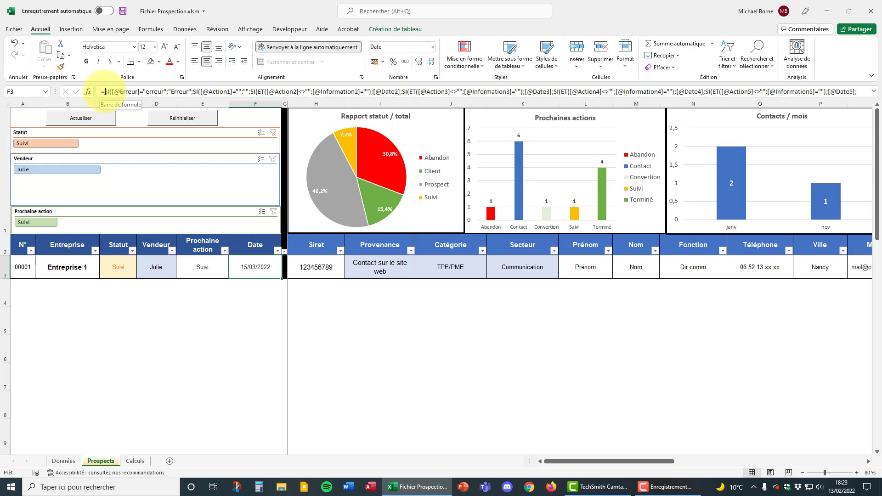
pyautogui.moveTo(105, 91); pyautogui.dragTo(251, 92)
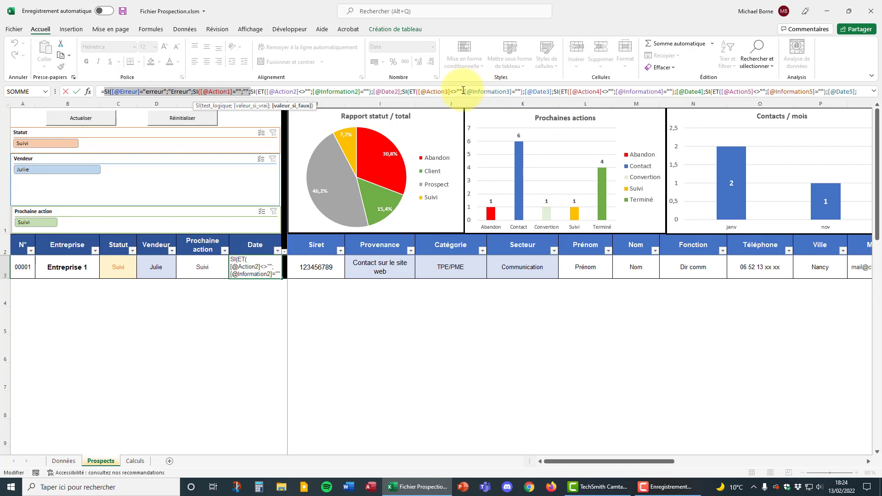
pyautogui.press('Escape')
pyautogui.click(214, 266)
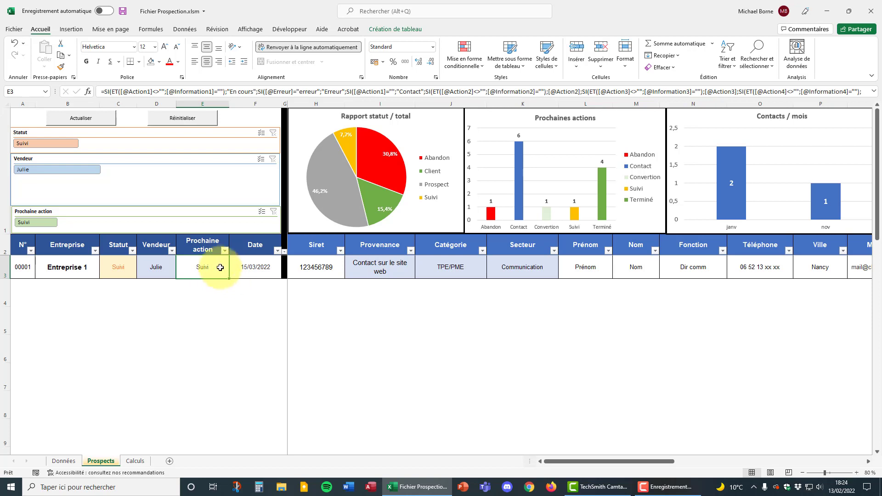
pyautogui.click(143, 91)
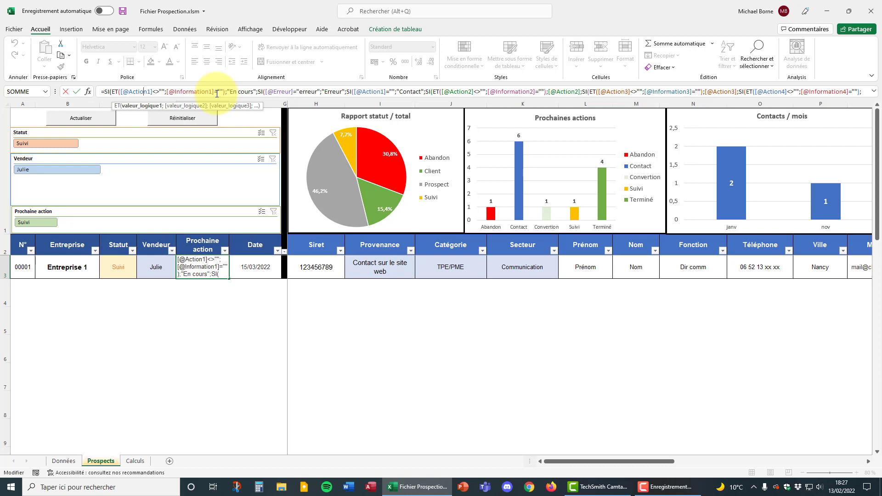
pyautogui.press('Escape')
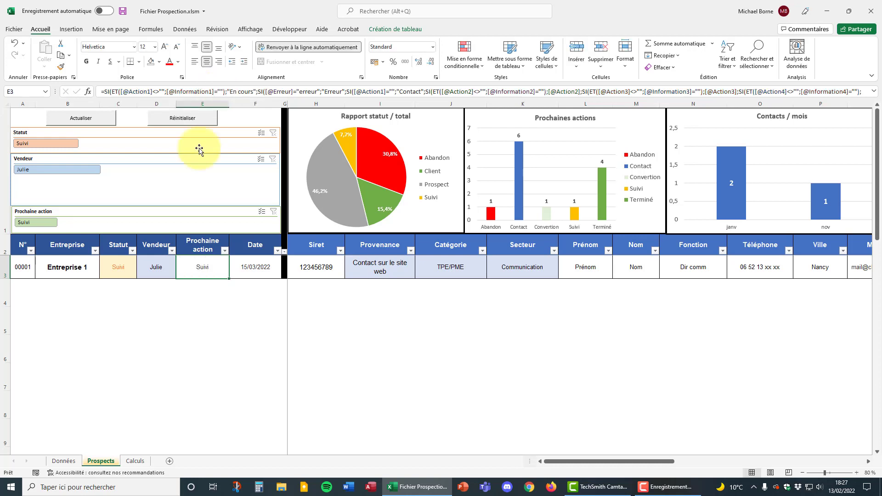
# - Inspect the Statut formula in C3, focusing on its RECHERCHEH "abandon" test and the Action1-to-Erreur range it searches
pyautogui.click(123, 268)
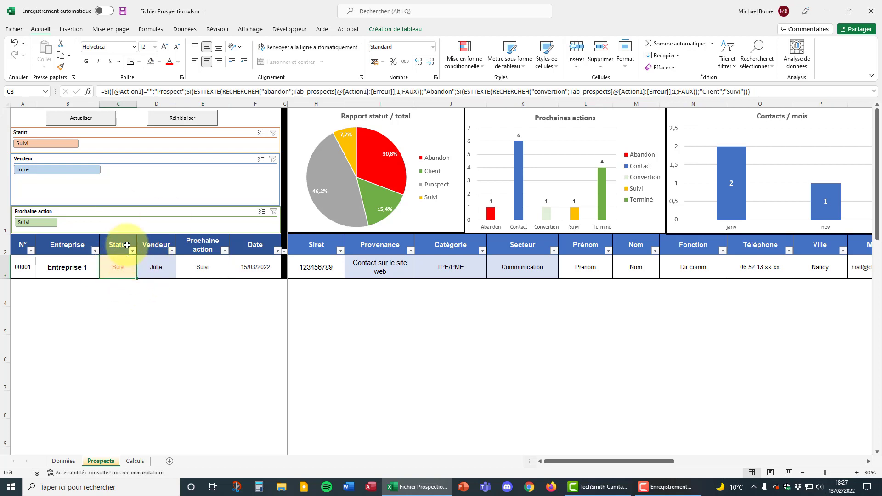
pyautogui.click(154, 91)
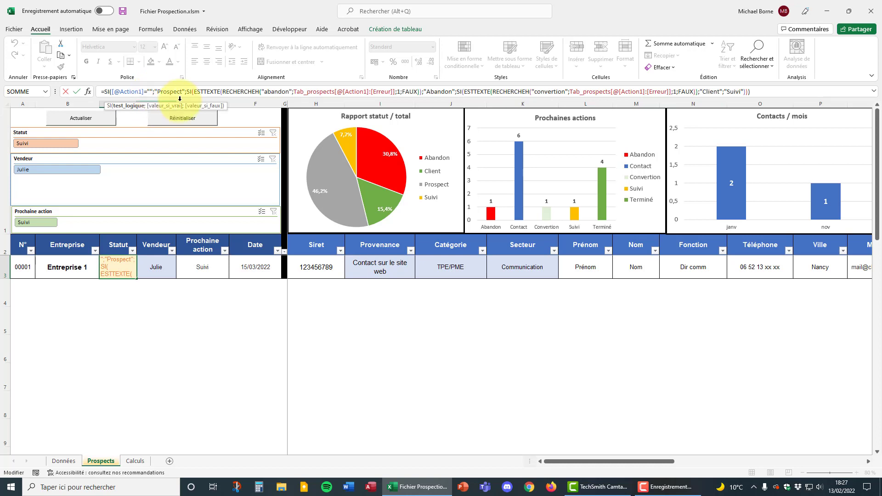
pyautogui.write(';')
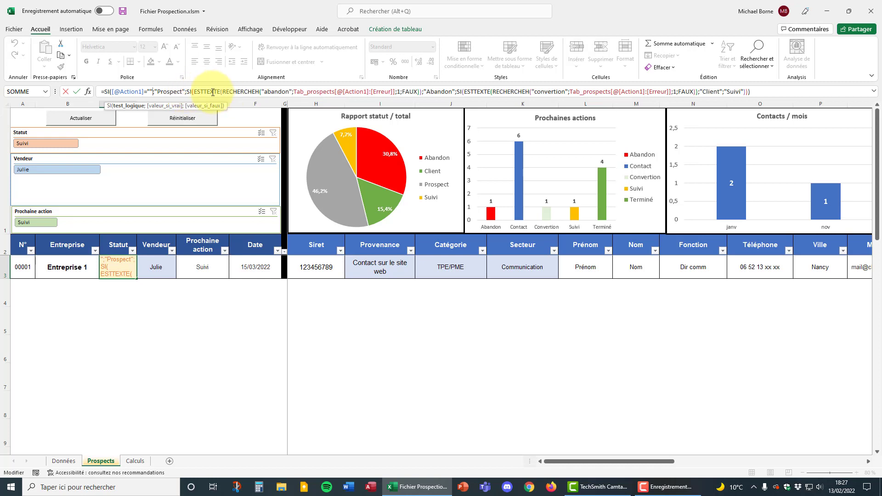
pyautogui.click(263, 91)
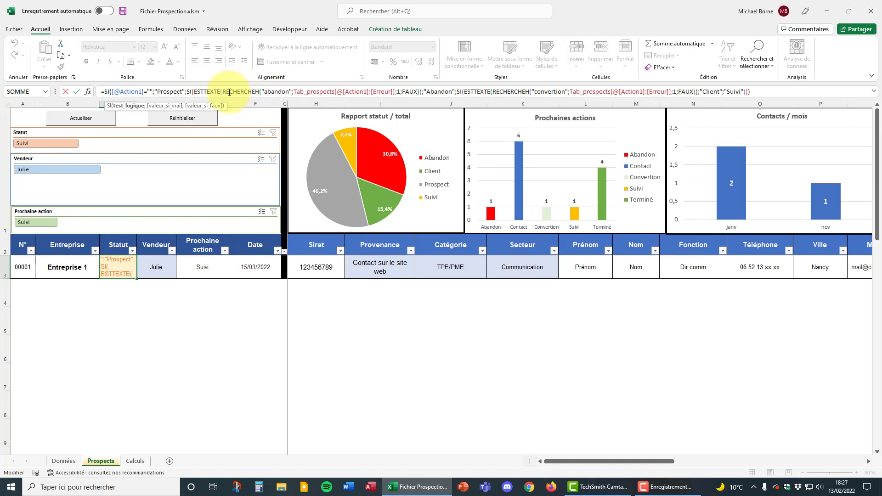
pyautogui.moveTo(222, 91); pyautogui.dragTo(395, 90)
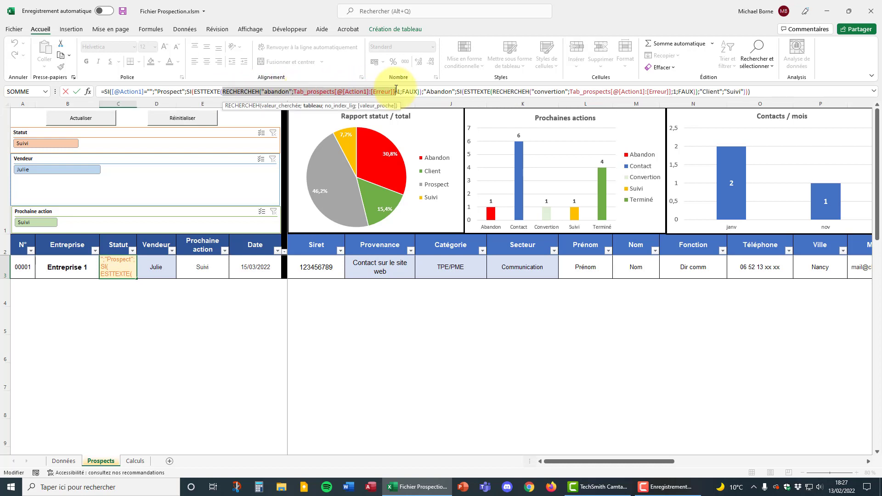
pyautogui.moveTo(575, 461); pyautogui.dragTo(687, 459)
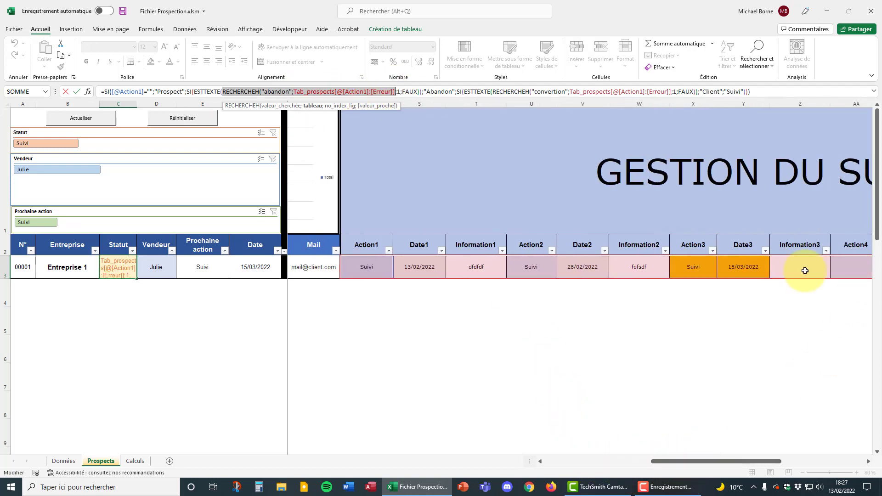
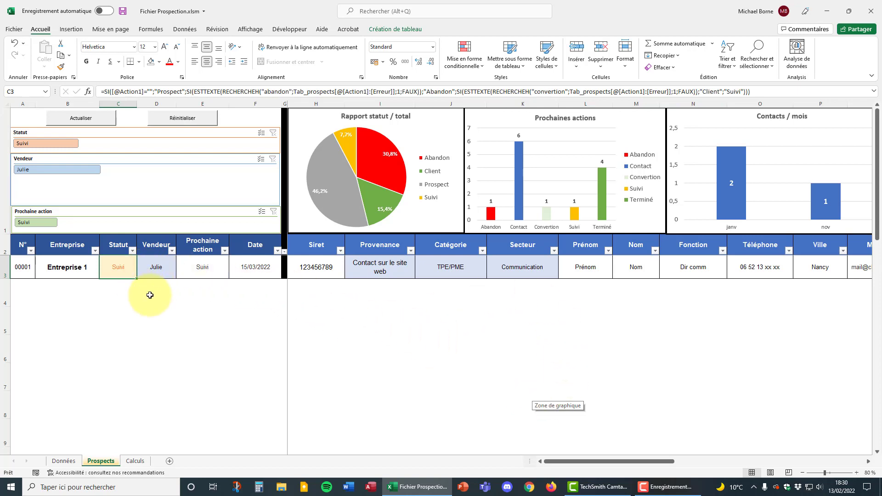
# - Clear the Action3, Information2, Action2, Information1 and Action1 entries of Entreprise 1 in row 3
pyautogui.click(164, 306)
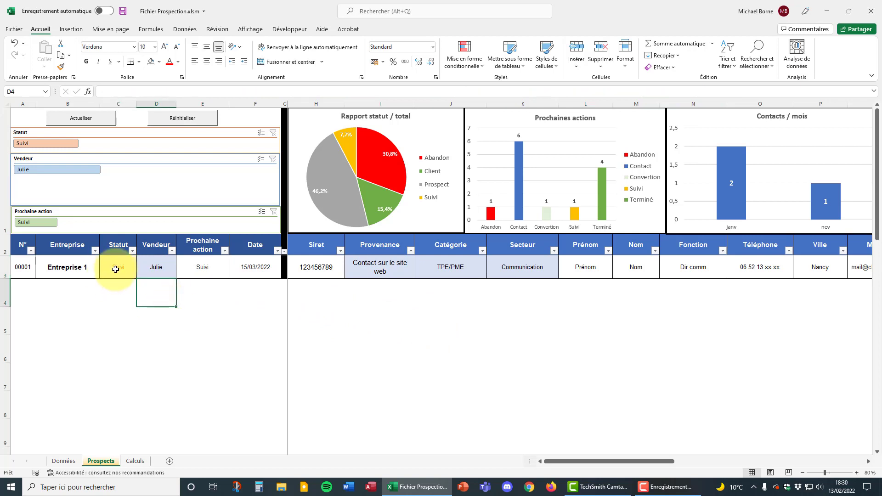
pyautogui.moveTo(566, 460); pyautogui.dragTo(673, 462)
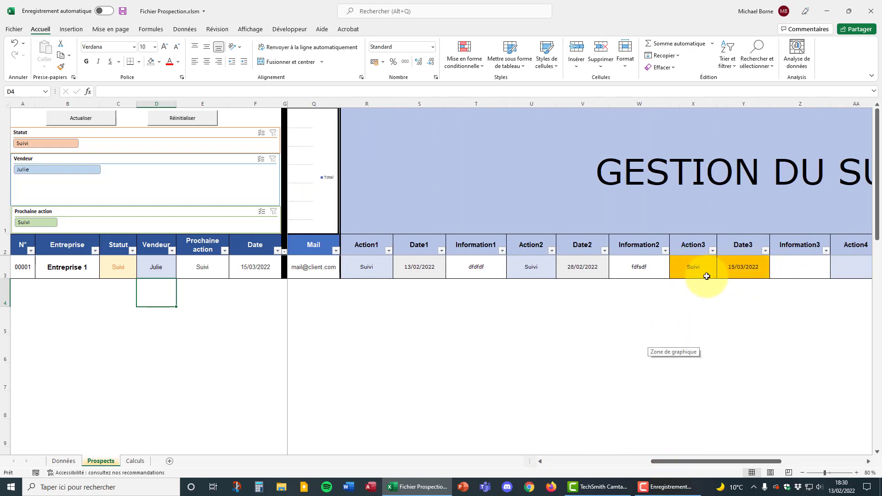
pyautogui.click(754, 270)
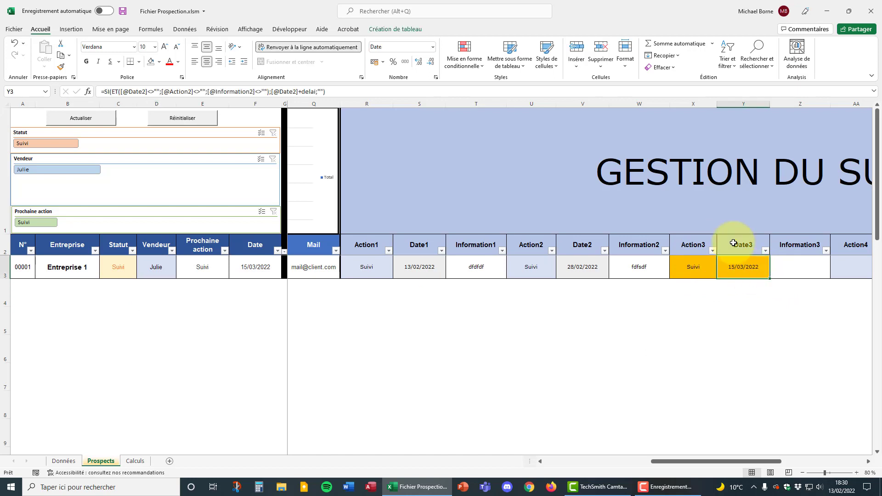
pyautogui.click(695, 269)
pyautogui.press('Delete')
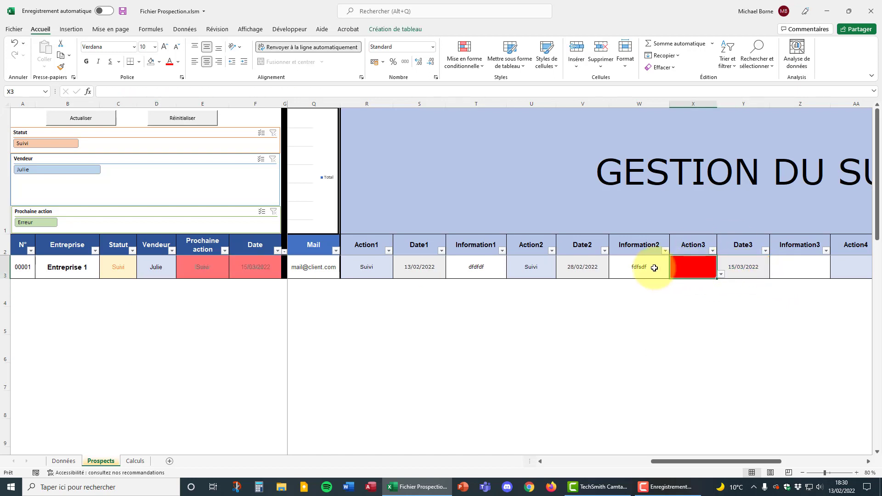
pyautogui.click(649, 271)
pyautogui.press('Delete')
pyautogui.click(535, 269)
pyautogui.press('Delete')
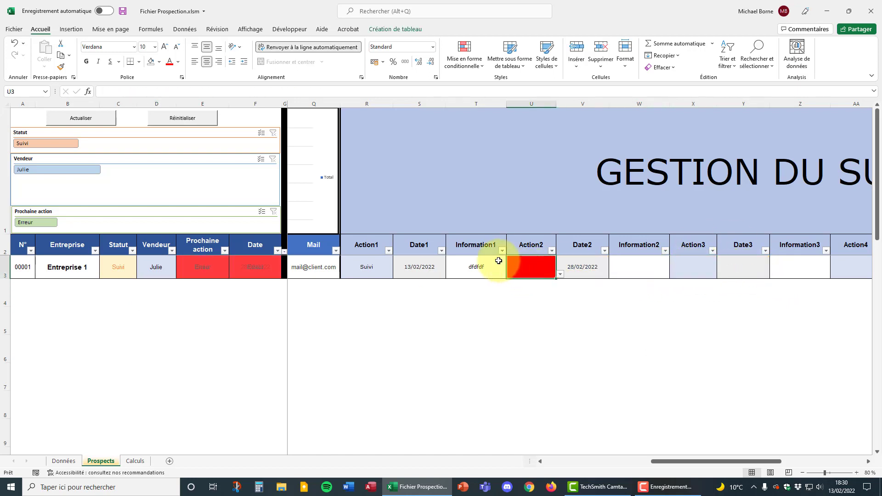
pyautogui.click(474, 271)
pyautogui.press('Delete')
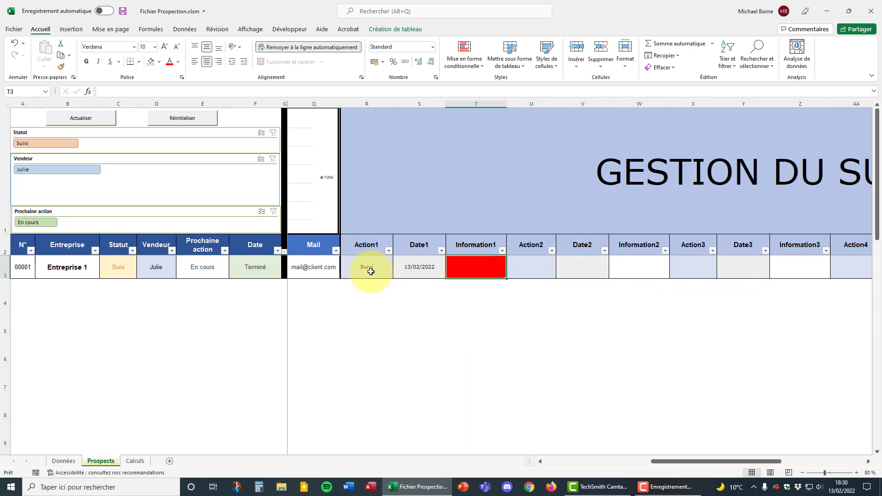
pyautogui.click(371, 272)
pyautogui.press('Delete')
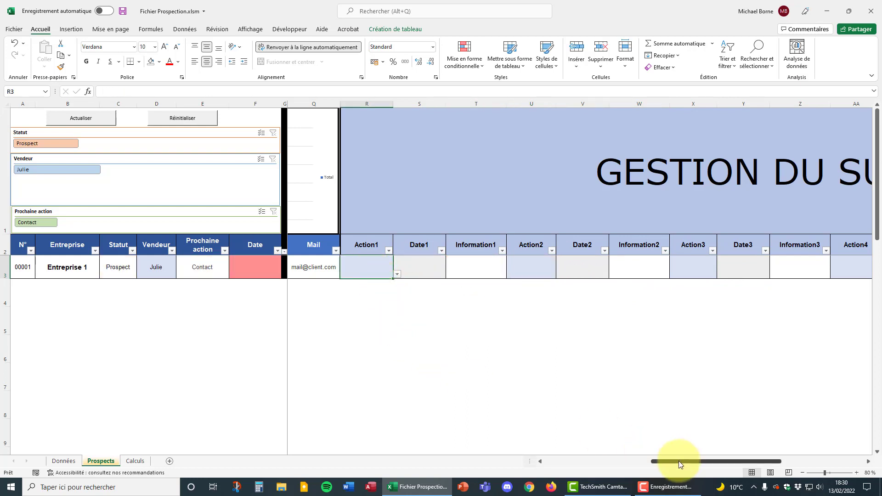
# - Check the Date cell F3 of Entreprise 1, and set its Action1 in R3 to Contact
pyautogui.moveTo(679, 462); pyautogui.dragTo(667, 462)
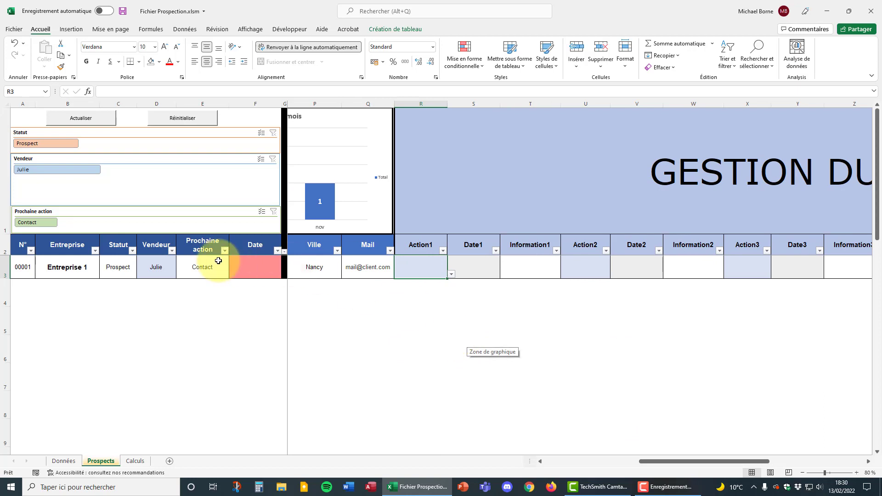
pyautogui.click(252, 271)
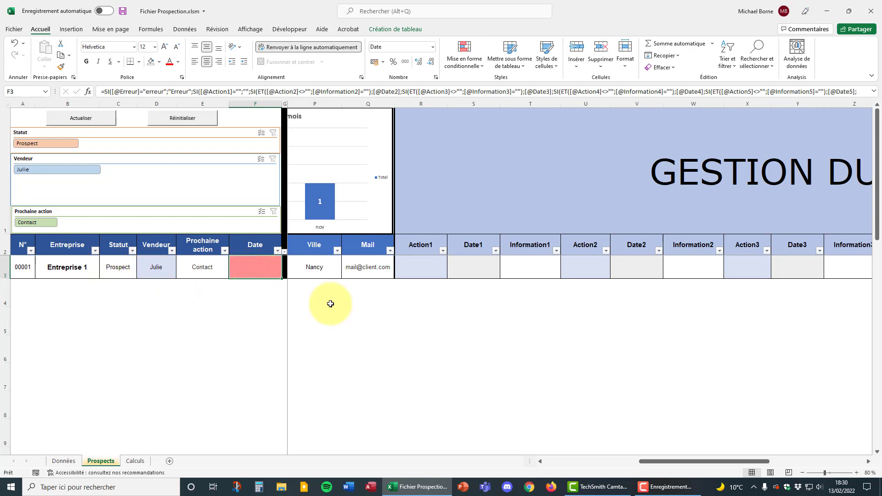
pyautogui.click(430, 271)
pyautogui.click(452, 274)
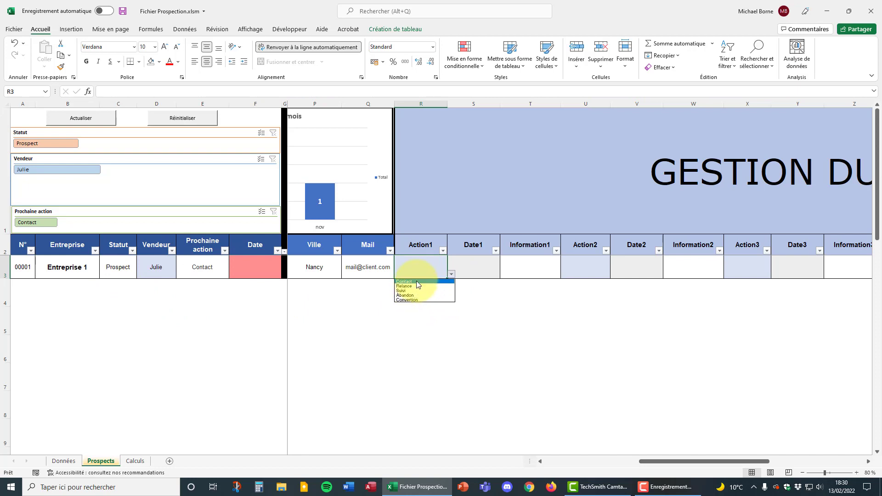
pyautogui.click(415, 282)
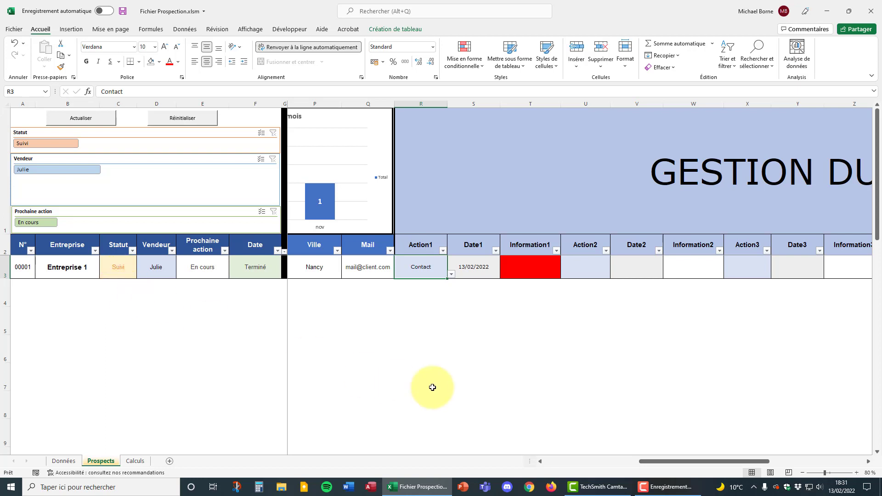
# - Enter "pas de réponse" as Information1 for Entreprise 1 in T3
pyautogui.click(532, 270)
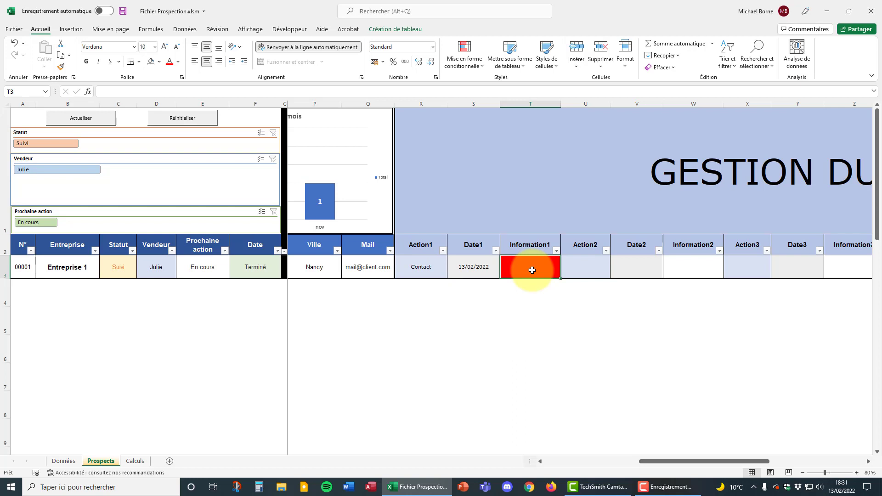
pyautogui.write('pas d')
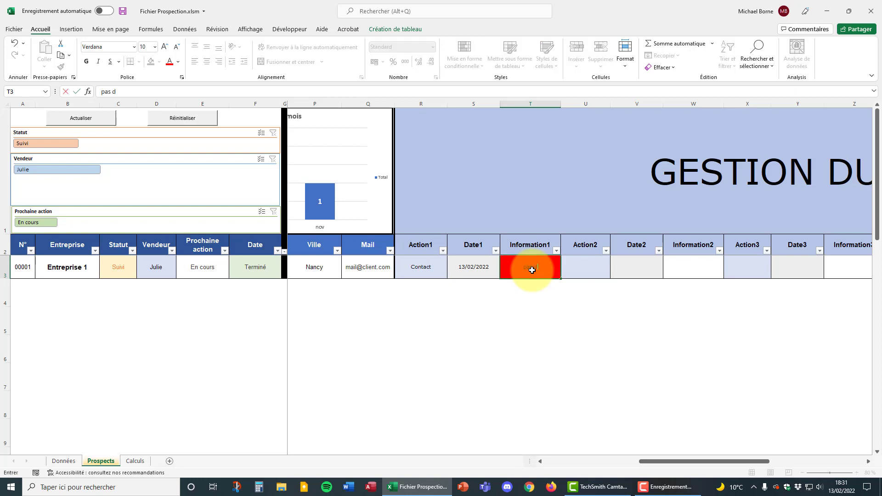
pyautogui.write('e réponse')
pyautogui.press('Return')
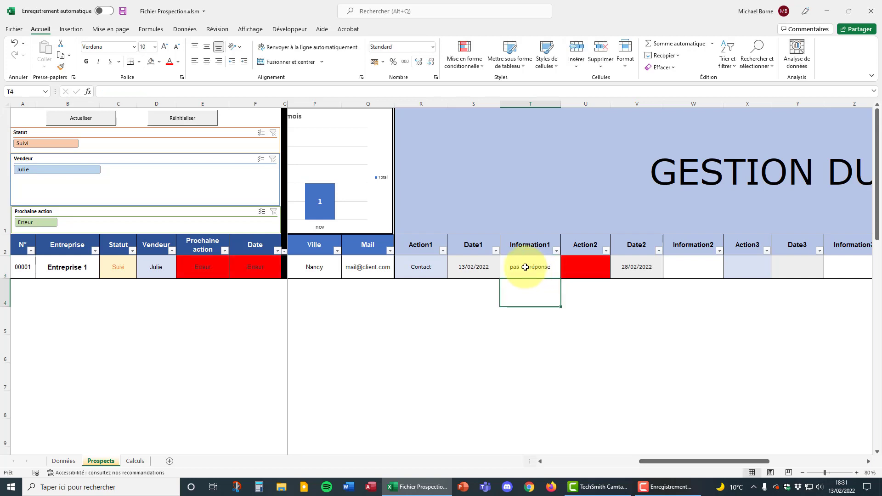
# - Choose Relance as Action2 for Entreprise 1 in U3
pyautogui.click(579, 267)
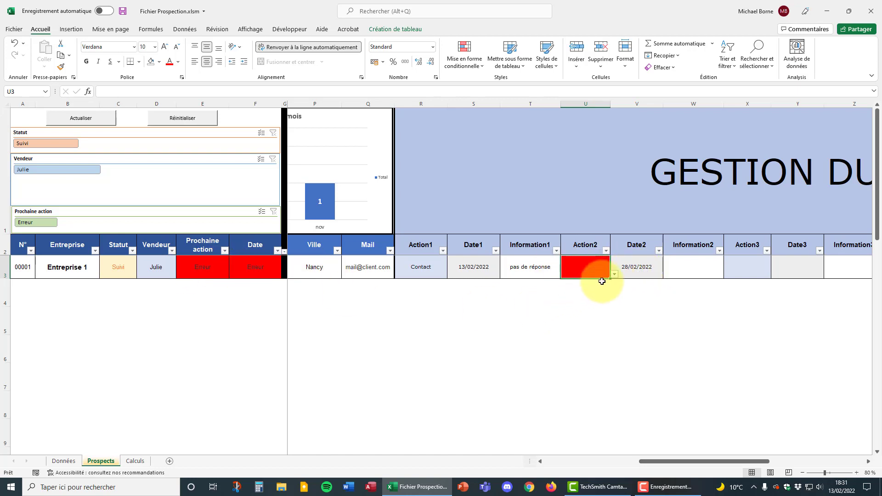
pyautogui.click(614, 275)
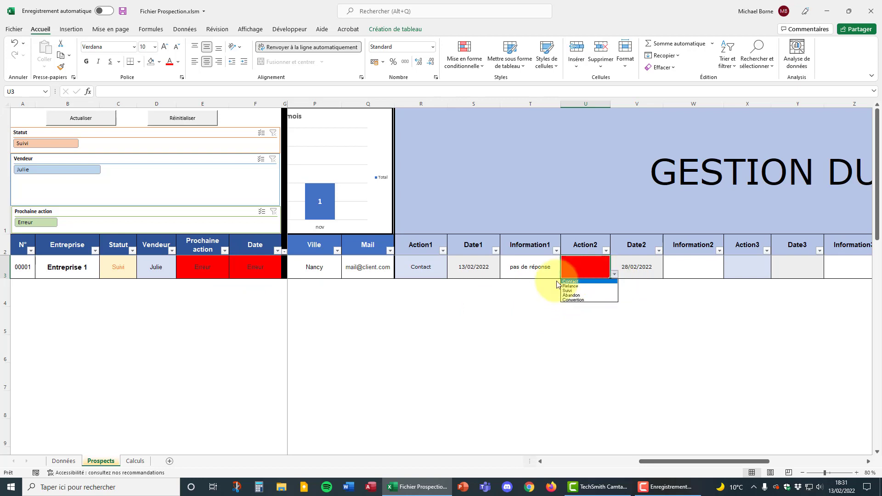
pyautogui.click(578, 289)
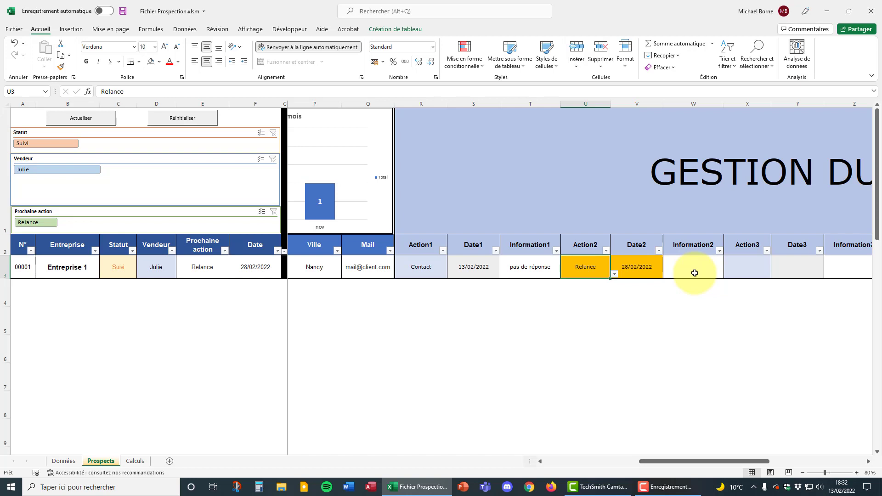
# - Start a text-contains highlighting rule for "suivi" on the Statut cell C3 of Entreprise 1
pyautogui.click(123, 268)
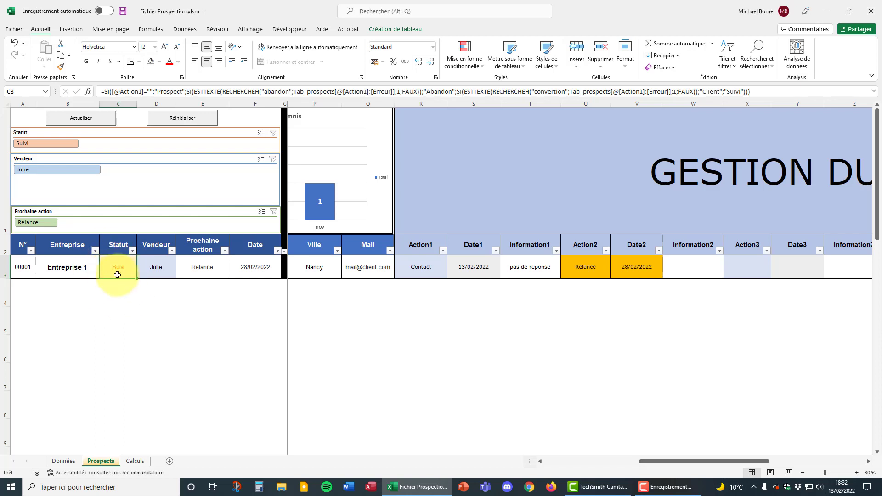
pyautogui.click(483, 65)
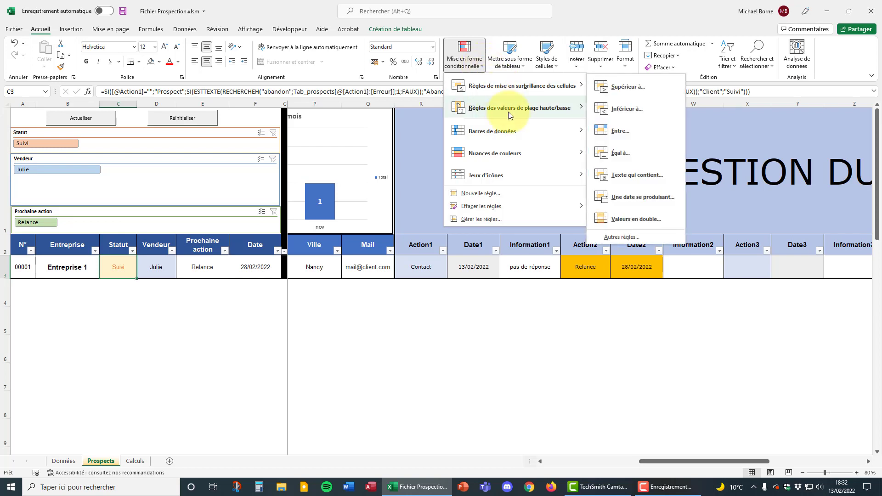
pyautogui.moveTo(551, 86)
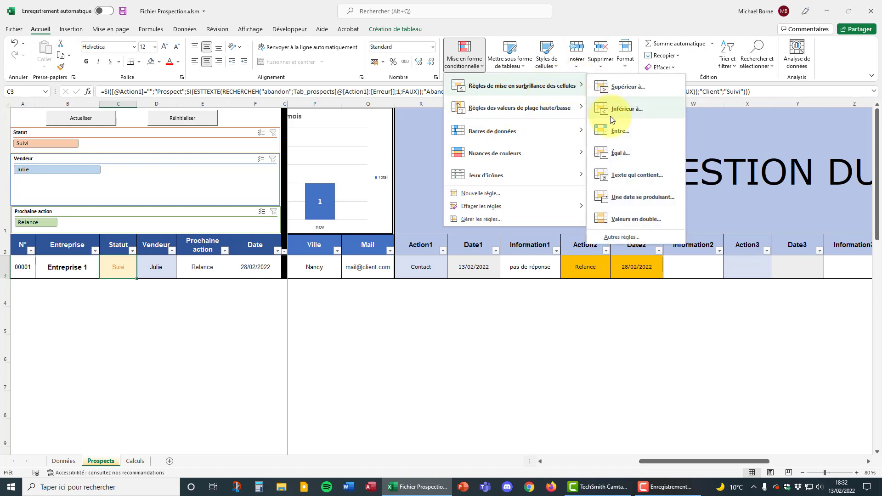
pyautogui.click(624, 175)
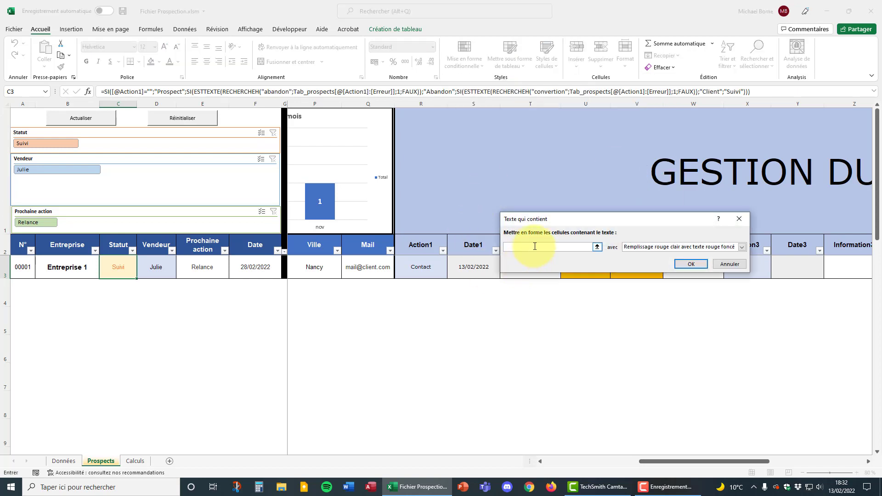
pyautogui.write('suivi')
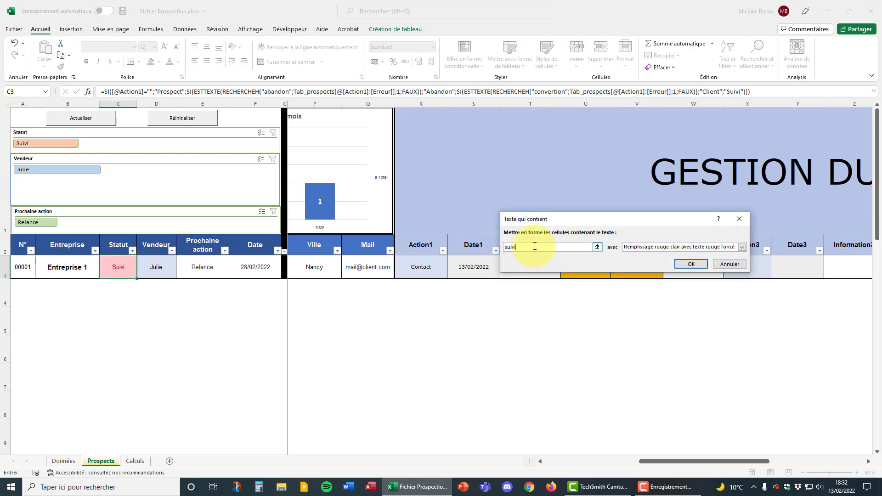
# - Try a custom format with a red fill for the "suivi" rule, then cancel the format and the rule
pyautogui.click(727, 247)
pyautogui.click(652, 291)
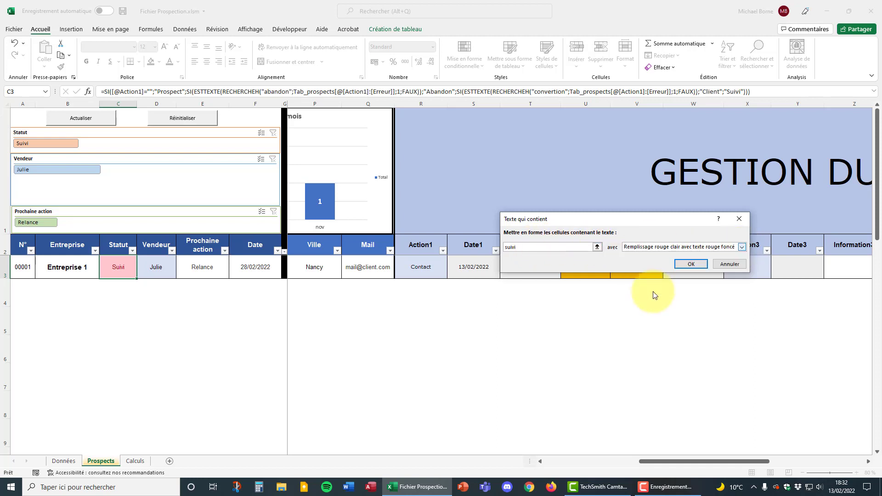
pyautogui.click(597, 130)
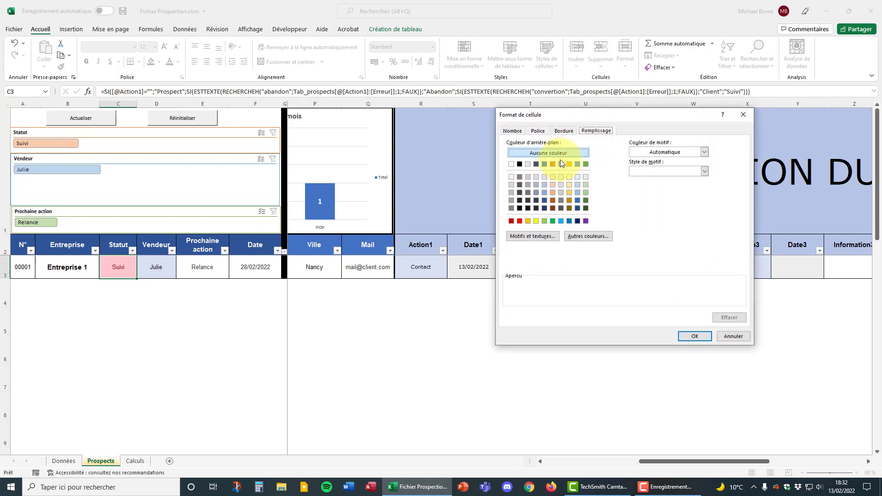
pyautogui.click(520, 222)
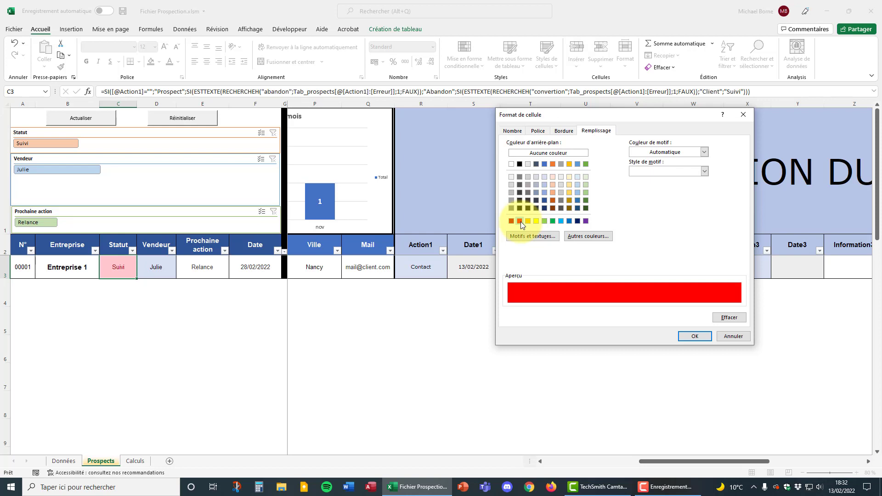
pyautogui.click(734, 336)
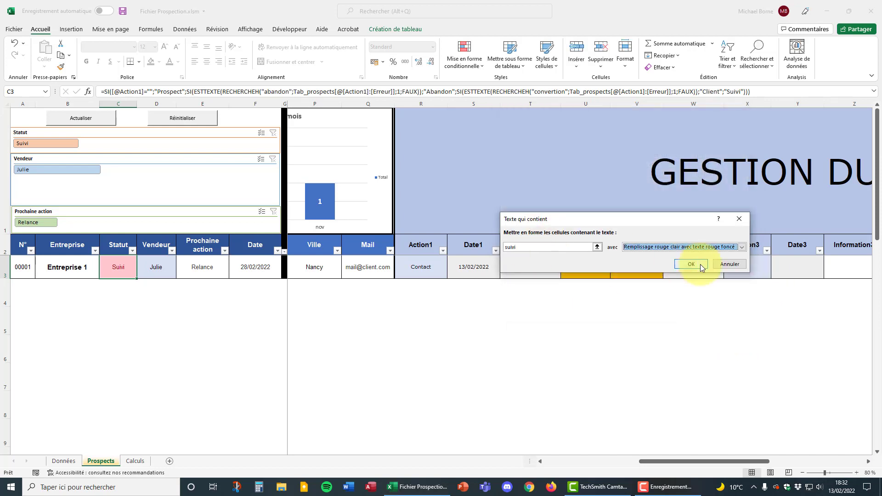
pyautogui.click(729, 265)
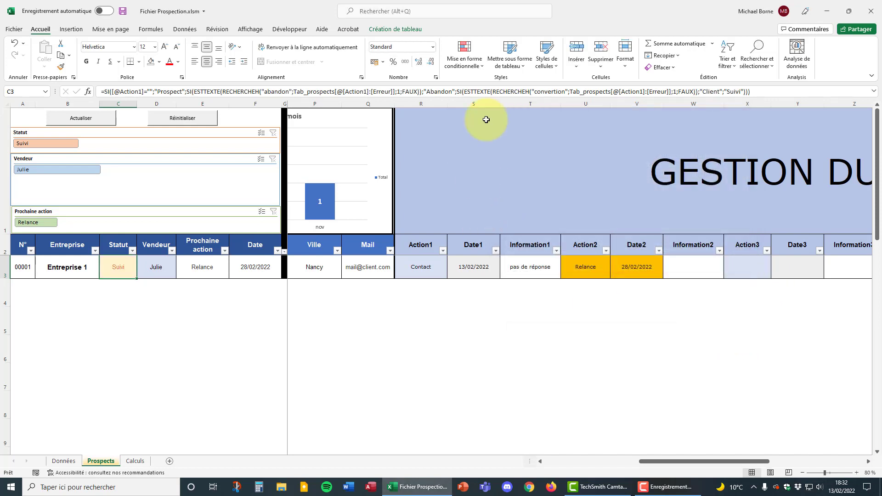
pyautogui.click(481, 67)
pyautogui.moveTo(539, 87)
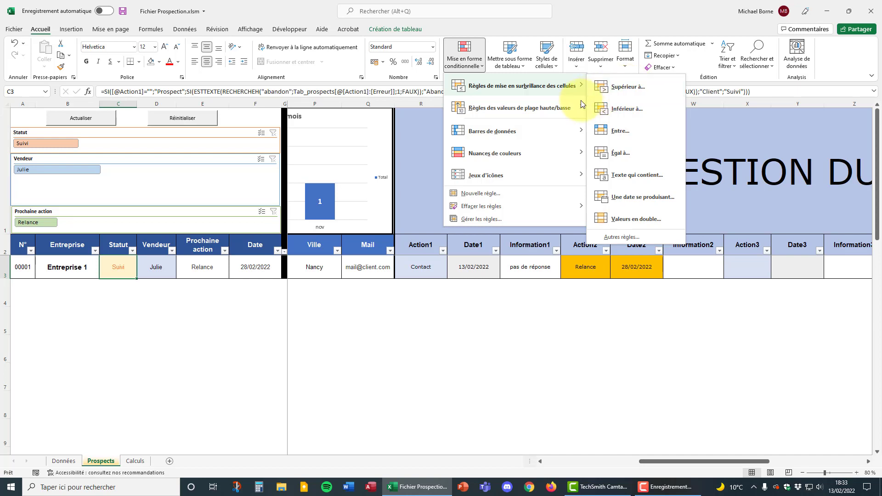
pyautogui.moveTo(575, 108)
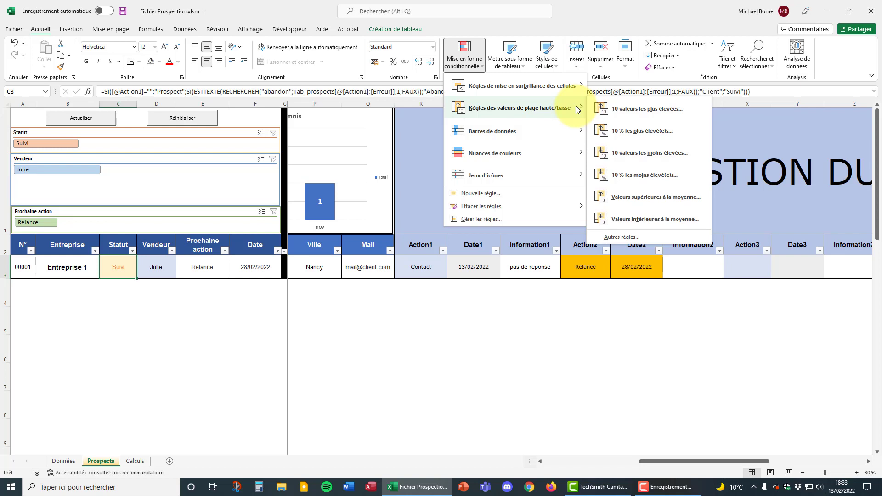
pyautogui.doubleClick(608, 15)
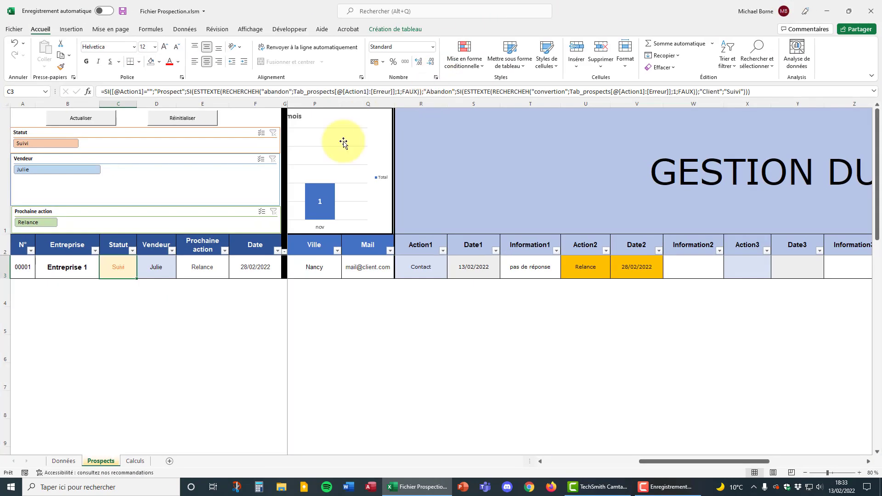
# - Clear the Action2 entry of Entreprise 1 in U3
pyautogui.click(414, 342)
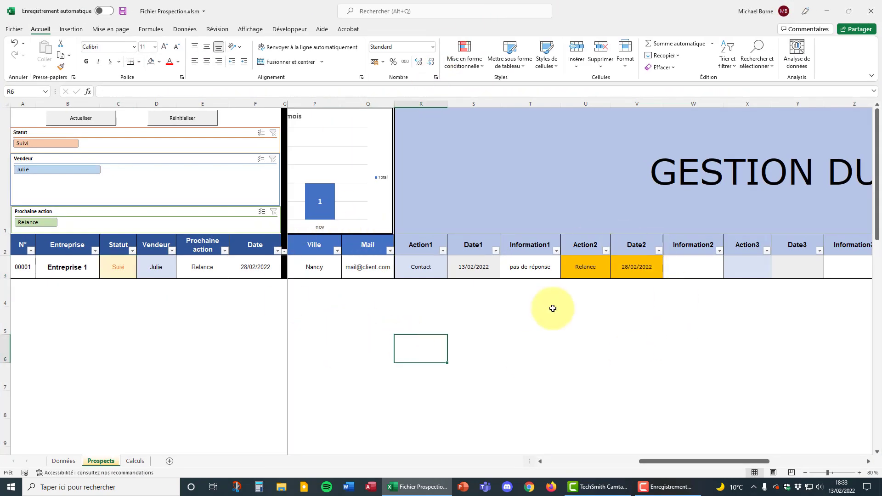
pyautogui.click(586, 267)
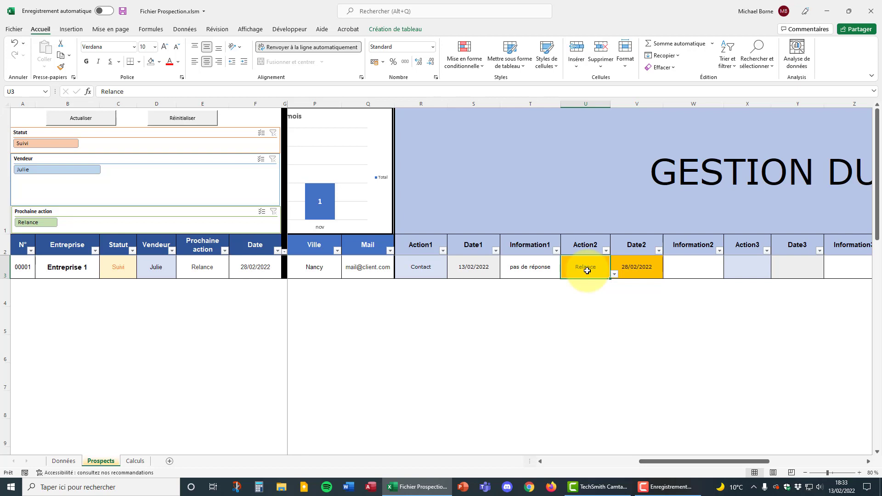
pyautogui.press('Delete')
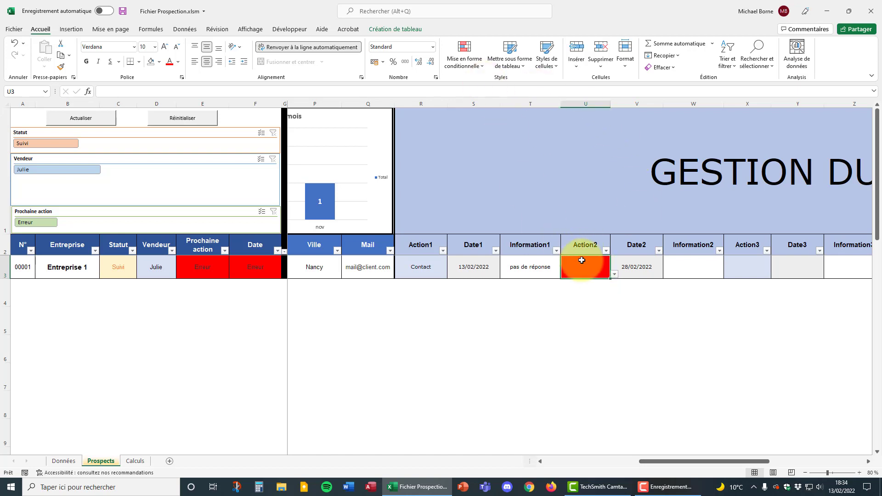
# - Try to create a formula-based conditional formatting rule for U3 starting with =et(, and abandon it
pyautogui.click(465, 59)
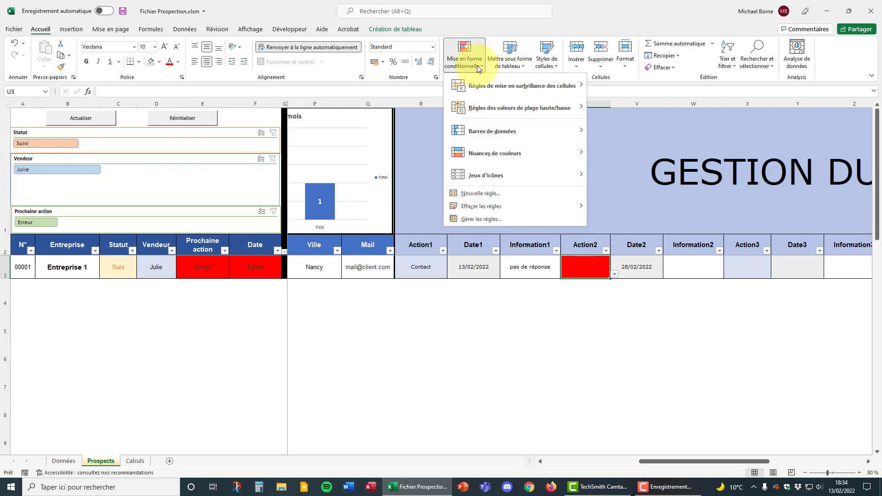
pyautogui.click(492, 195)
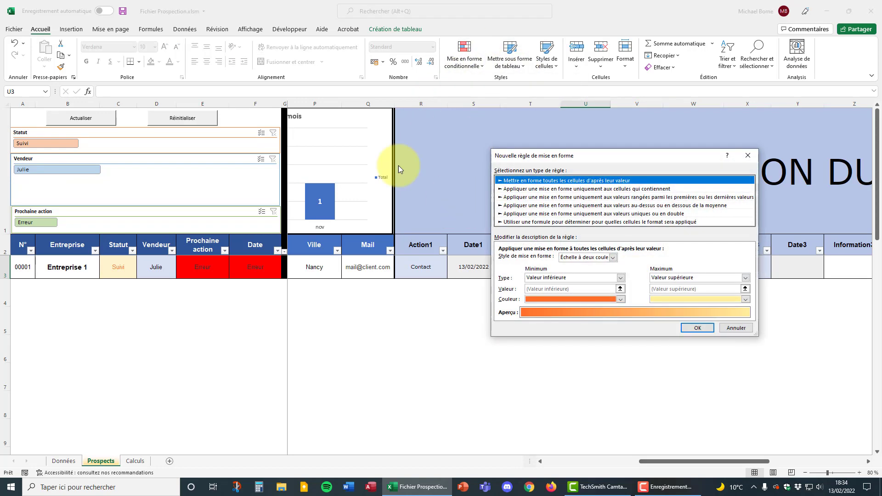
pyautogui.click(527, 222)
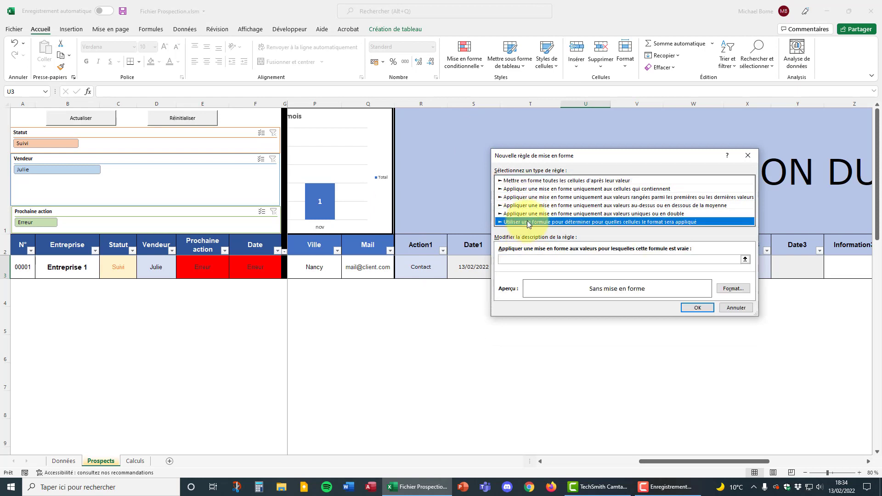
pyautogui.click(513, 260)
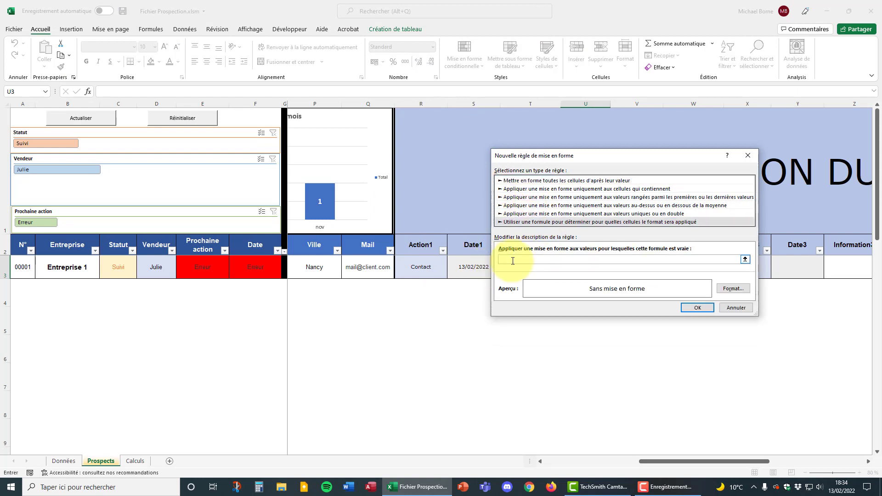
pyautogui.write('=et(')
pyautogui.moveTo(616, 161); pyautogui.dragTo(555, 292)
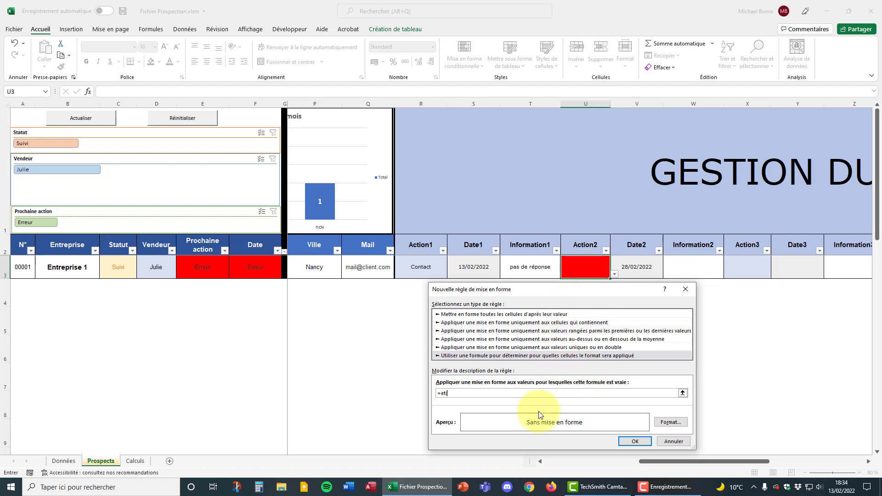
pyautogui.click(682, 442)
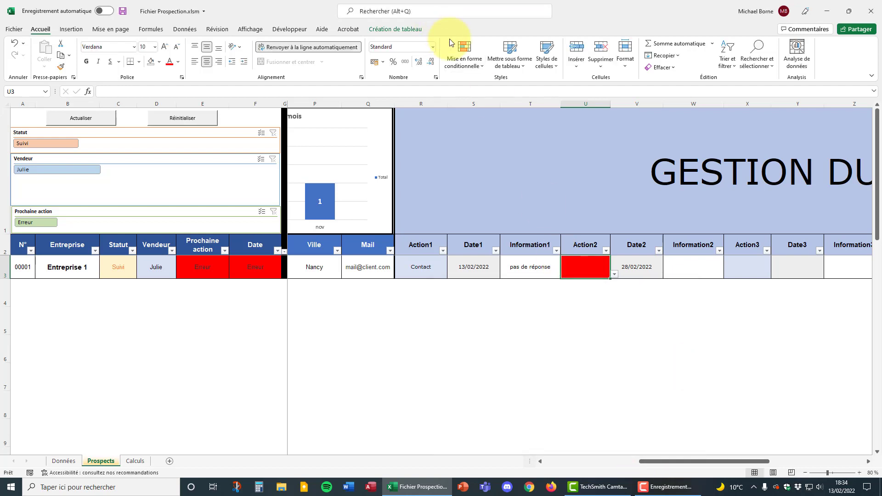
# - Examine the table's conditional formatting rules in the rules manager, in particular the ET formula rule applied to T3
pyautogui.click(464, 66)
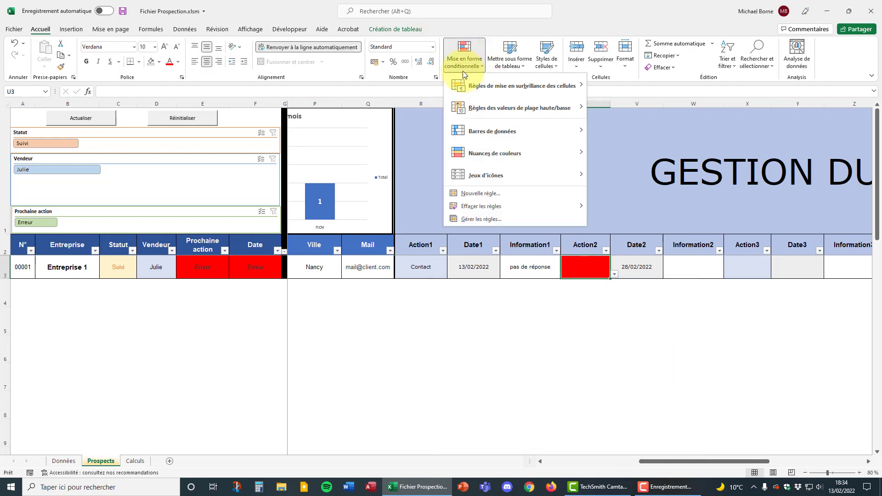
pyautogui.click(486, 220)
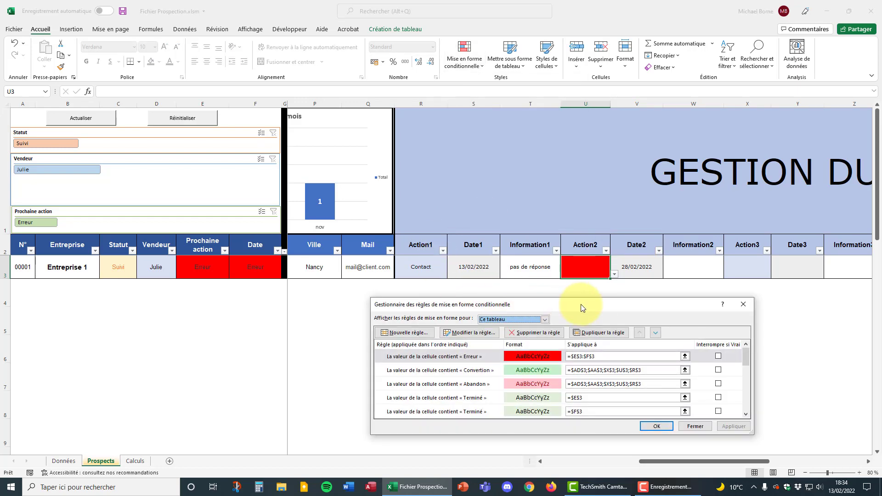
pyautogui.moveTo(571, 298); pyautogui.dragTo(566, 136)
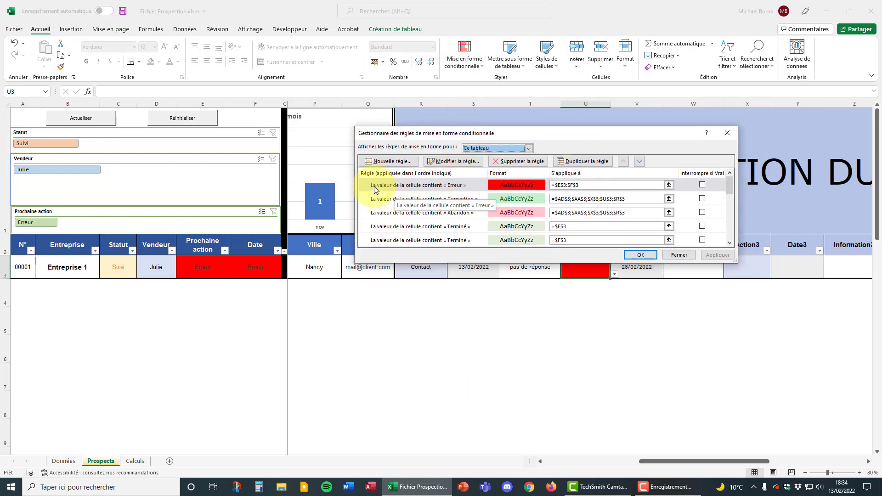
pyautogui.scroll(-3, 394, 203)
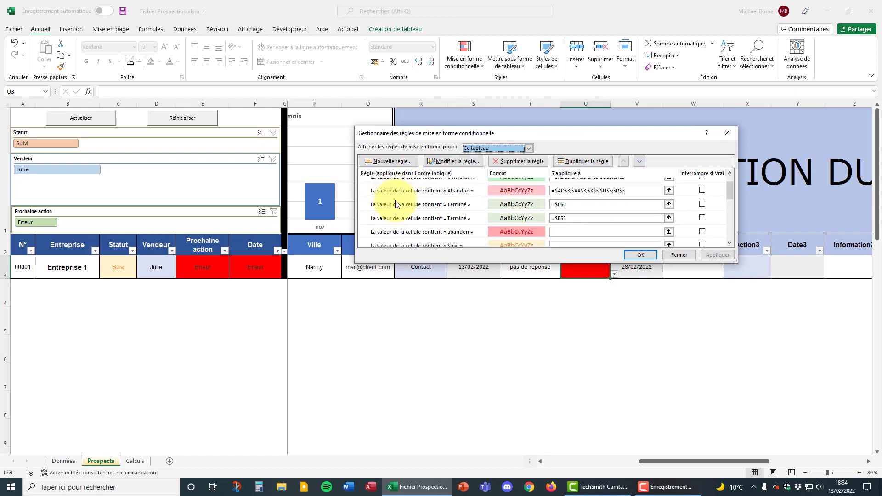
pyautogui.scroll(-2, 394, 207)
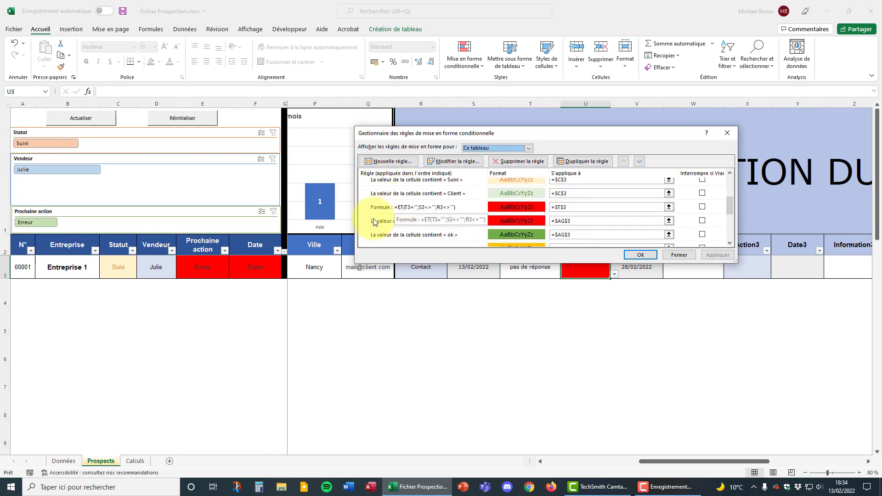
pyautogui.click(396, 211)
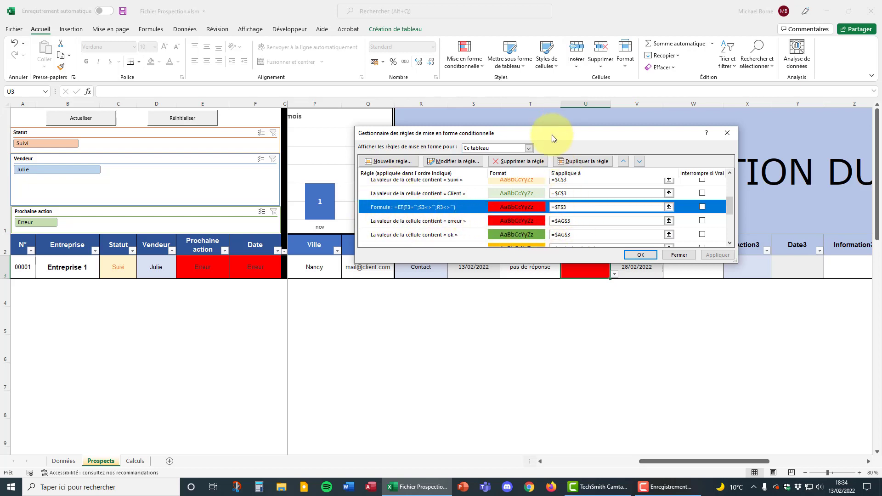
pyautogui.moveTo(552, 134); pyautogui.dragTo(544, 188)
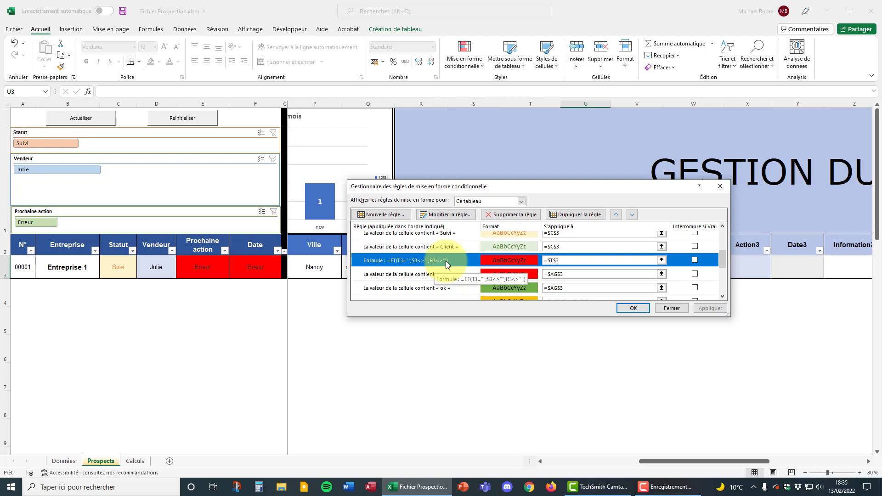
pyautogui.click(680, 310)
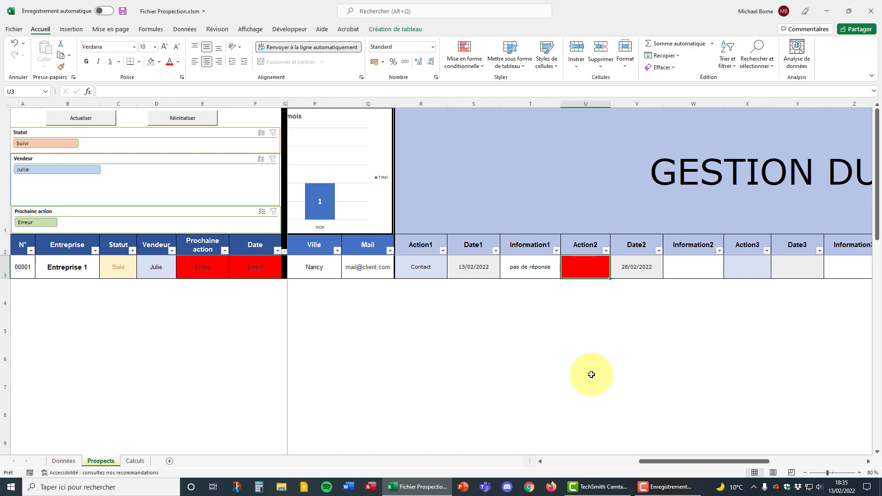
# - Check the sort and filter options of the Entreprise column, close them without changes and select the Date header
pyautogui.moveTo(665, 459); pyautogui.dragTo(566, 467)
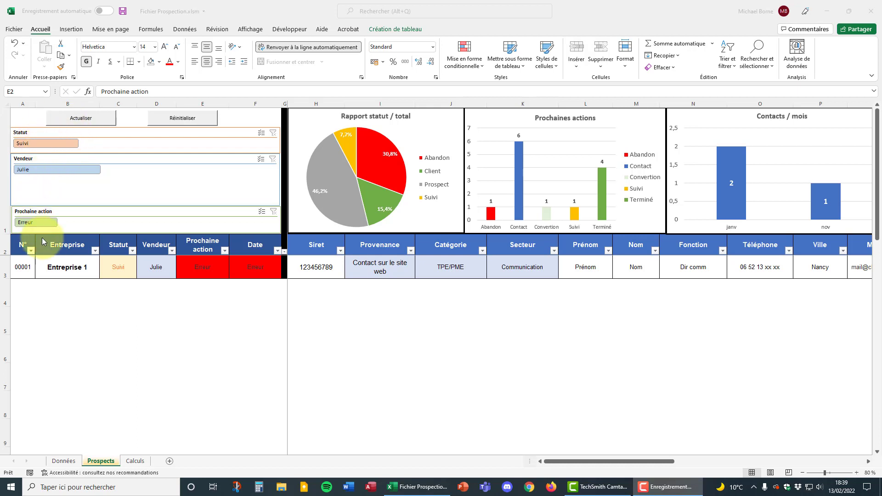
pyautogui.click(95, 252)
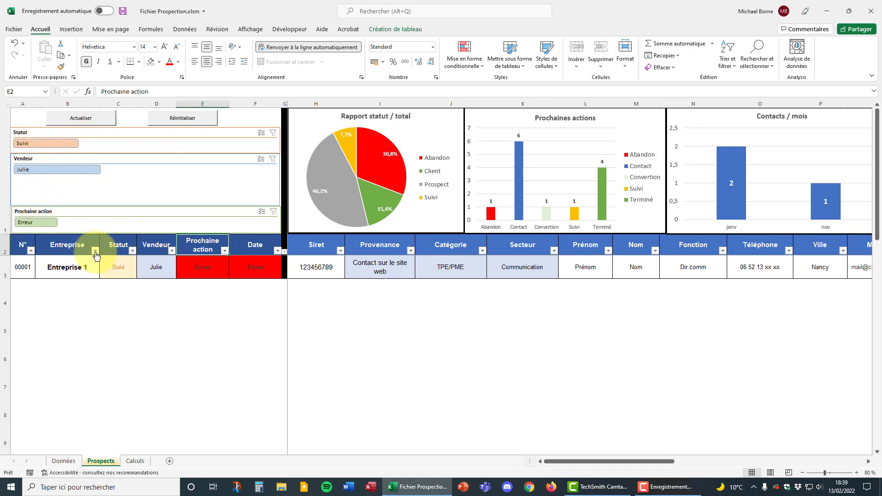
pyautogui.click(95, 252)
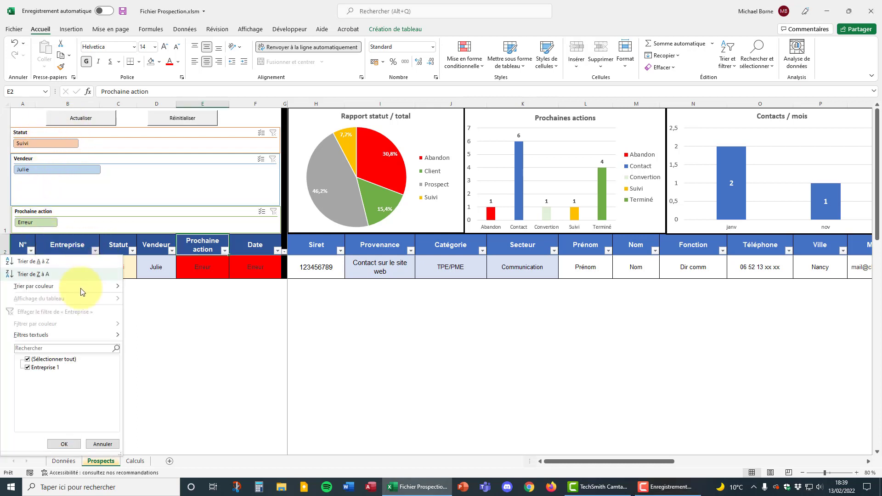
pyautogui.click(86, 237)
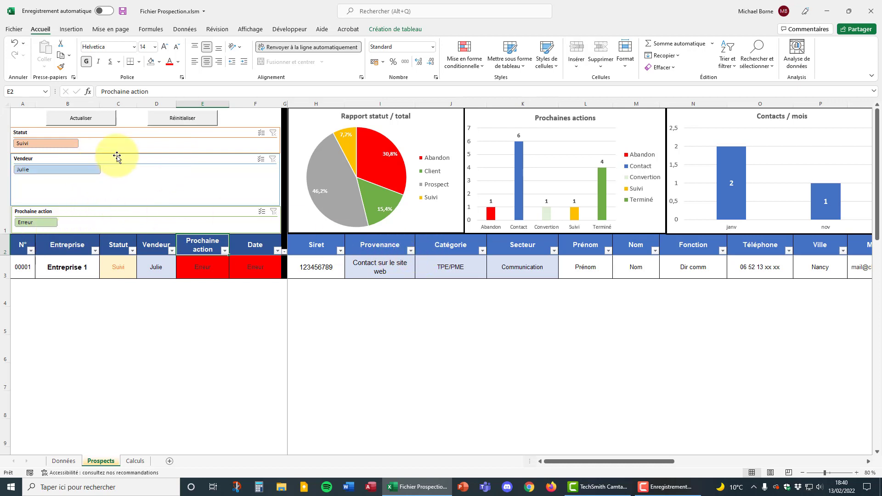
pyautogui.click(250, 244)
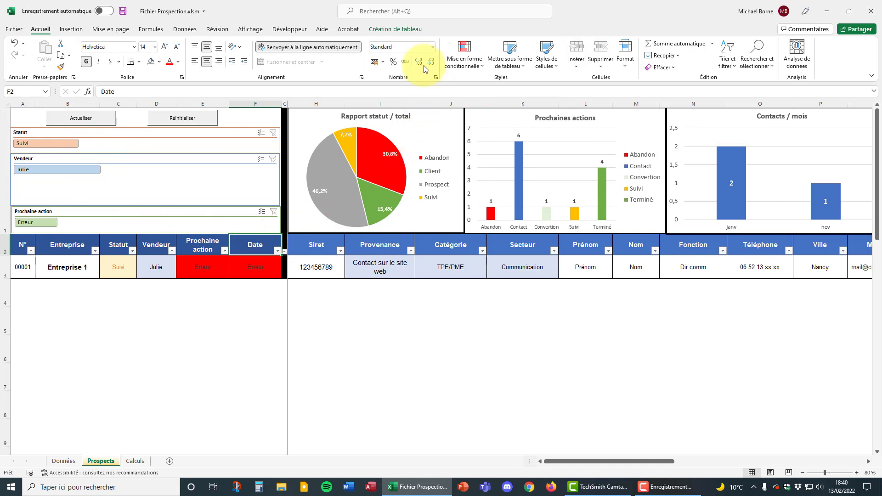
# - Insert a slicer for the Vendeur field of the Tab_prospects table
pyautogui.click(391, 30)
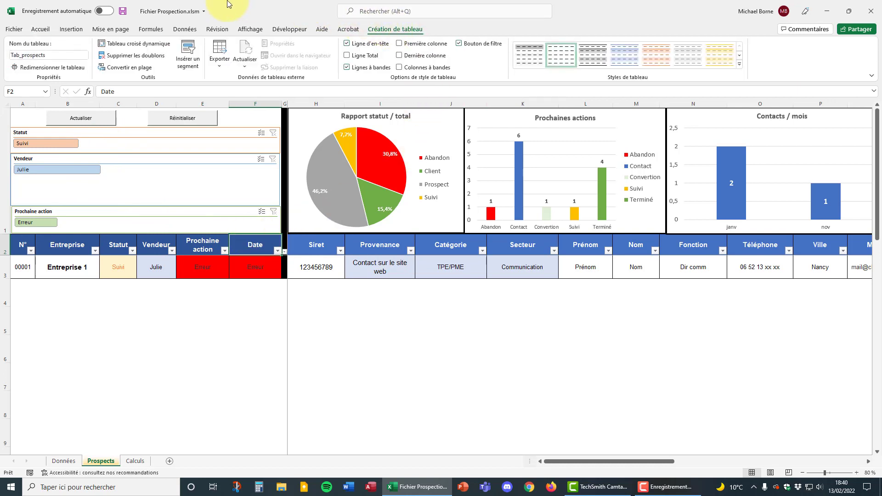
pyautogui.click(191, 66)
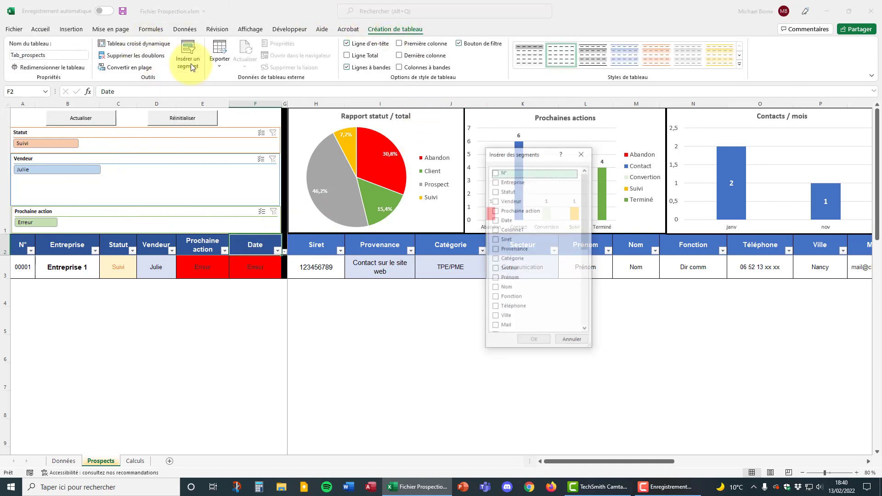
pyautogui.scroll(-6, 525, 209)
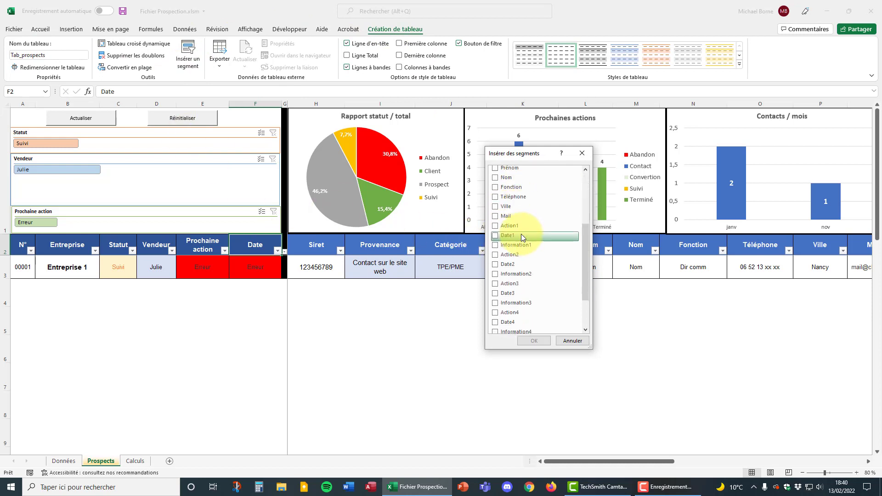
pyautogui.scroll(6, 534, 313)
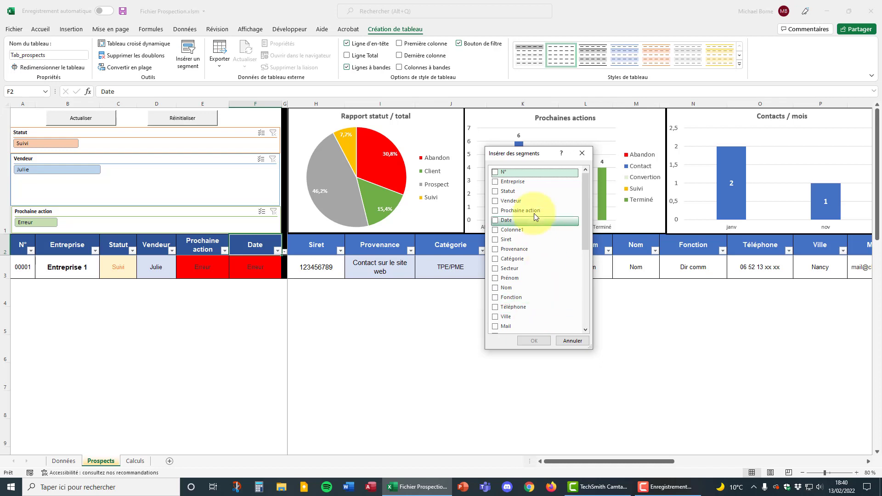
pyautogui.click(496, 204)
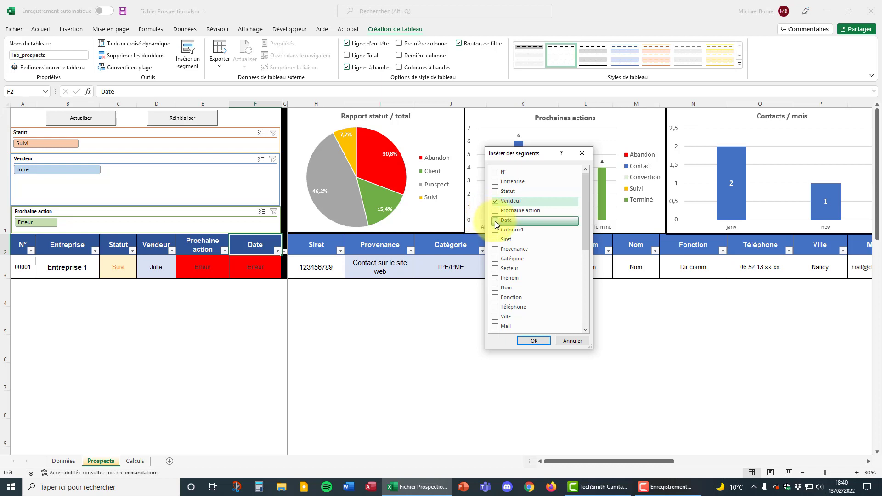
pyautogui.click(534, 341)
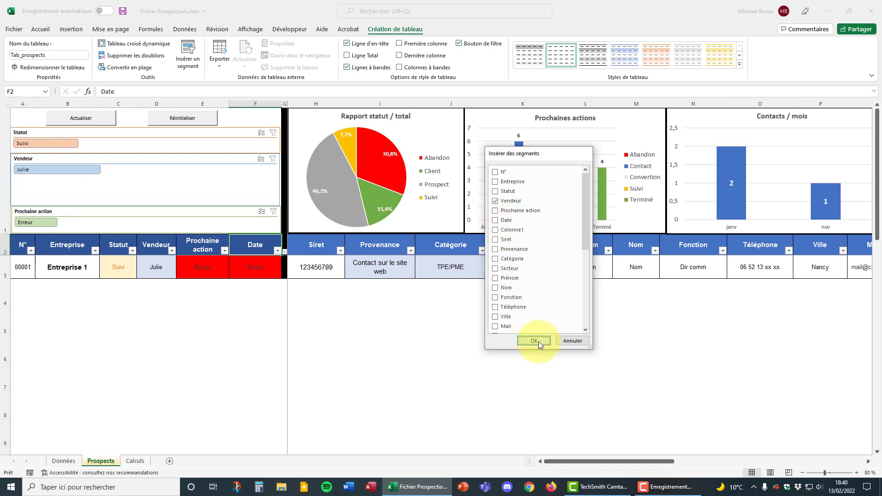
# - Move the new Vendeur slicer away from the existing slicers, over the Rapport statut / total pie chart
pyautogui.moveTo(140, 140); pyautogui.dragTo(174, 154)
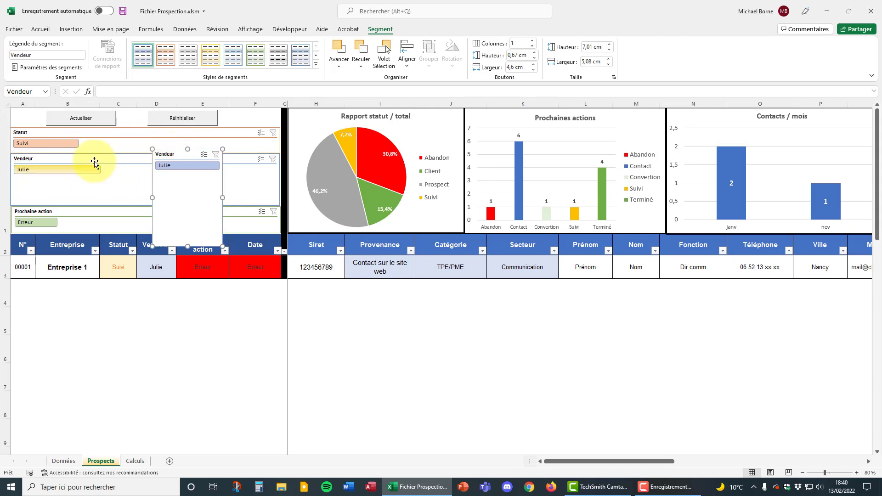
pyautogui.click(177, 166)
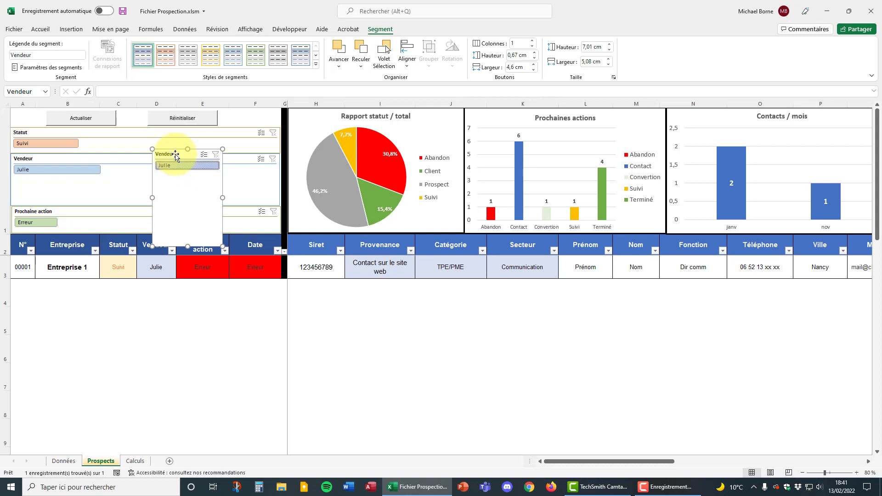
pyautogui.moveTo(175, 154); pyautogui.dragTo(324, 158)
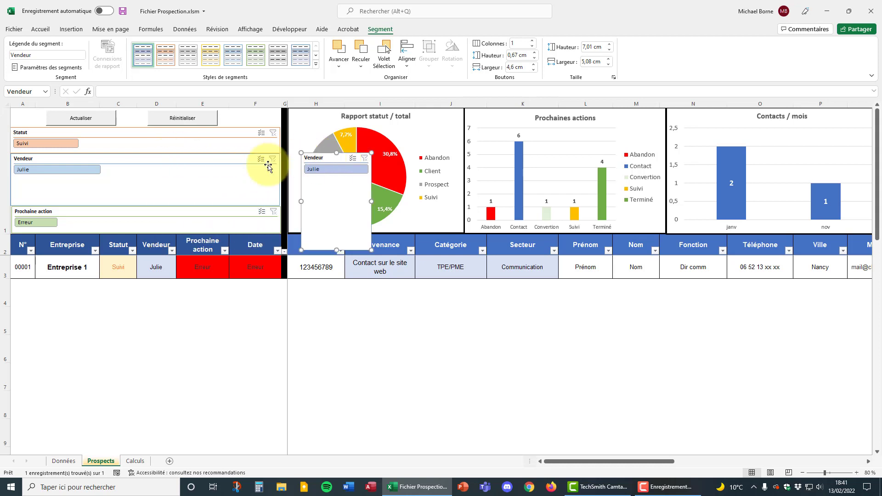
# - Fill the Entreprise 1 row down two rows and assign the third listed vendor to Entreprise 2 and the first listed one to Entreprise 3
pyautogui.click(5, 268)
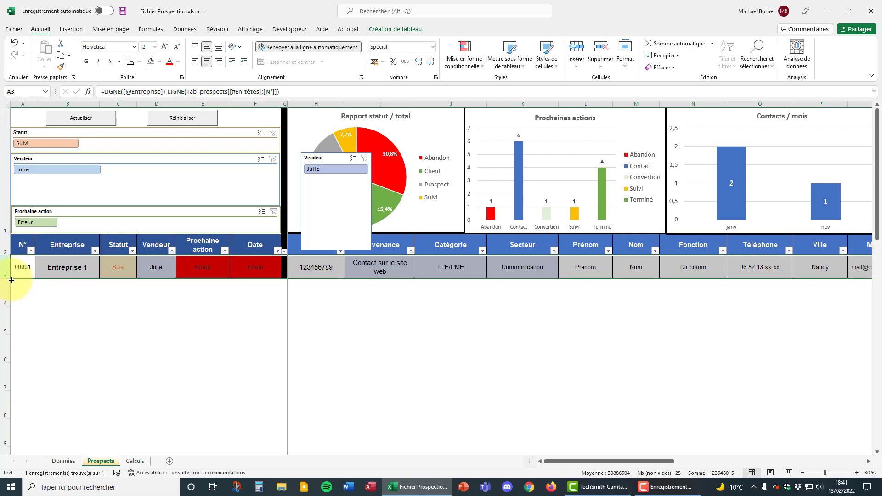
pyautogui.moveTo(12, 279); pyautogui.dragTo(9, 326)
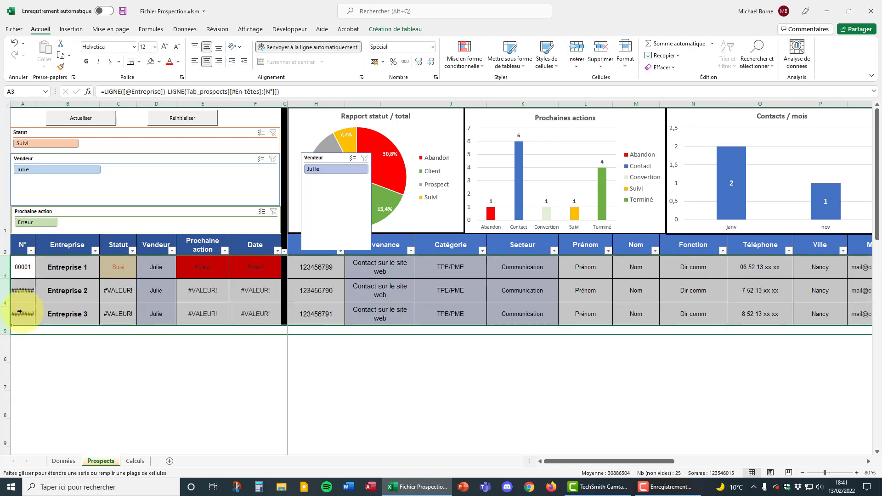
pyautogui.click(152, 289)
pyautogui.click(180, 297)
pyautogui.click(163, 310)
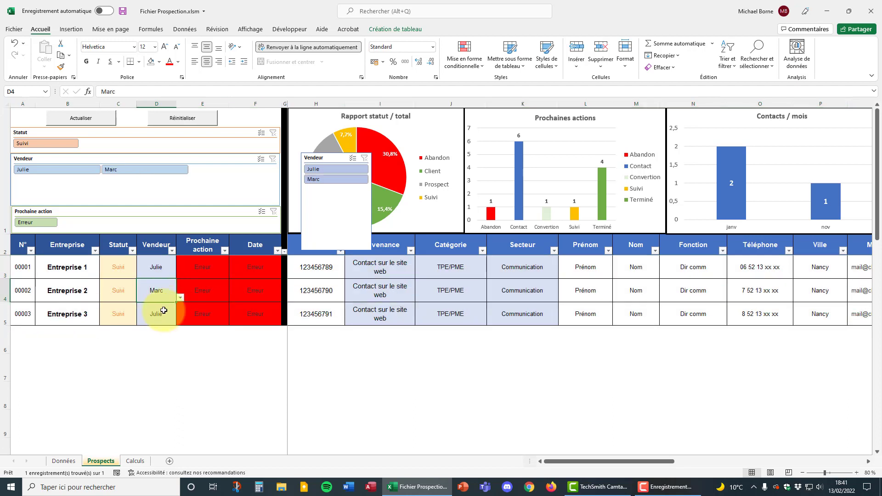
pyautogui.click(165, 311)
pyautogui.click(180, 321)
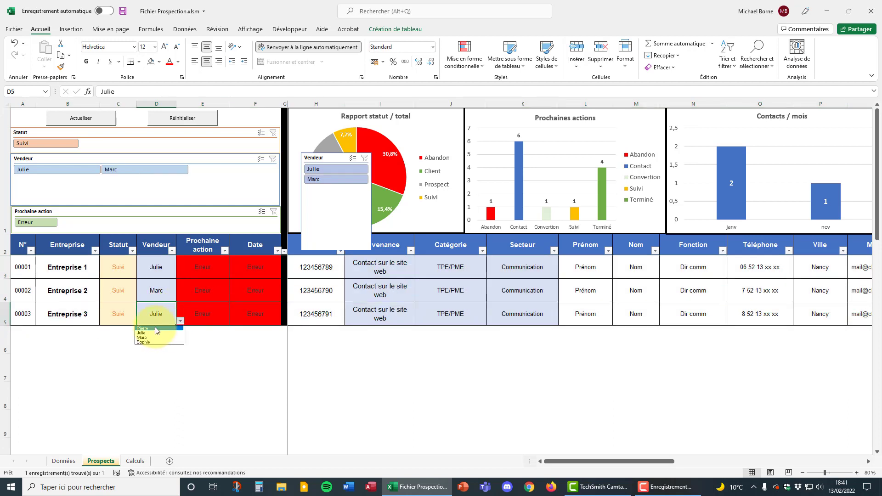
pyautogui.click(157, 329)
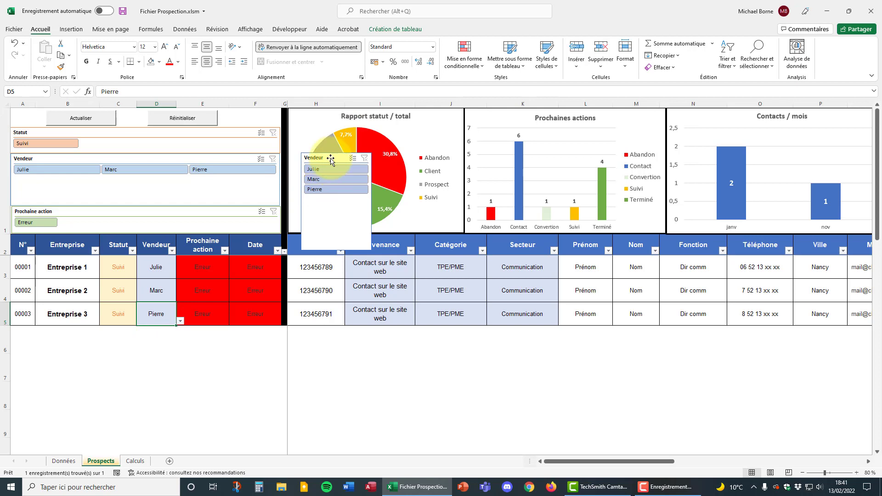
# - Move the new Vendeur slicer slightly lower on the pie chart and filter the table by each single vendor in turn
pyautogui.moveTo(331, 158); pyautogui.dragTo(377, 175)
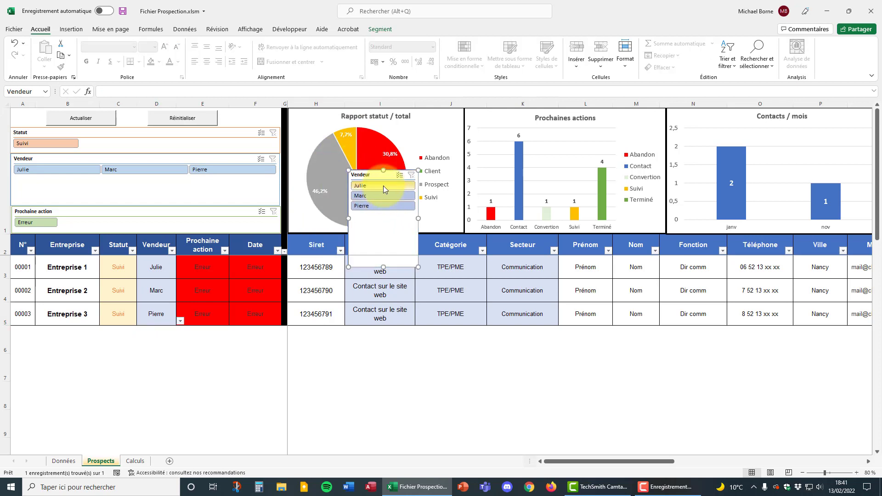
pyautogui.click(384, 195)
pyautogui.click(372, 206)
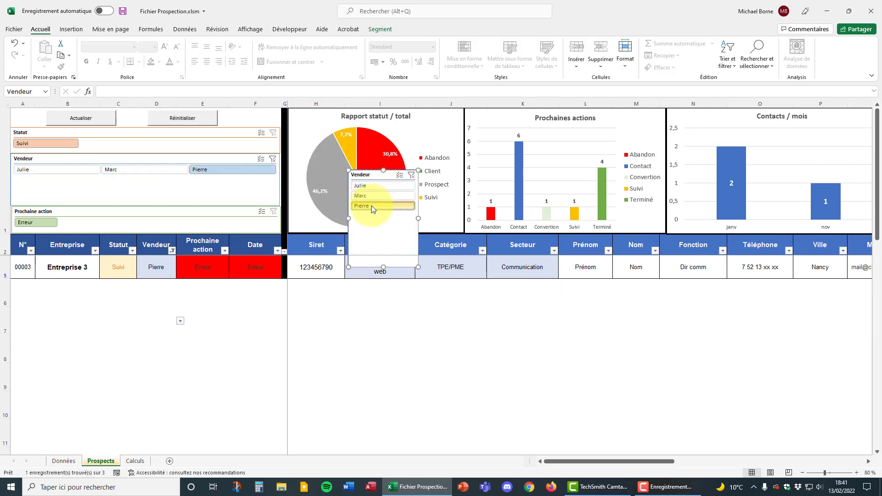
pyautogui.click(372, 187)
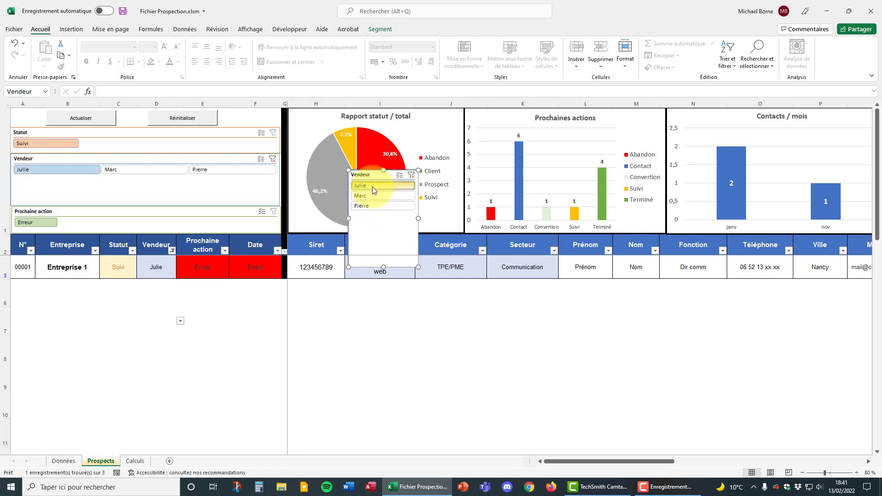
# - Turn on multiple selection in the new Vendeur slicer, add the other two vendors to the filter and clear it
pyautogui.click(399, 175)
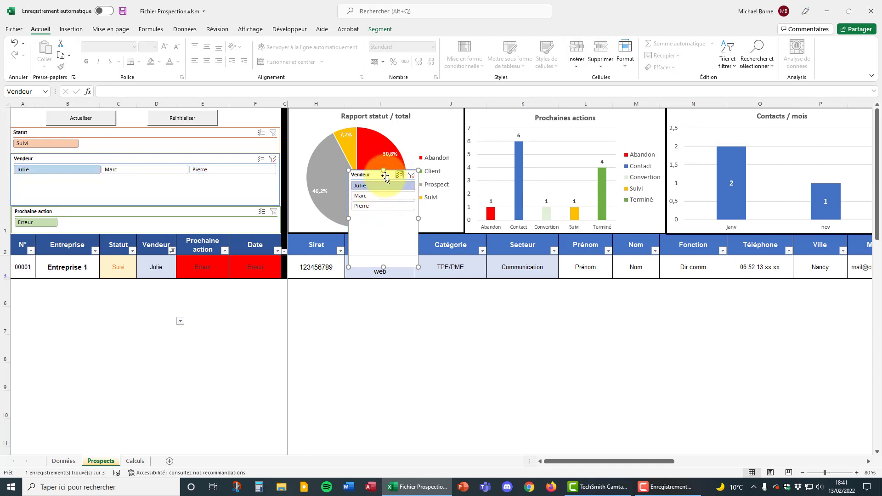
pyautogui.click(372, 196)
pyautogui.click(372, 206)
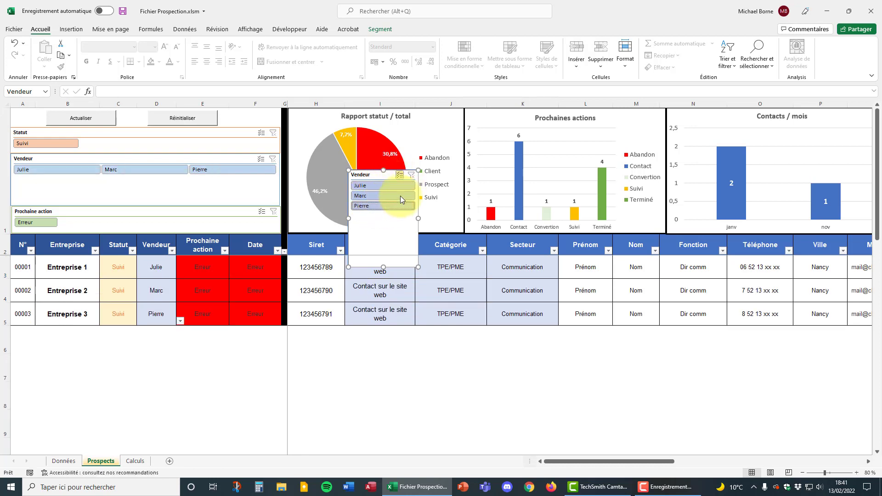
pyautogui.click(413, 176)
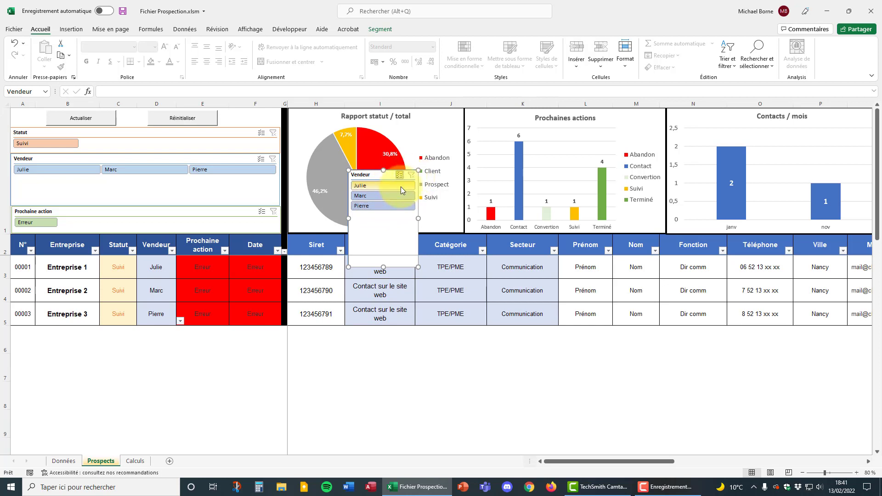
# - Toggle vendors in the multiple-selection slicer, exclude the first vendor from the table and clear the filter
pyautogui.click(396, 187)
pyautogui.click(395, 195)
pyautogui.click(391, 206)
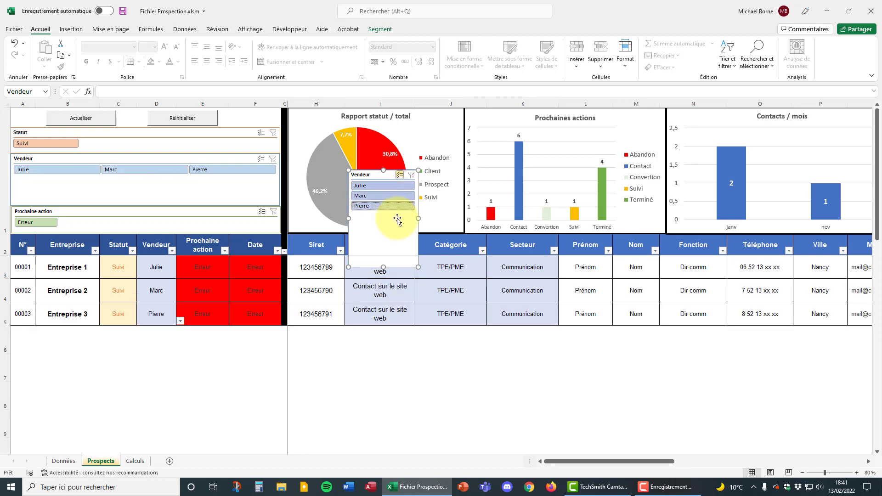
pyautogui.click(388, 186)
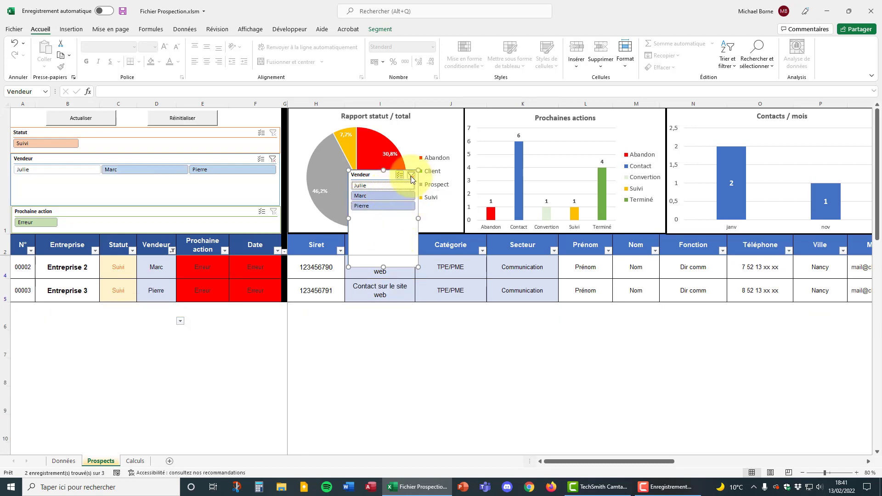
pyautogui.click(411, 177)
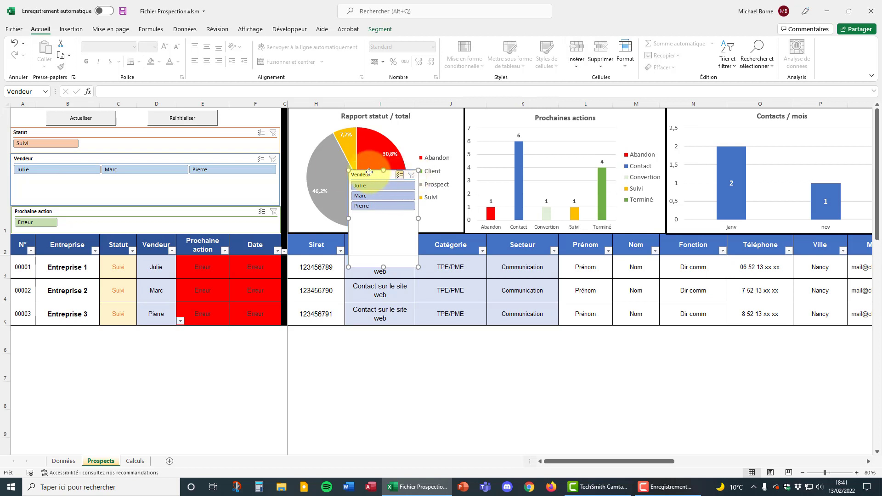
# - Move the new Vendeur slicer over the existing one, set it to 3 columns and resize it to about 10.08 by 2.26 cm
pyautogui.moveTo(373, 175); pyautogui.dragTo(241, 161)
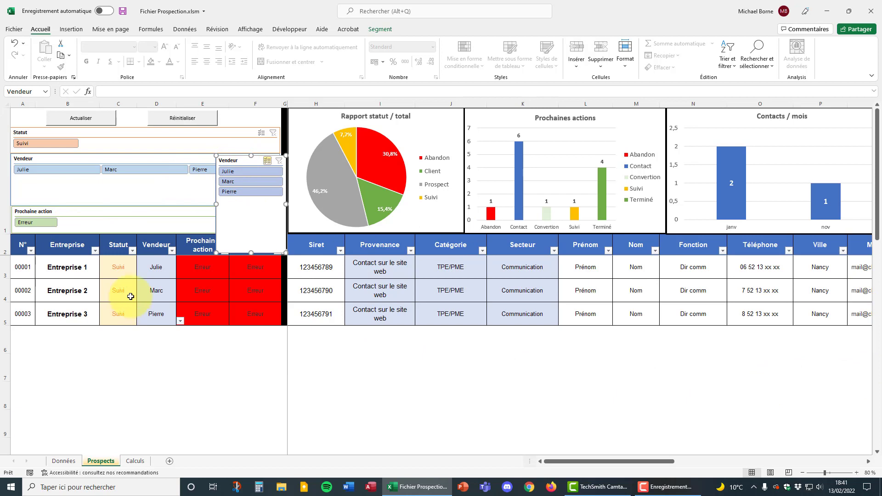
pyautogui.click(367, 30)
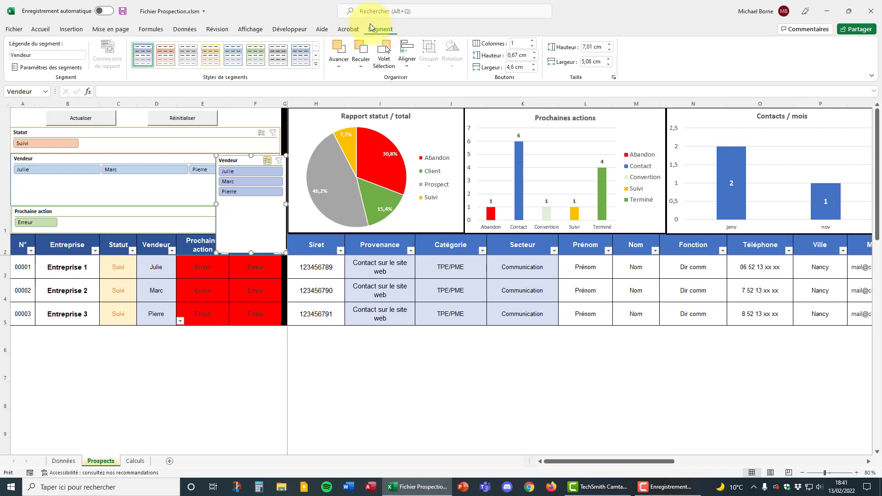
pyautogui.click(533, 41)
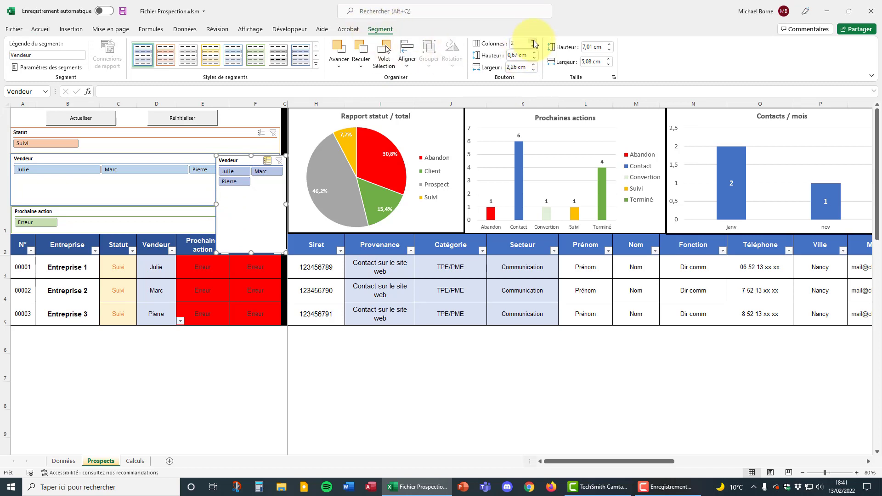
pyautogui.click(534, 41)
pyautogui.moveTo(285, 204); pyautogui.dragTo(356, 203)
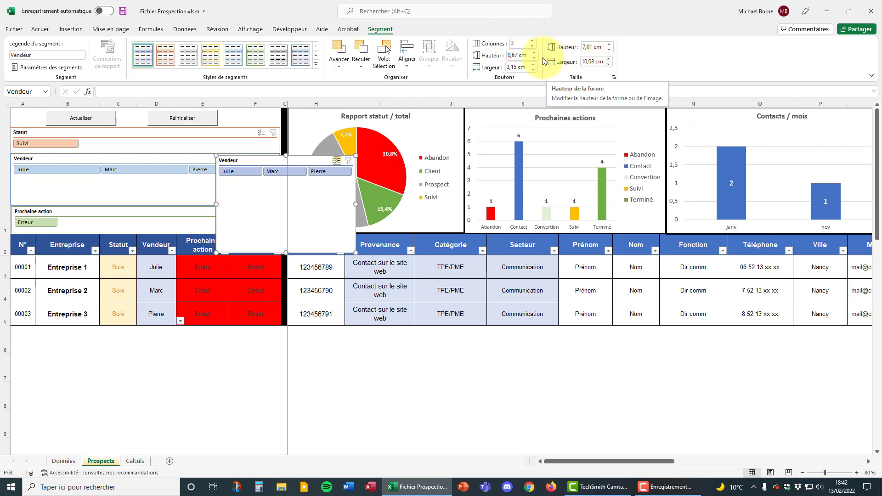
pyautogui.moveTo(286, 253); pyautogui.dragTo(289, 186)
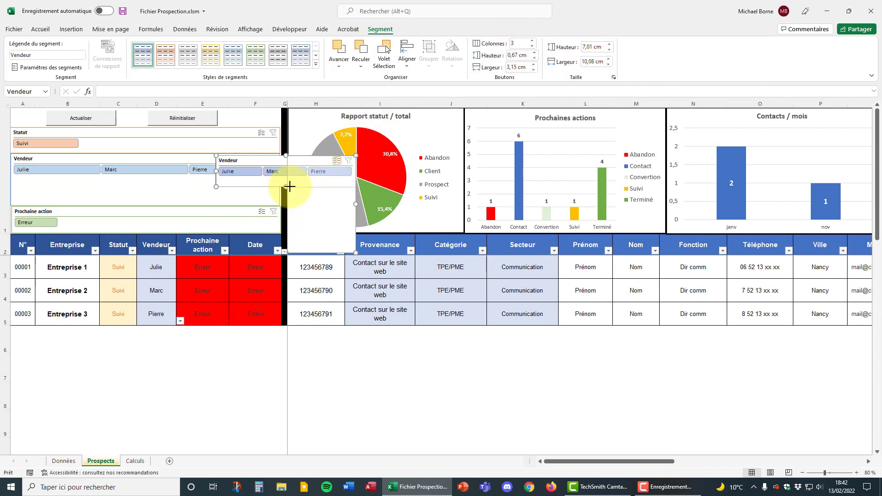
# - Apply the Jaune clair, Style de segment clair 4 style to the new Vendeur slicer and delete that slicer
pyautogui.click(215, 60)
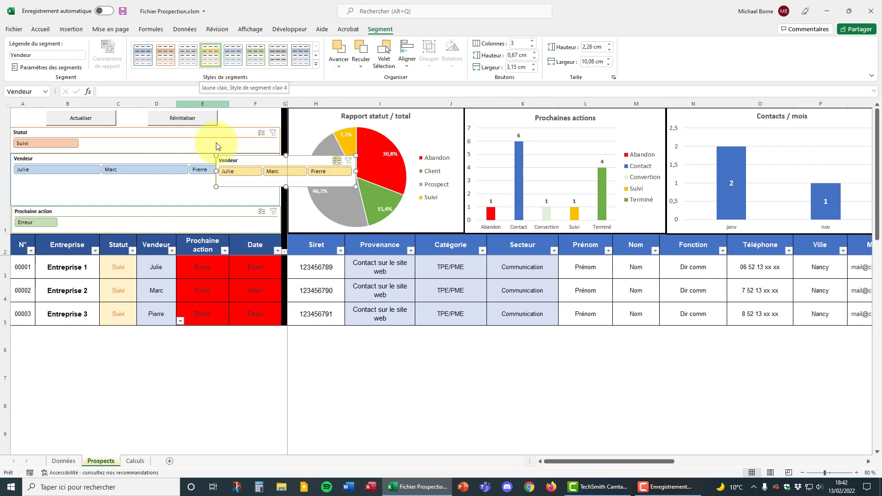
pyautogui.moveTo(279, 161); pyautogui.dragTo(244, 171)
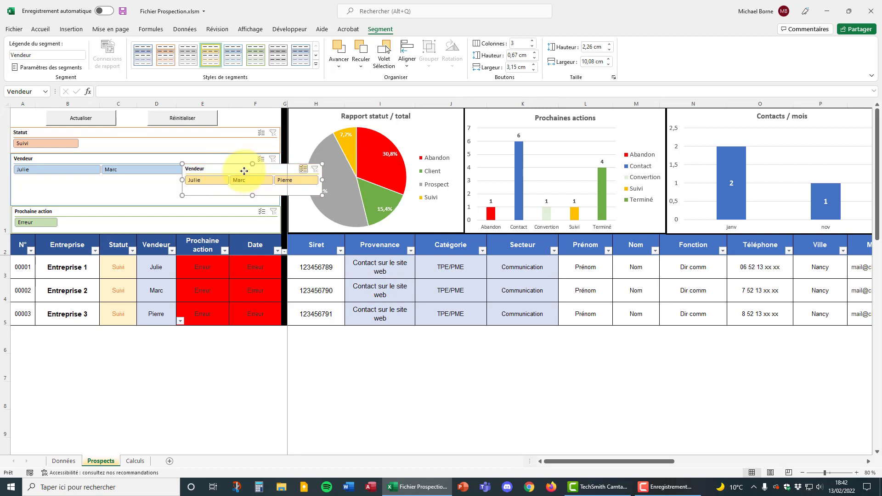
pyautogui.press('Delete')
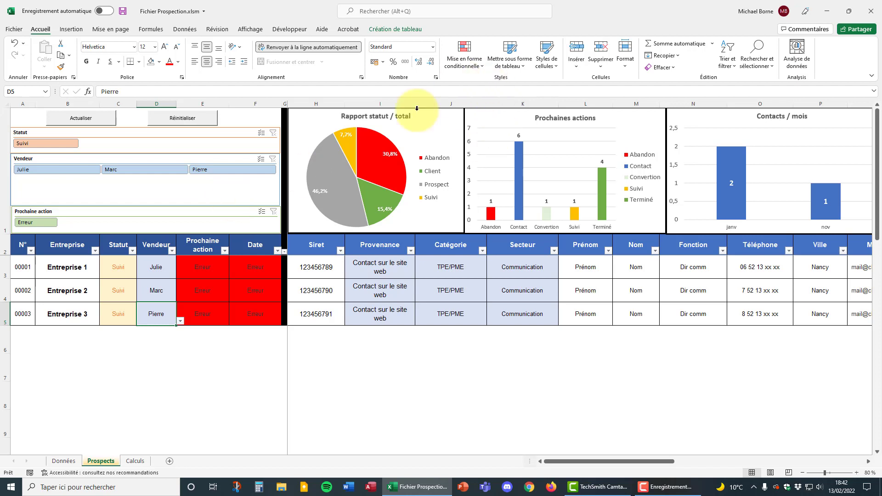
# - On the Calculs sheet, check which source table feeds the Rapport statut / Total pivot table, leaving the source as it is
pyautogui.click(453, 133)
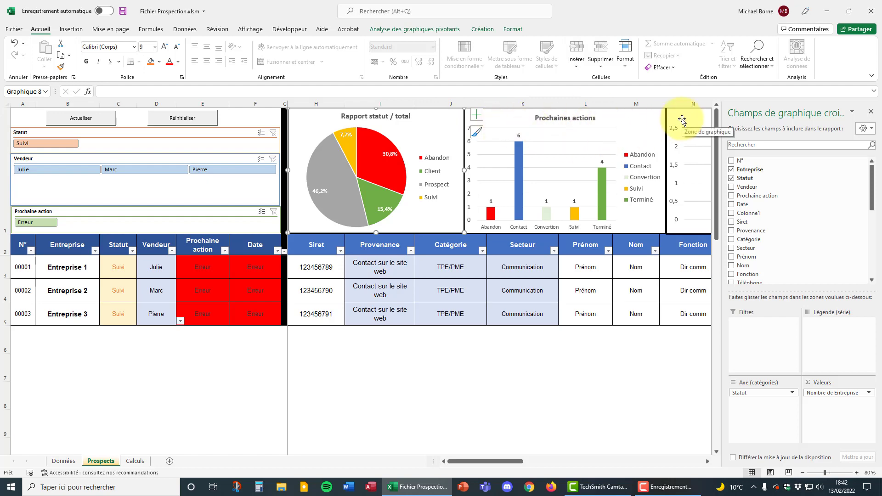
pyautogui.click(135, 461)
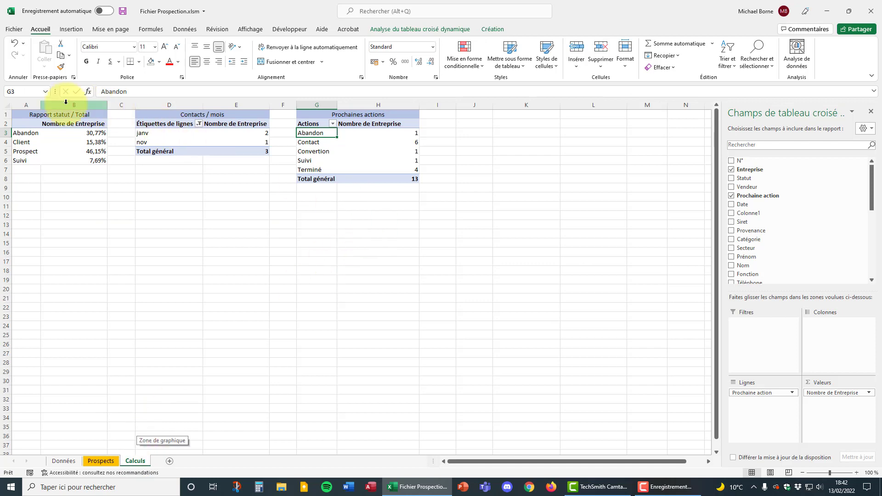
pyautogui.click(58, 133)
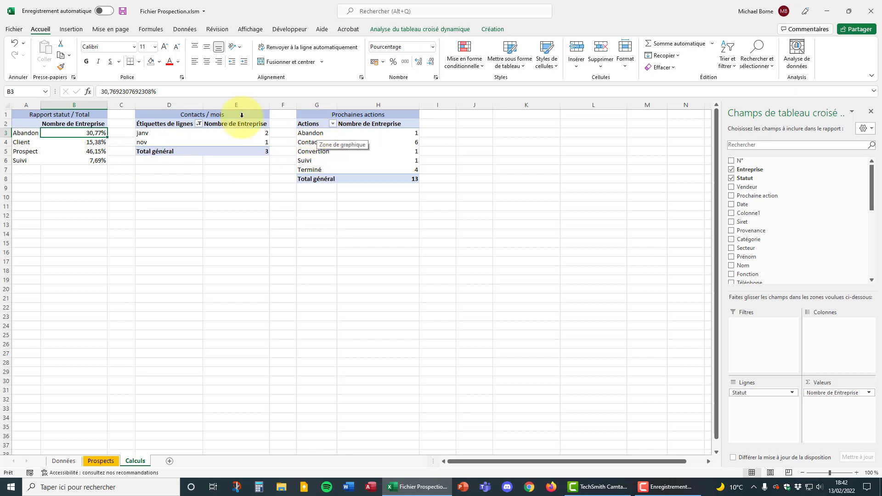
pyautogui.click(418, 31)
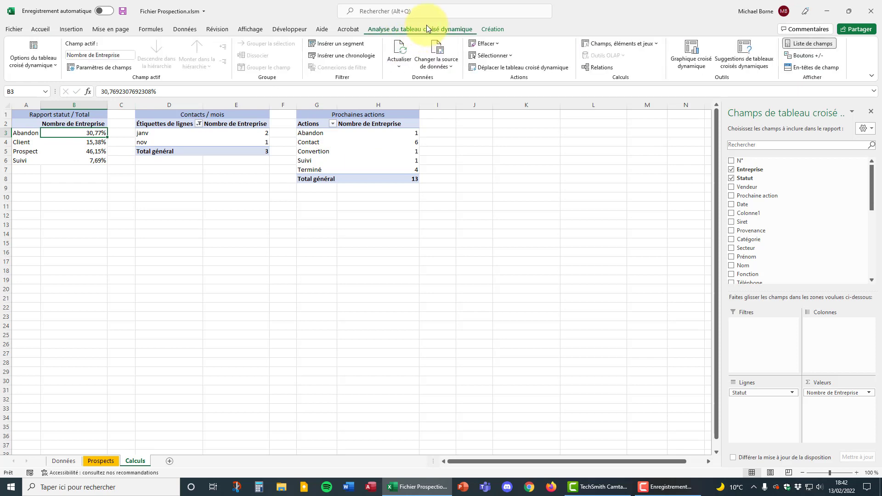
pyautogui.click(445, 65)
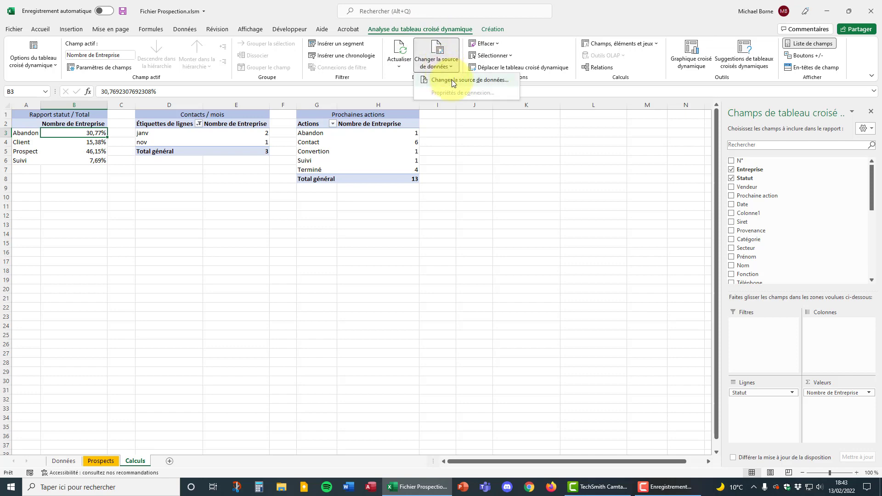
pyautogui.click(451, 79)
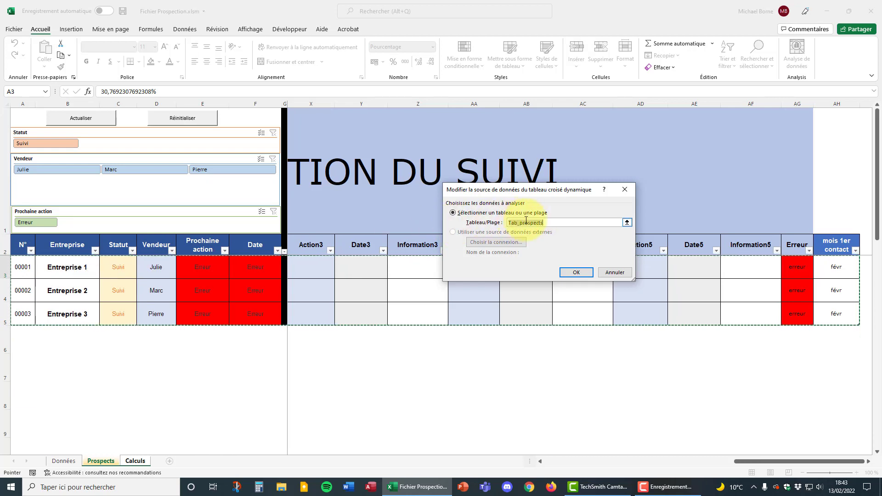
pyautogui.click(614, 274)
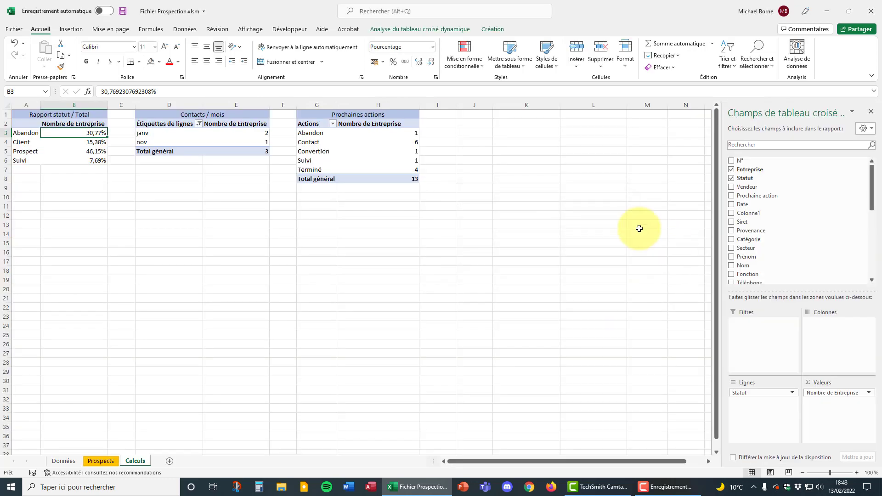
# - Try to insert a pivot table from a table or range at cell B11 of Calculs, starting its source with =tab
pyautogui.click(96, 207)
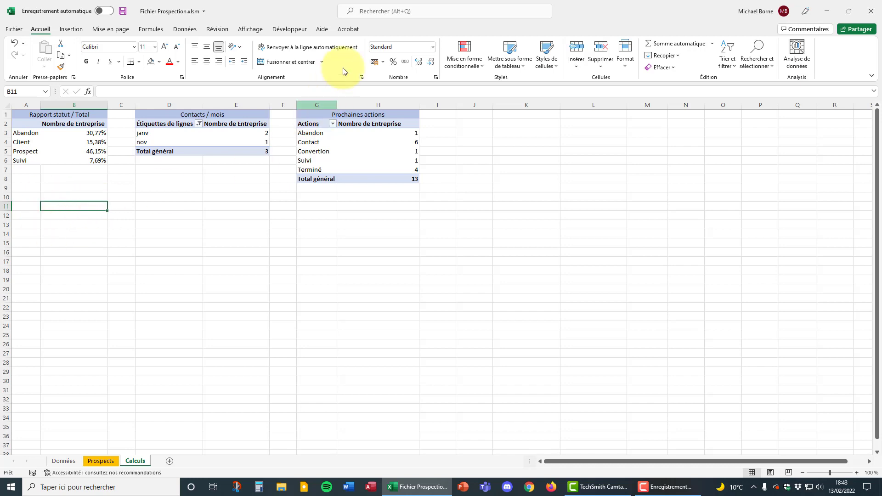
pyautogui.click(79, 30)
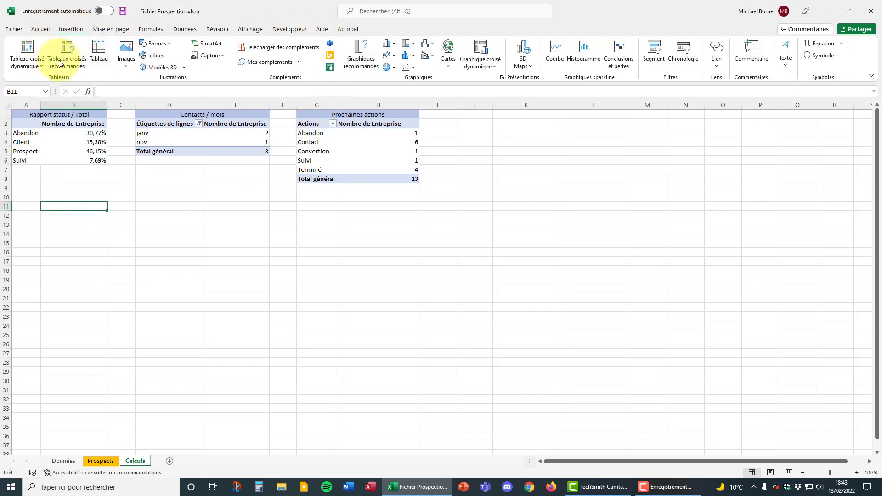
pyautogui.click(29, 66)
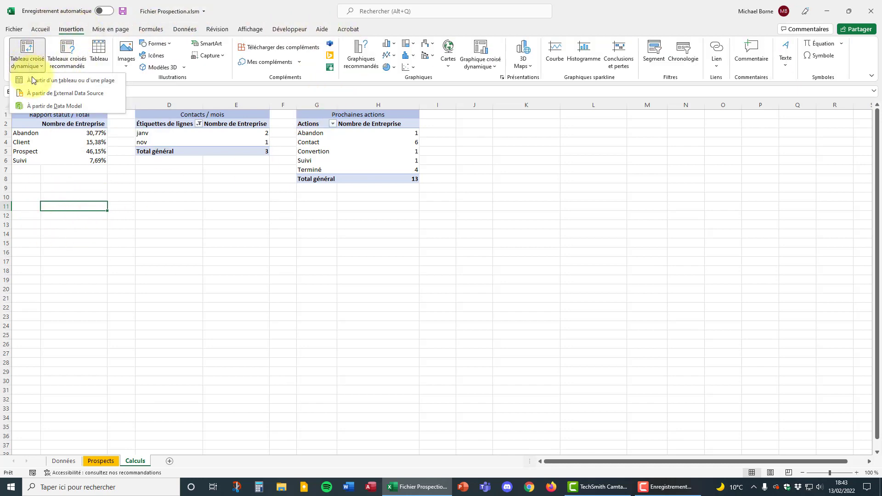
pyautogui.click(49, 83)
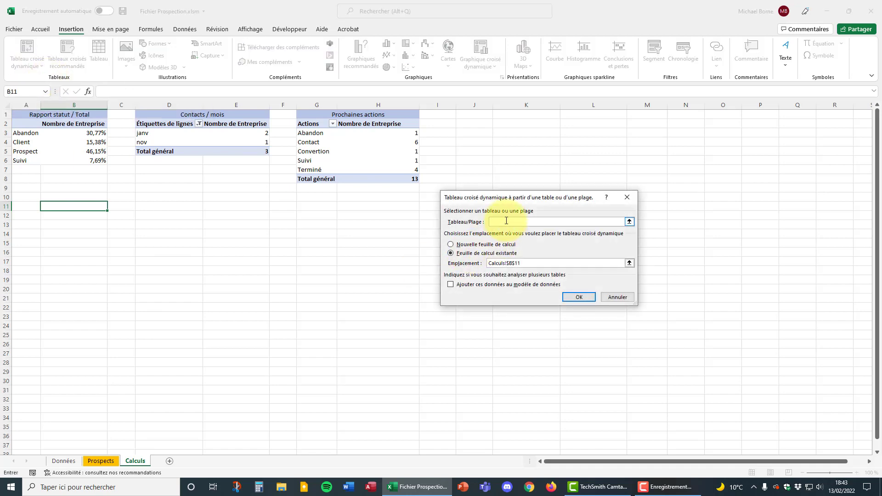
pyautogui.write('=tabl')
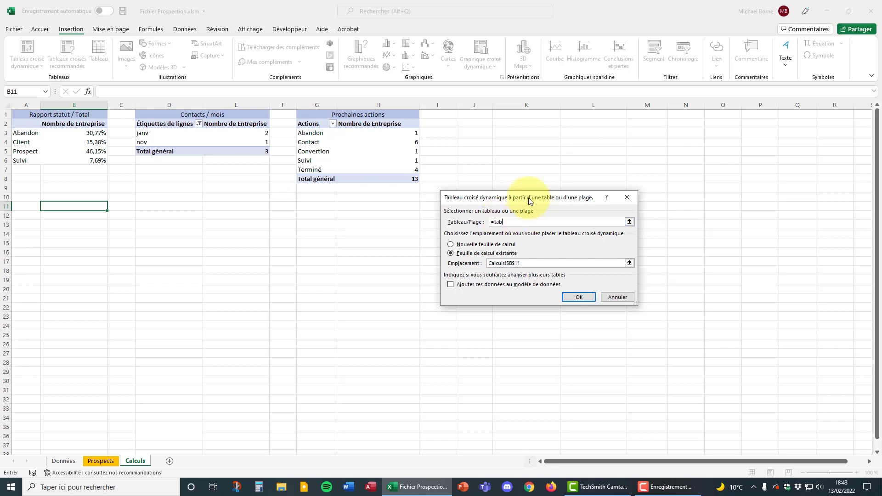
pyautogui.click(630, 199)
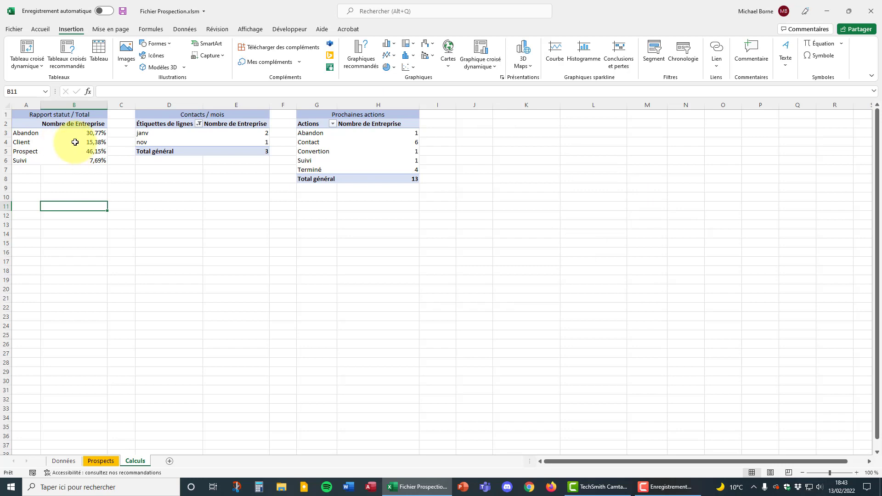
# - Examine the Rapport statut / Total pivot table's field list and the summary and display settings of its Nombre de Entreprise values
pyautogui.click(74, 142)
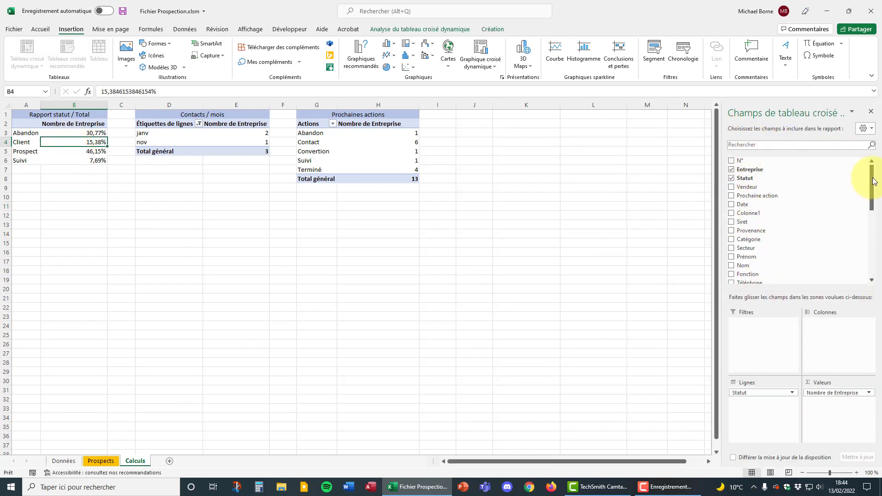
pyautogui.scroll(-2, 874, 187)
pyautogui.moveTo(874, 187)
pyautogui.mouseDown()
pyautogui.moveTo(872, 220)
pyautogui.moveTo(872, 173)
pyautogui.mouseUp()
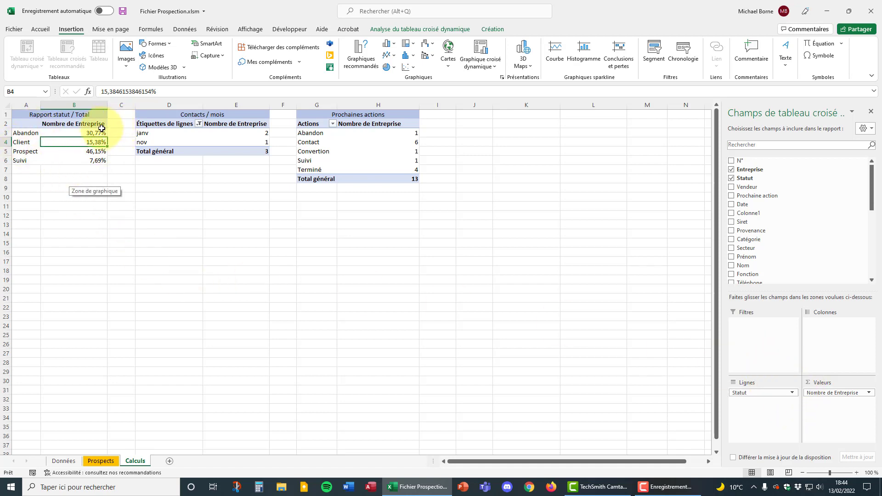
pyautogui.click(76, 136)
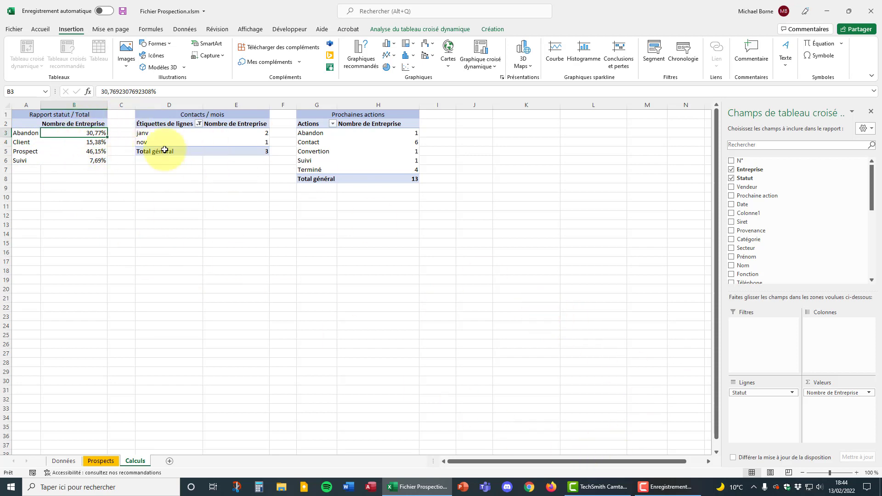
pyautogui.click(869, 393)
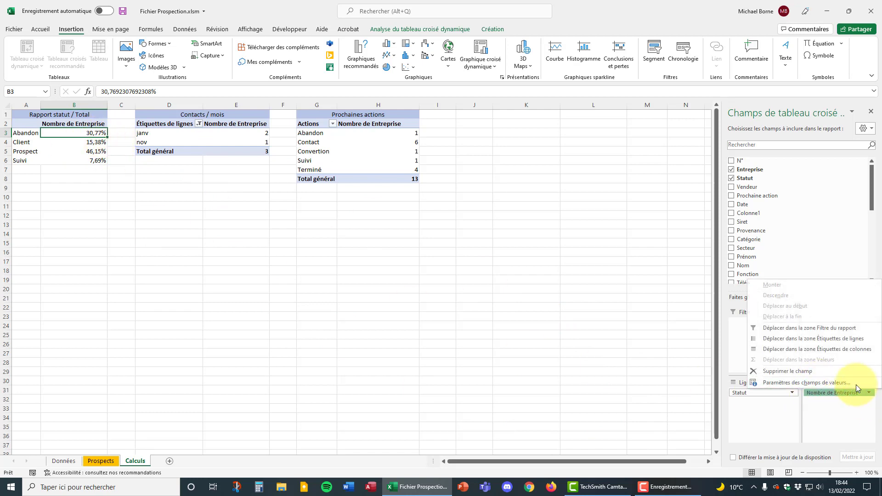
pyautogui.click(788, 382)
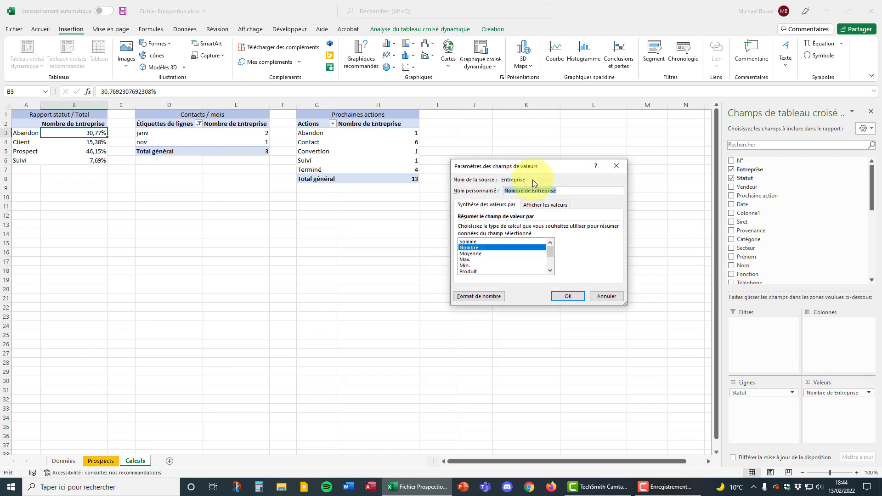
pyautogui.click(542, 206)
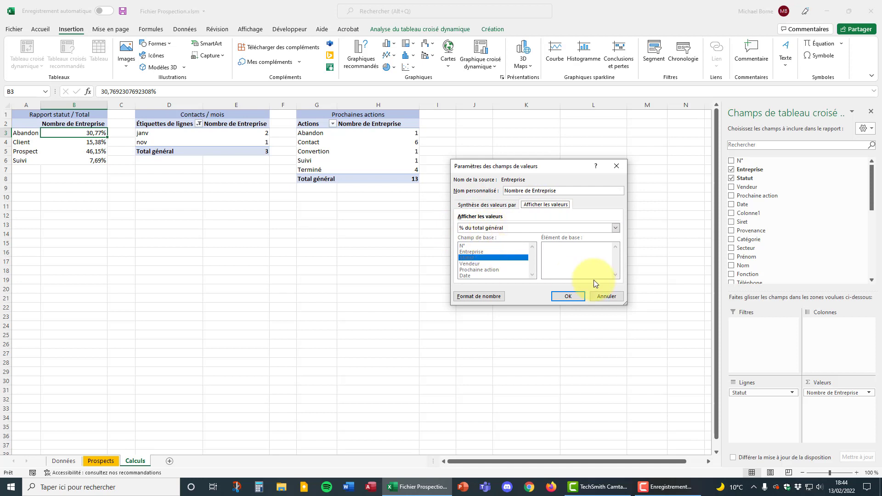
pyautogui.click(606, 296)
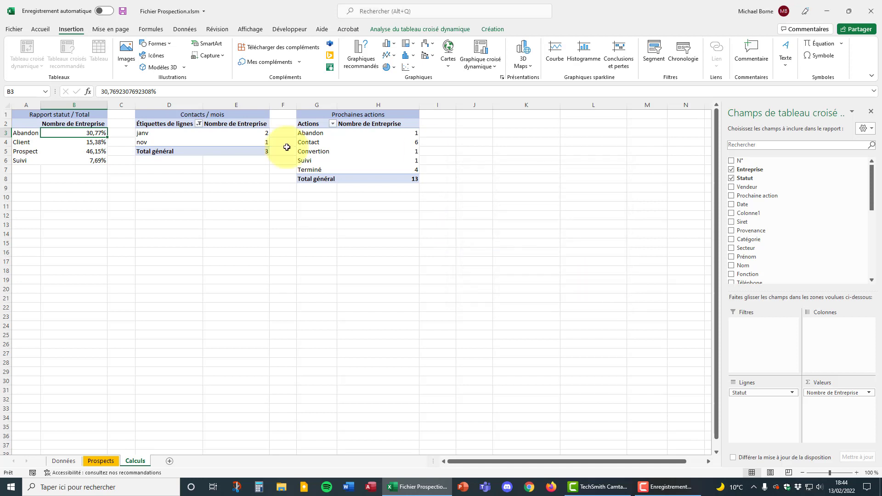
# - Inspect the row and value fields of the Contacts / mois and Prochaines actions pivot tables
pyautogui.click(166, 133)
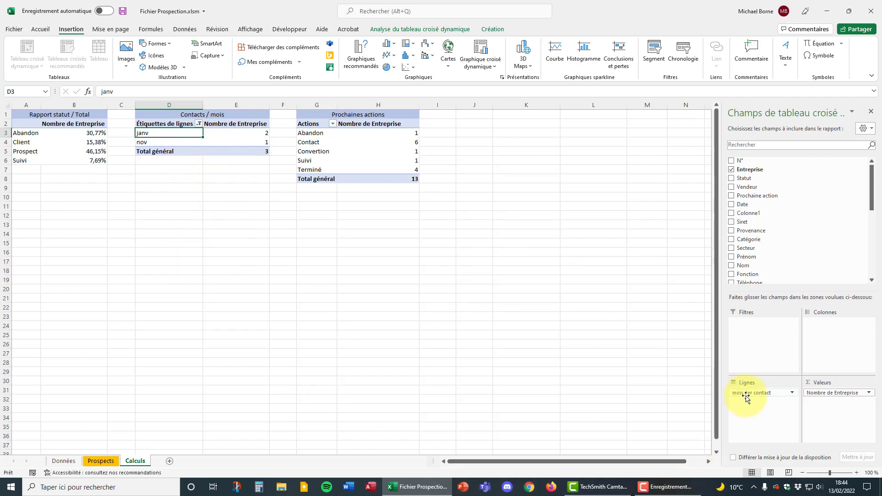
pyautogui.moveTo(746, 398); pyautogui.dragTo(167, 195)
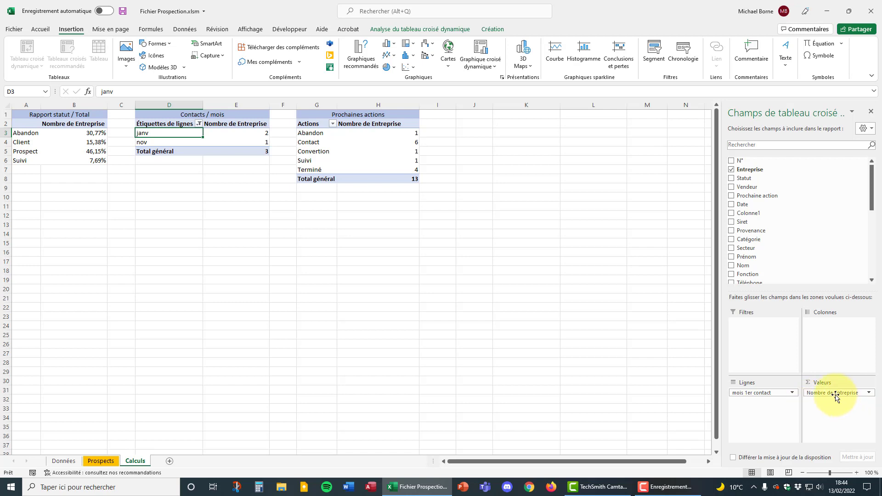
pyautogui.click(312, 134)
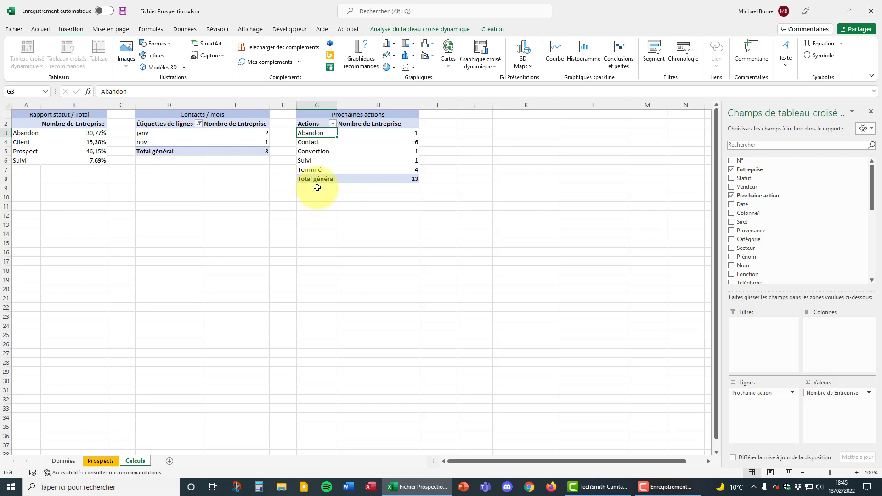
# - Insert a clustered column (Histogramme groupé) pivot chart from the Prochaines actions pivot table
pyautogui.click(410, 30)
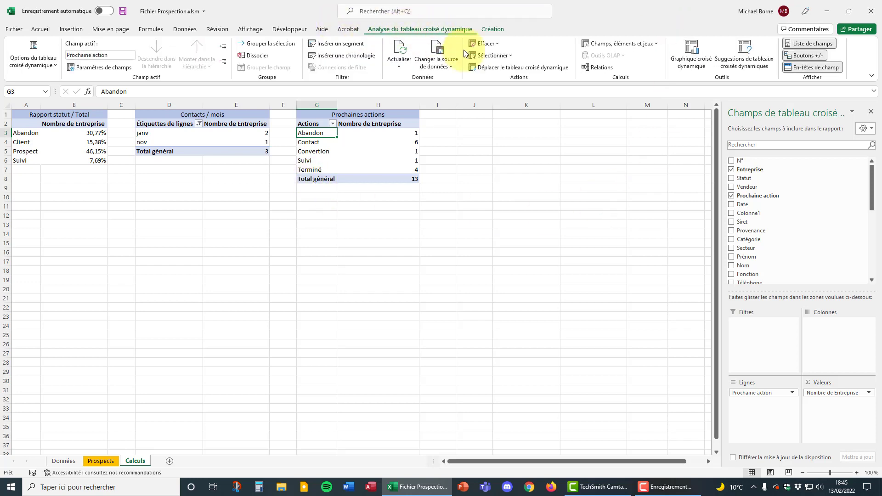
pyautogui.click(692, 66)
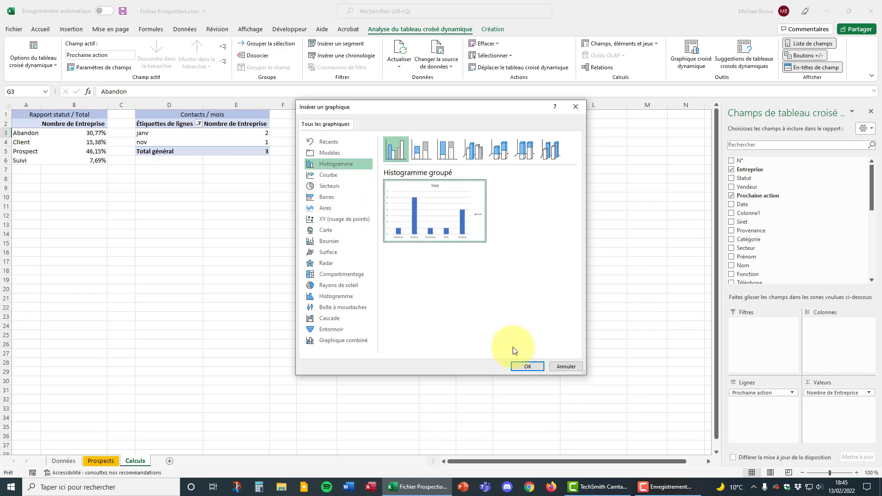
pyautogui.click(527, 366)
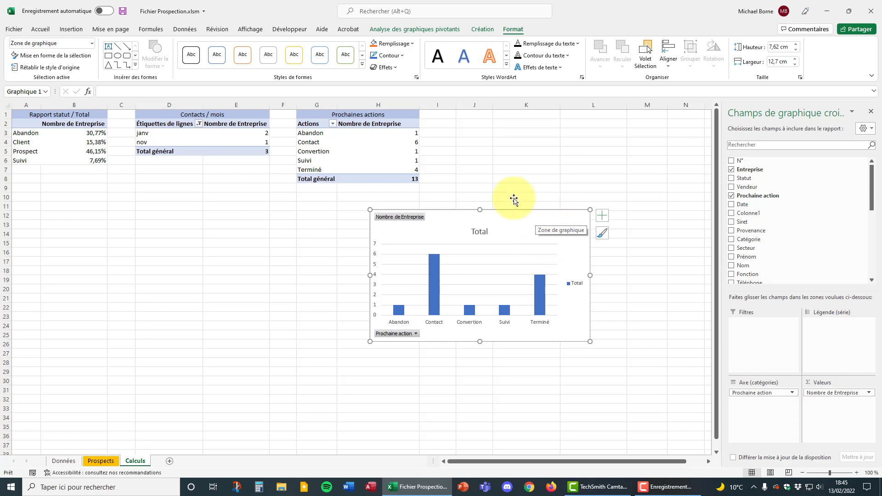
# - On the Prospects sheet, filter the table to the second and third vendors using the slicer's multiple selection, and reset the filters
pyautogui.click(101, 461)
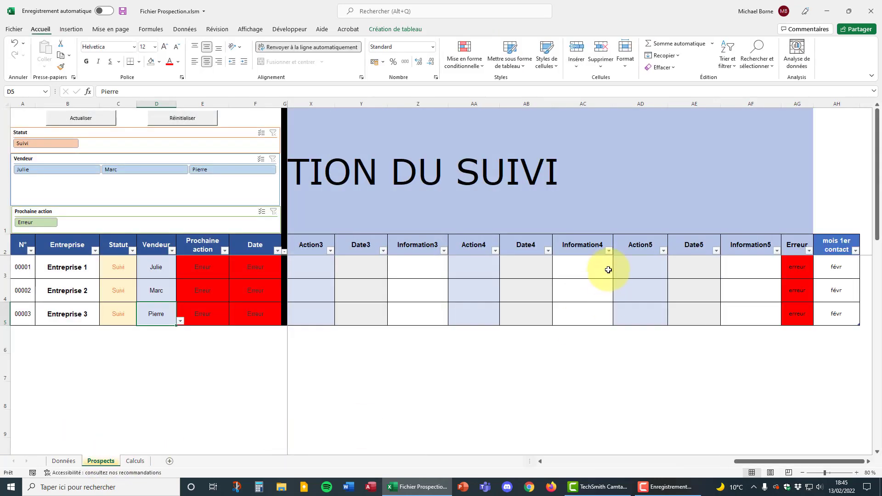
pyautogui.moveTo(743, 461); pyautogui.dragTo(551, 462)
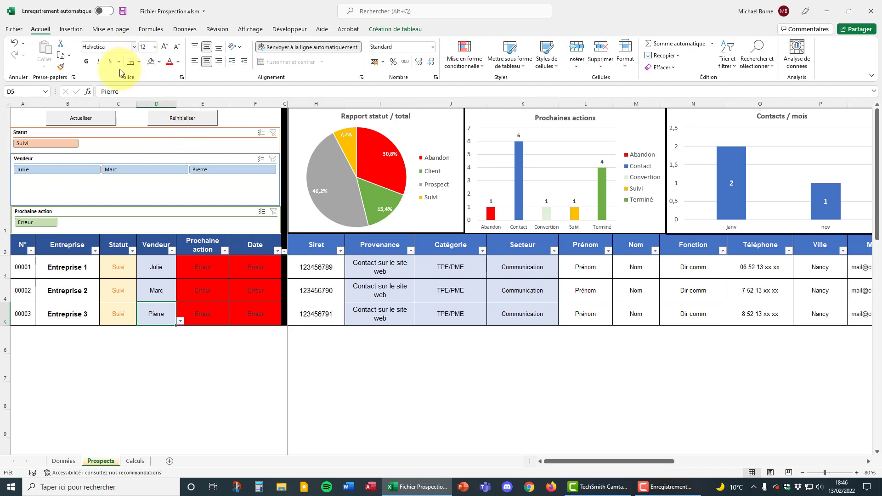
pyautogui.click(56, 169)
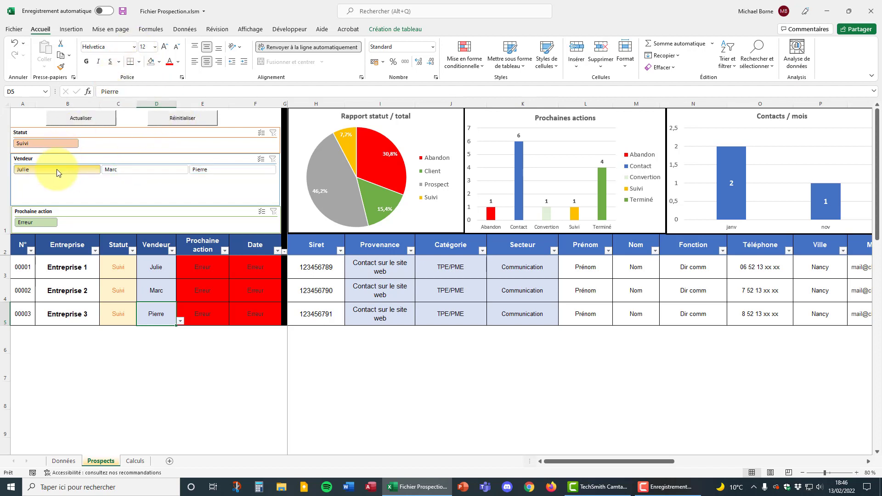
pyautogui.click(162, 170)
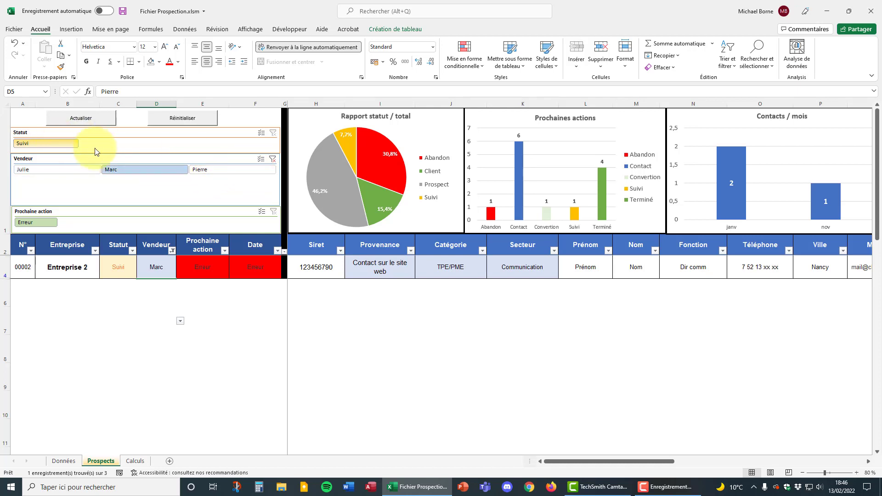
pyautogui.click(261, 160)
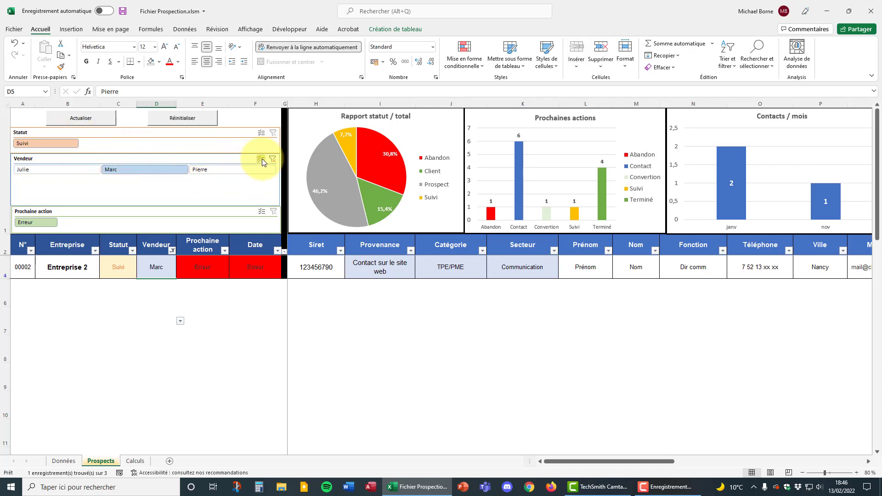
pyautogui.click(214, 169)
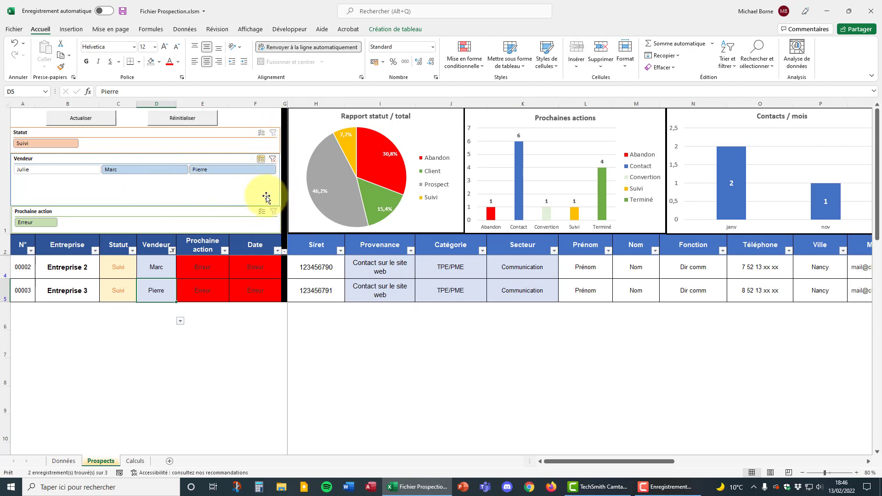
pyautogui.click(188, 123)
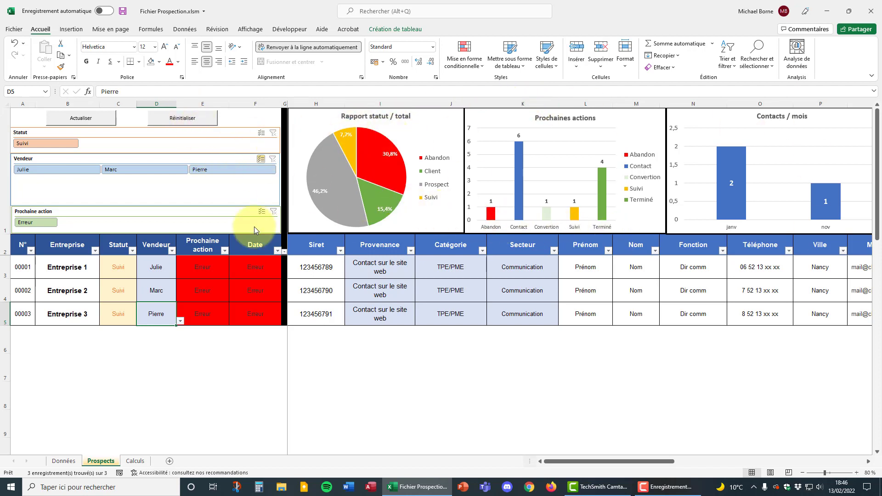
# - Return to the Calculs sheet and hide the pivot table field list
pyautogui.click(134, 462)
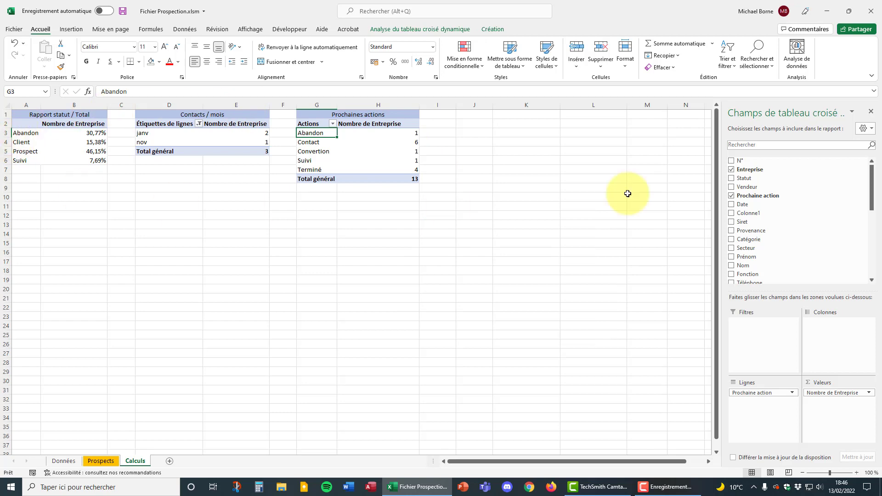
pyautogui.click(871, 113)
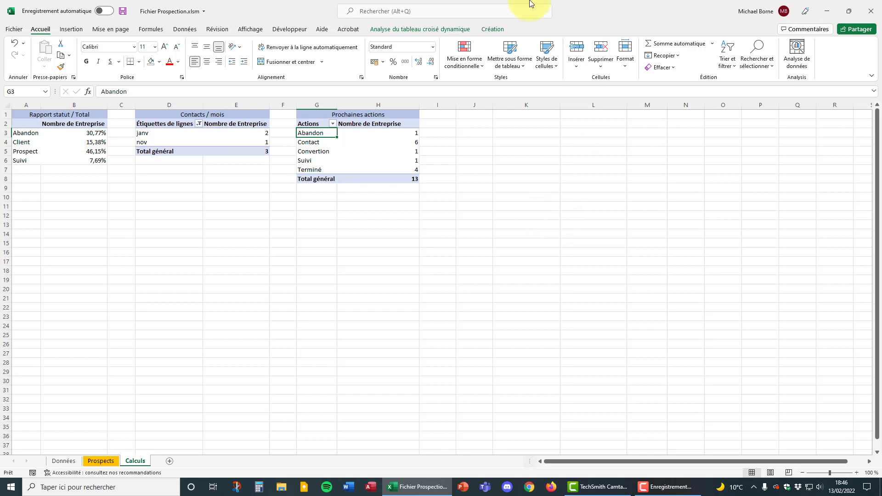
# - On the Prospects sheet, refresh the pivot tables and charts with the Actualiser macro
pyautogui.click(429, 29)
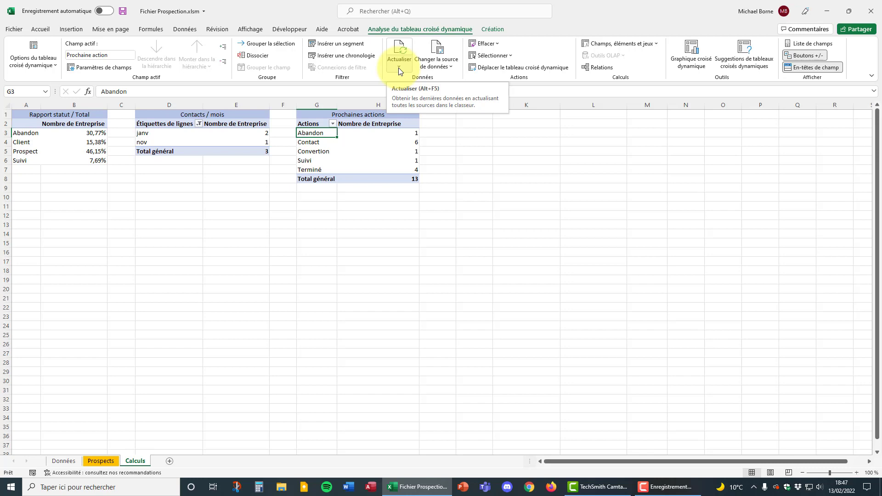
pyautogui.click(101, 462)
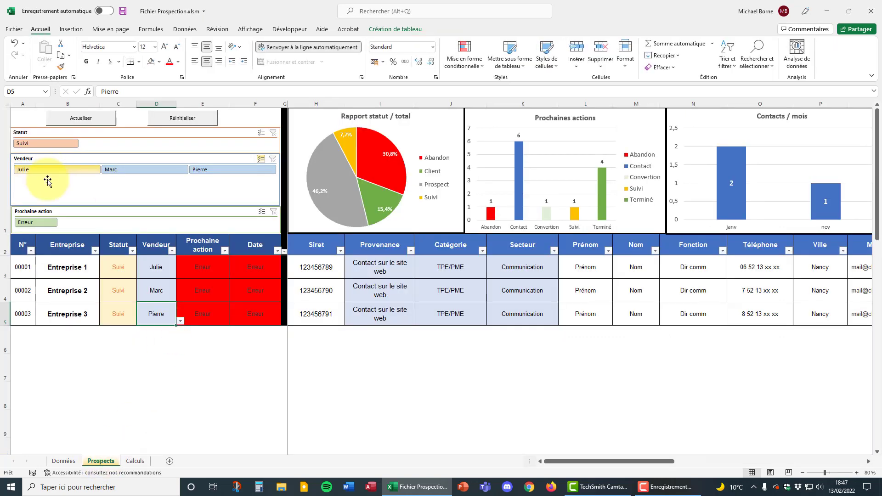
pyautogui.click(85, 122)
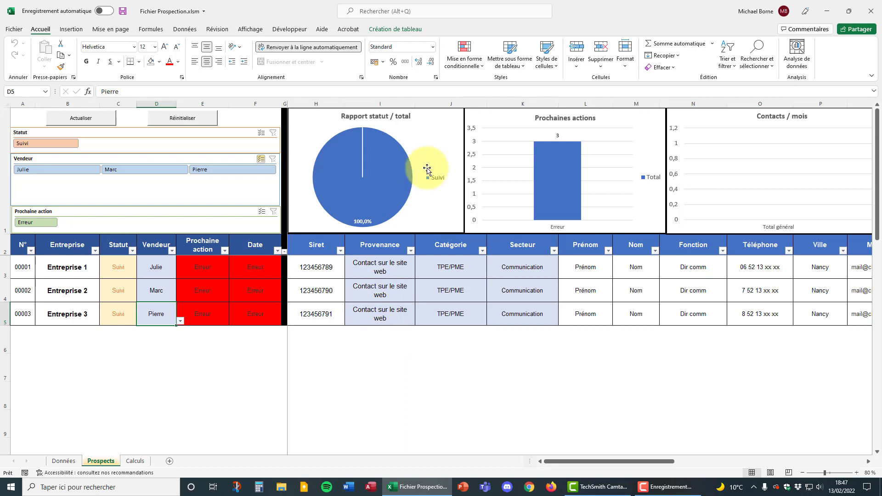
pyautogui.moveTo(342, 199)
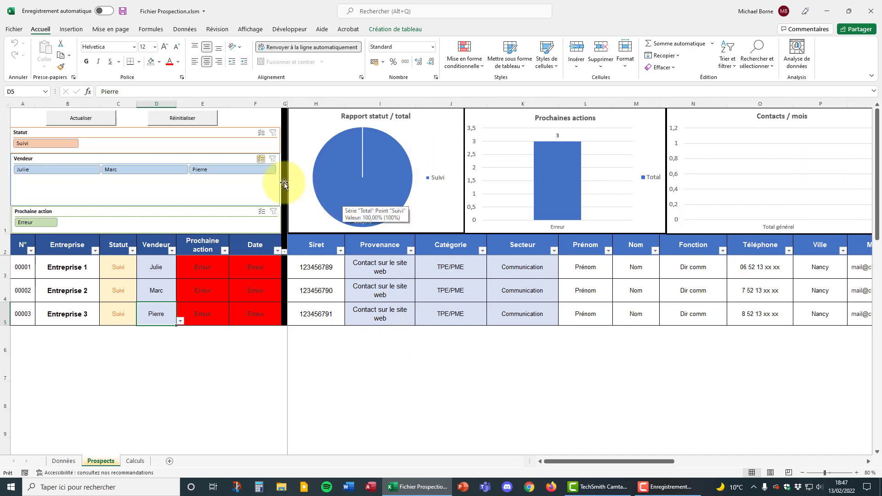
pyautogui.click(95, 127)
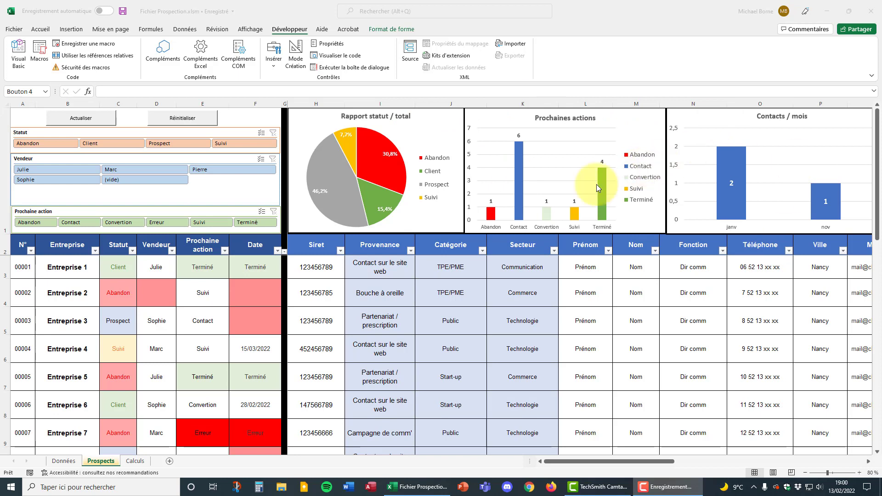
# - Filter the Prospects table to the Client status and its second vendor with the slicers, and run the Réinitialiser and Actualiser macros
pyautogui.click(50, 144)
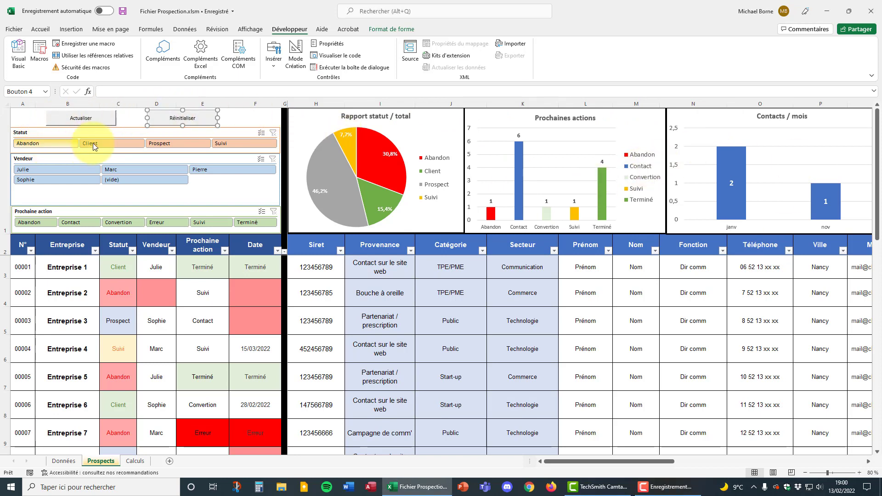
pyautogui.click(105, 143)
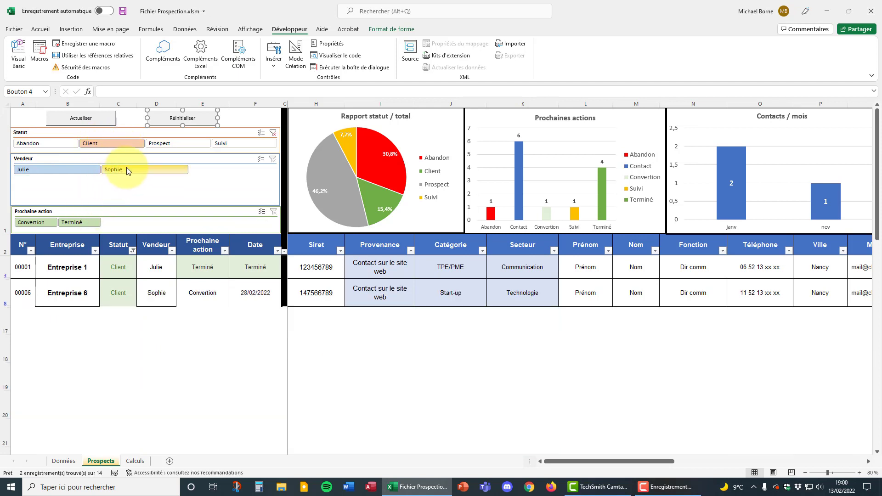
pyautogui.click(139, 170)
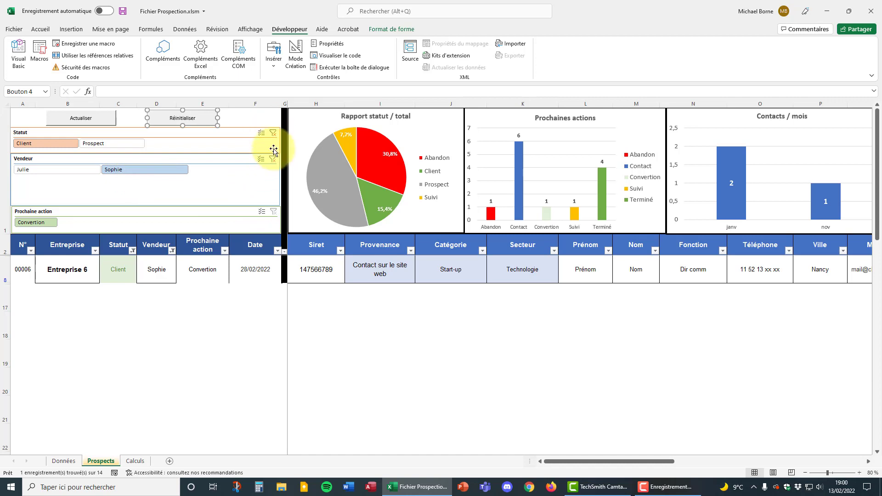
pyautogui.click(231, 121)
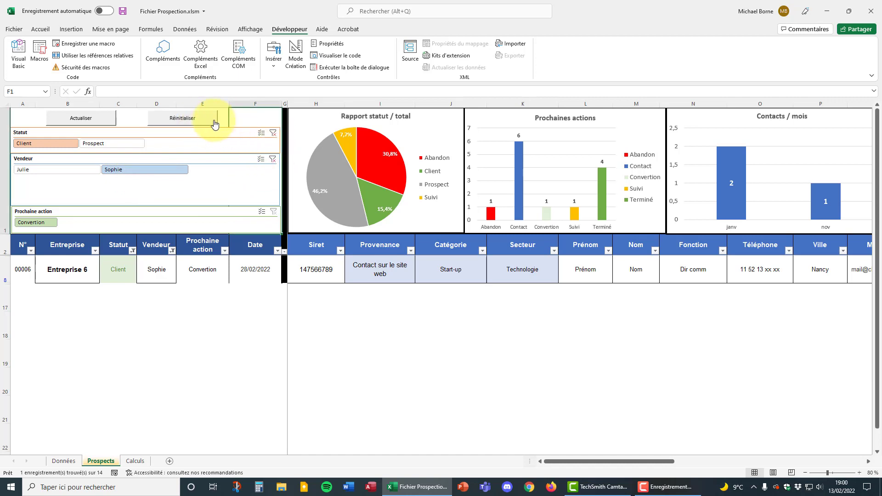
pyautogui.click(188, 121)
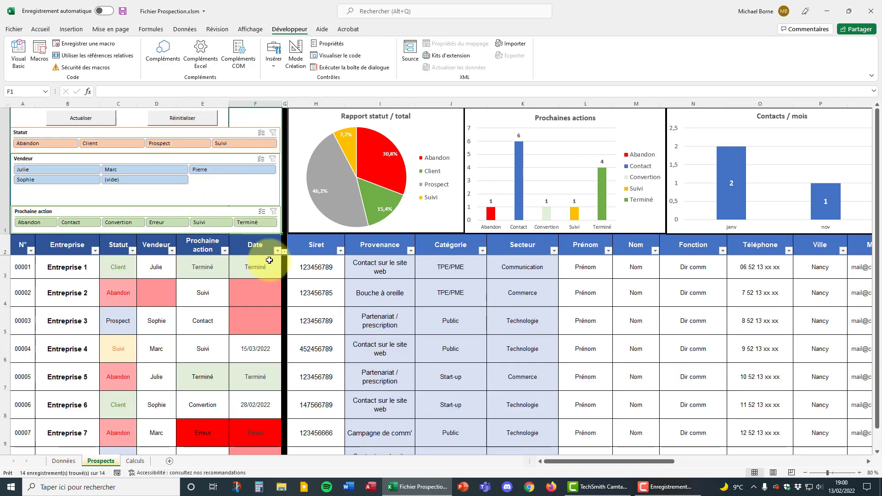
pyautogui.click(87, 121)
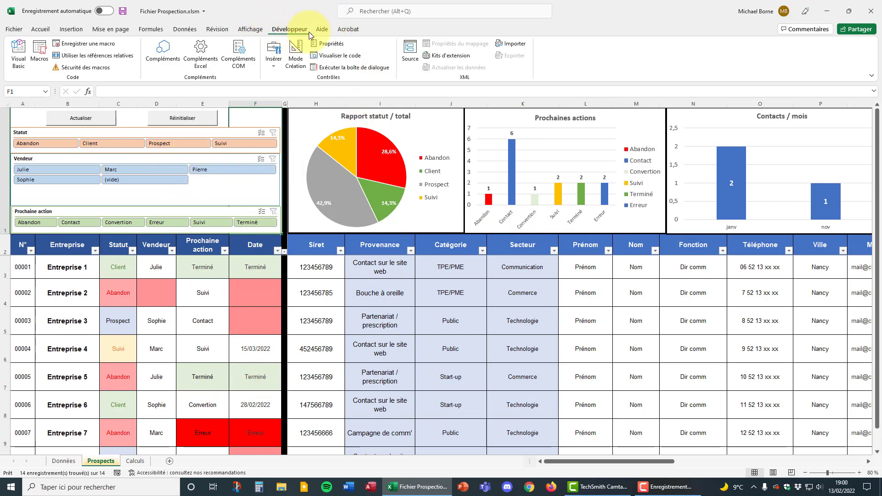
# - Check the Développeur entry in the ribbon customization options, and view the workbook's macro code in the Visual Basic editor
pyautogui.click(14, 29)
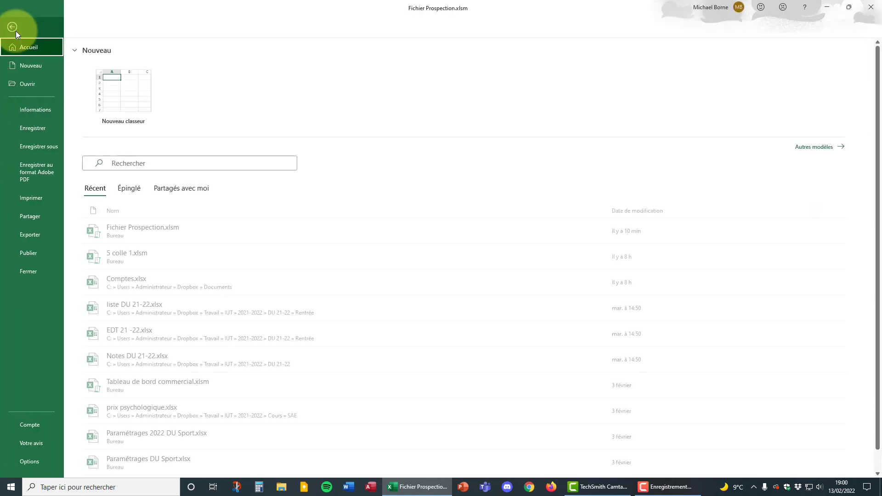
pyautogui.click(29, 462)
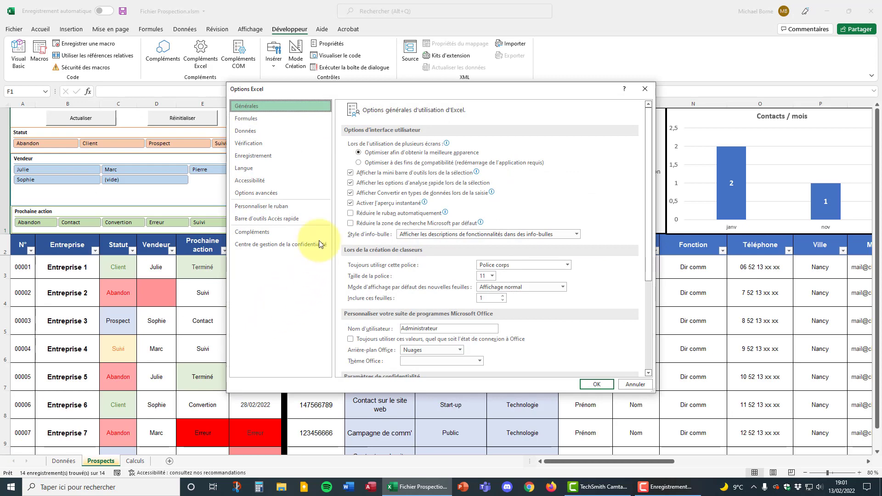
pyautogui.click(262, 206)
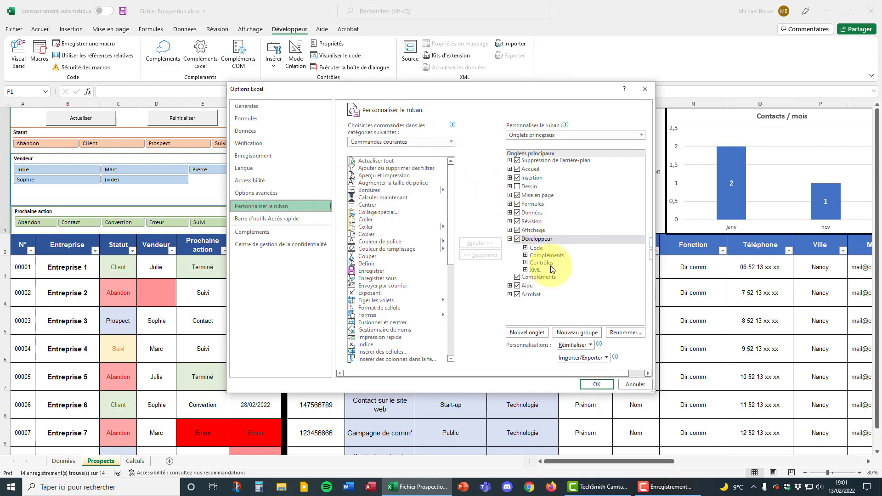
pyautogui.click(636, 385)
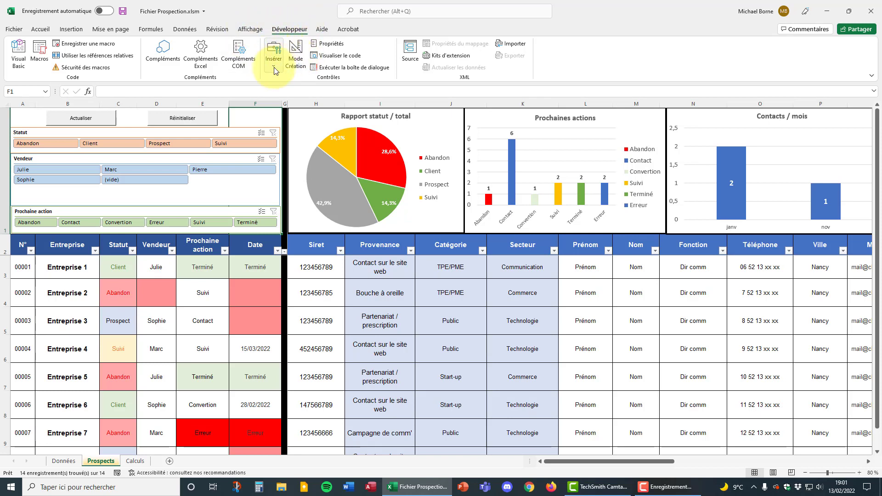
pyautogui.click(18, 60)
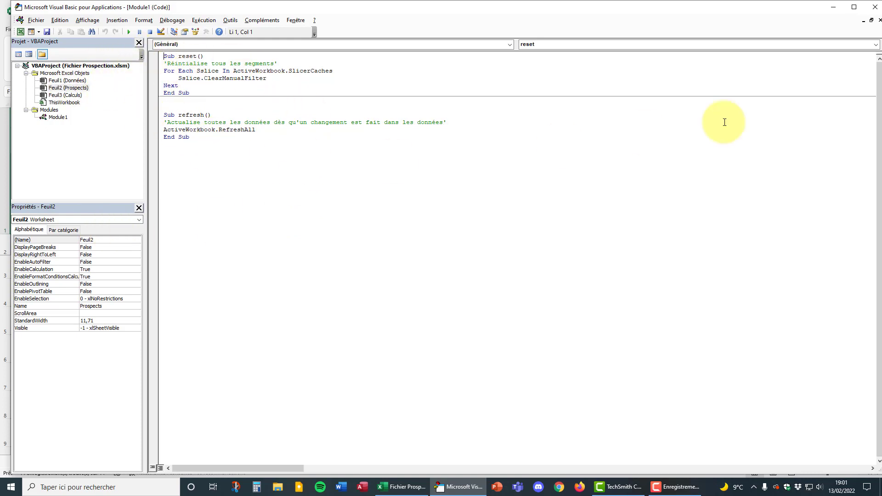
pyautogui.click(875, 7)
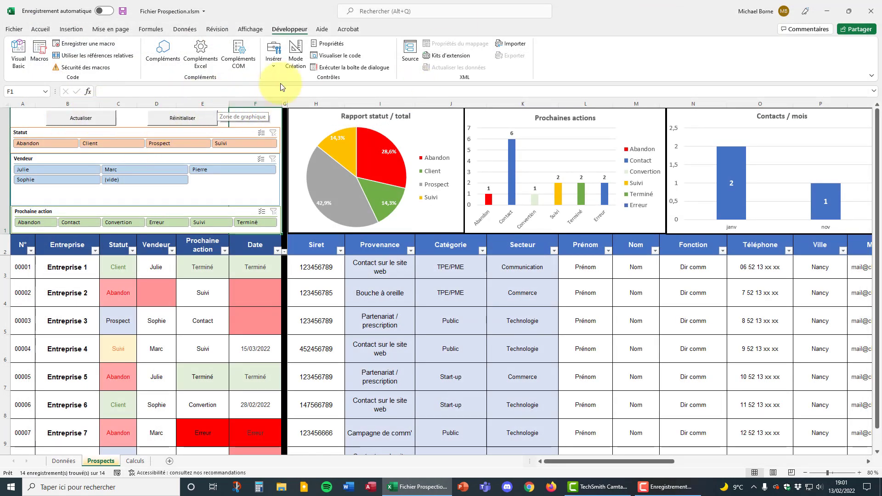
# - Turn on design mode and draw a form-control button over the Vendeur slicer's empty area, without assigning a macro
pyautogui.click(297, 58)
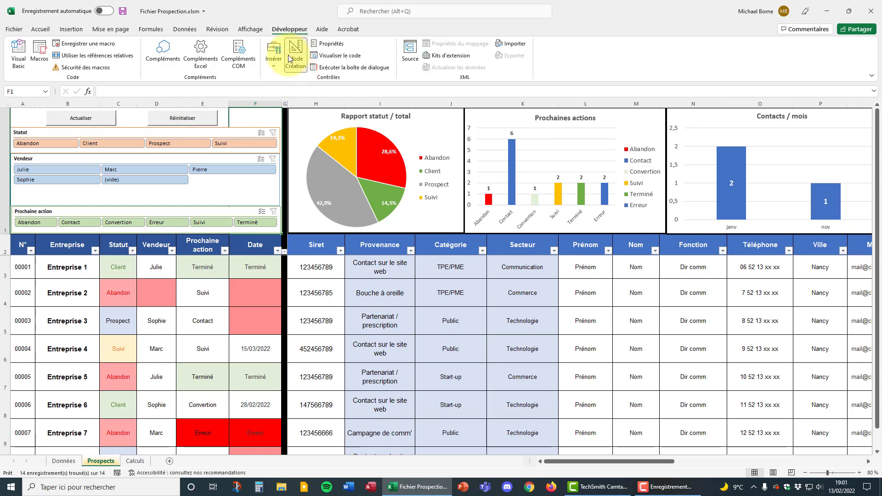
pyautogui.click(276, 62)
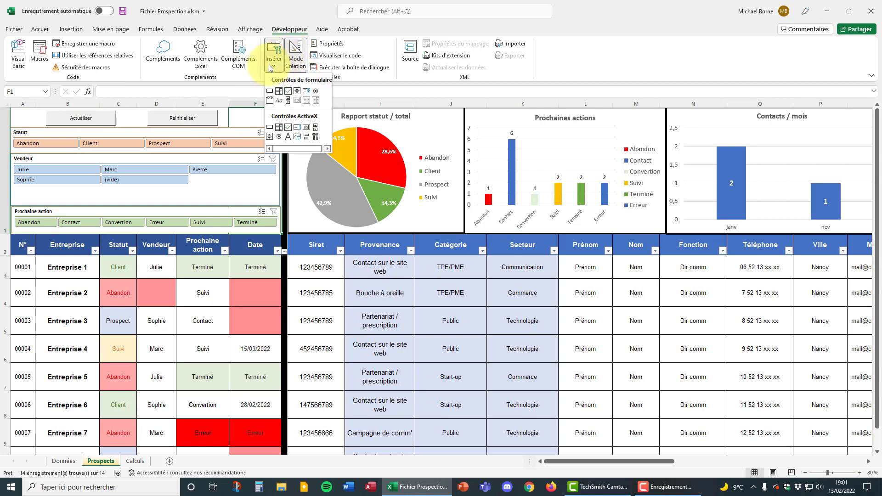
pyautogui.click(270, 93)
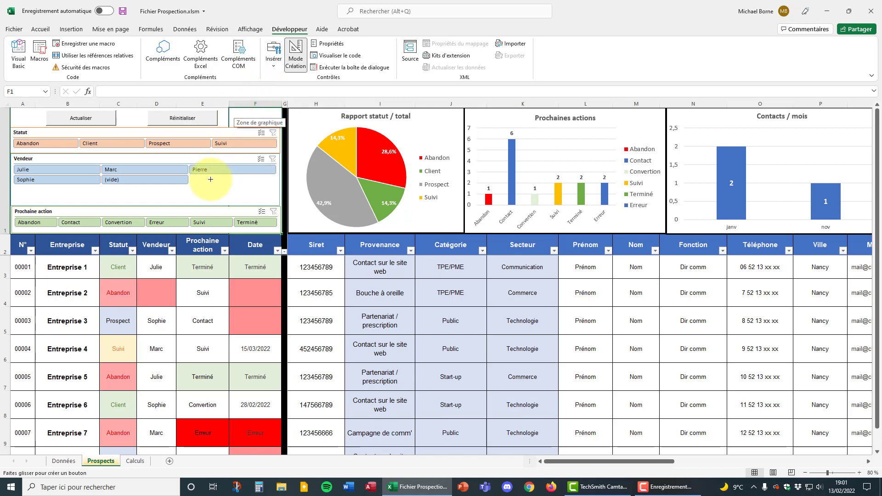
pyautogui.moveTo(210, 180); pyautogui.dragTo(262, 198)
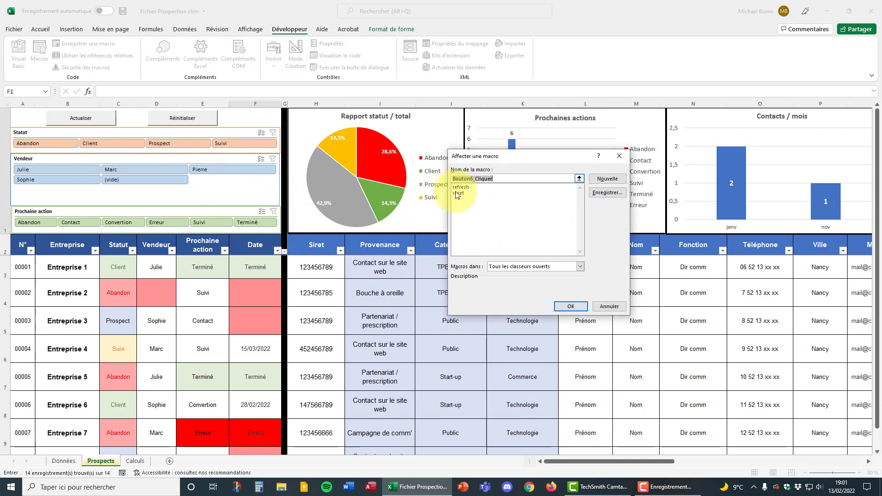
pyautogui.click(607, 306)
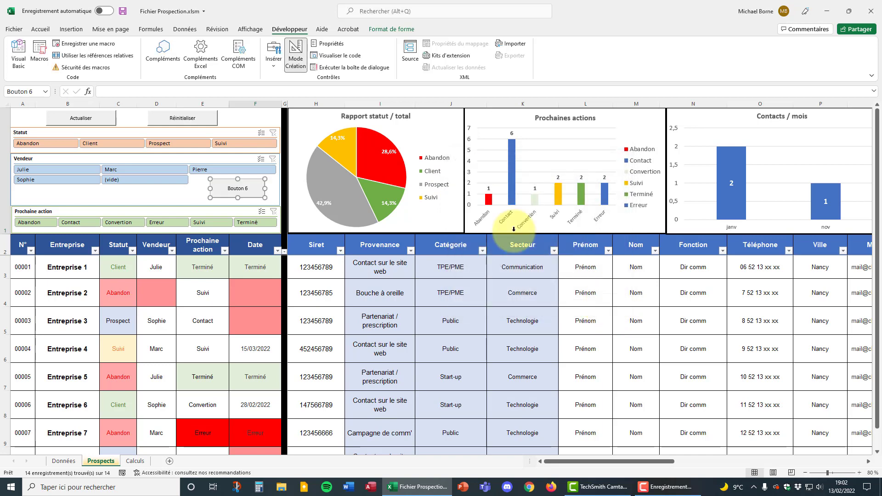
# - Delete the newly drawn button over the Vendeur slicer
pyautogui.click(246, 190)
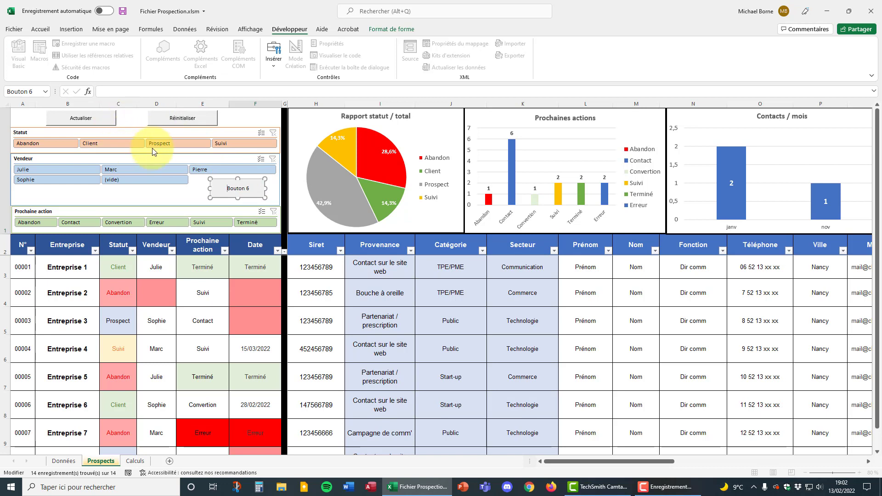
pyautogui.click(271, 188)
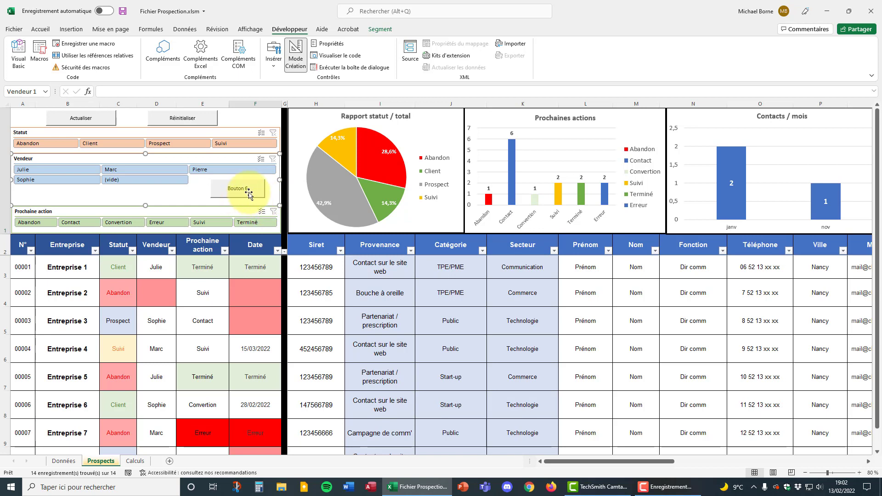
pyautogui.press('Delete')
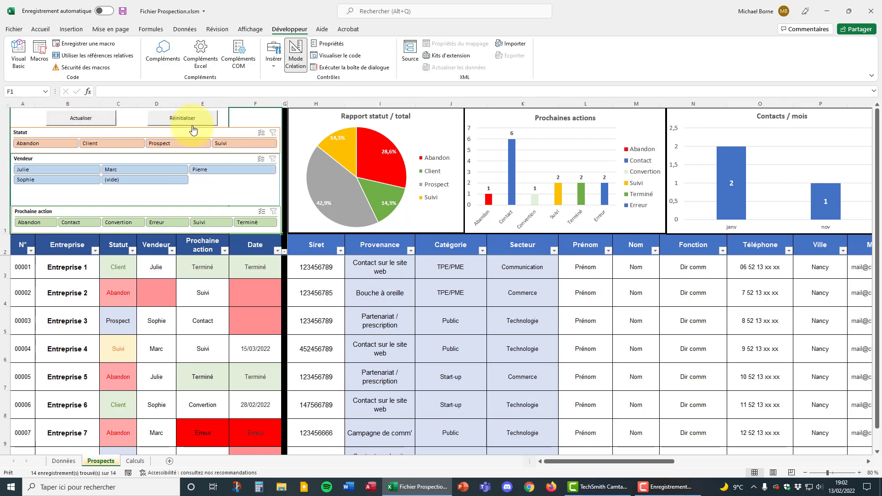
# - In the Visual Basic editor, look at the insertion options for the Modules folder and open Module1's code
pyautogui.click(19, 59)
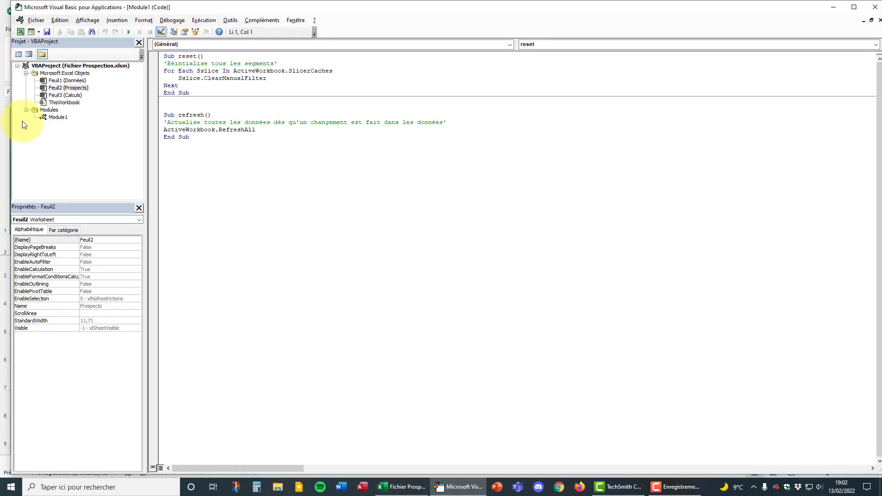
pyautogui.click(50, 110)
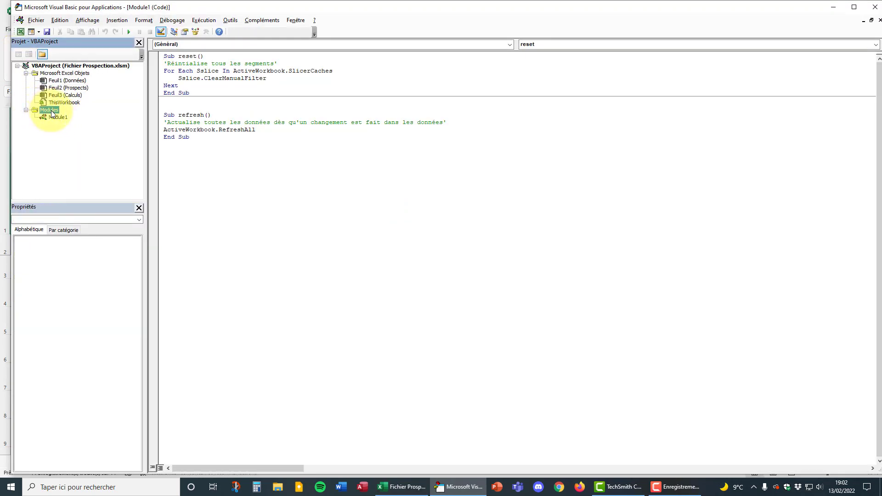
pyautogui.rightClick(52, 112)
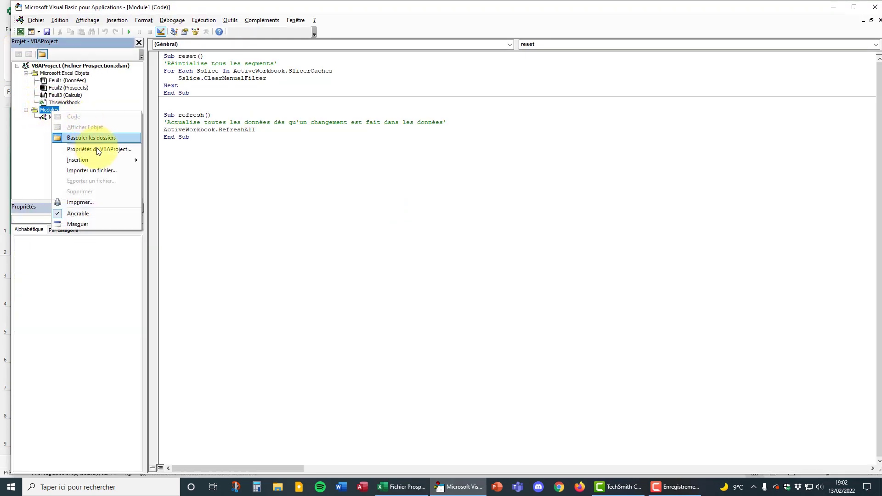
pyautogui.moveTo(134, 159)
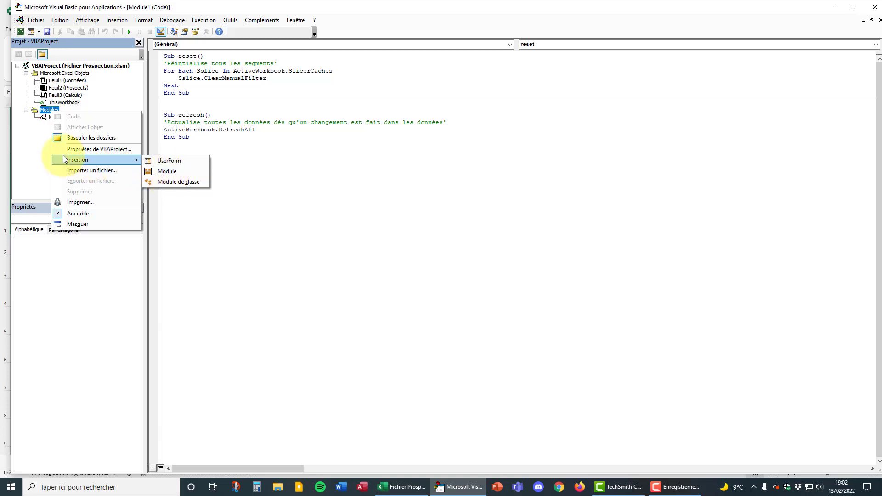
pyautogui.click(37, 145)
pyautogui.click(51, 117)
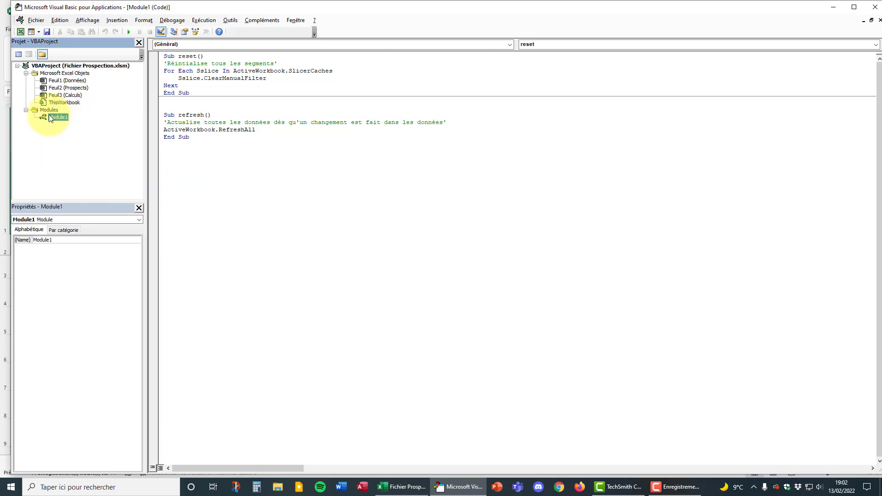
pyautogui.doubleClick(57, 116)
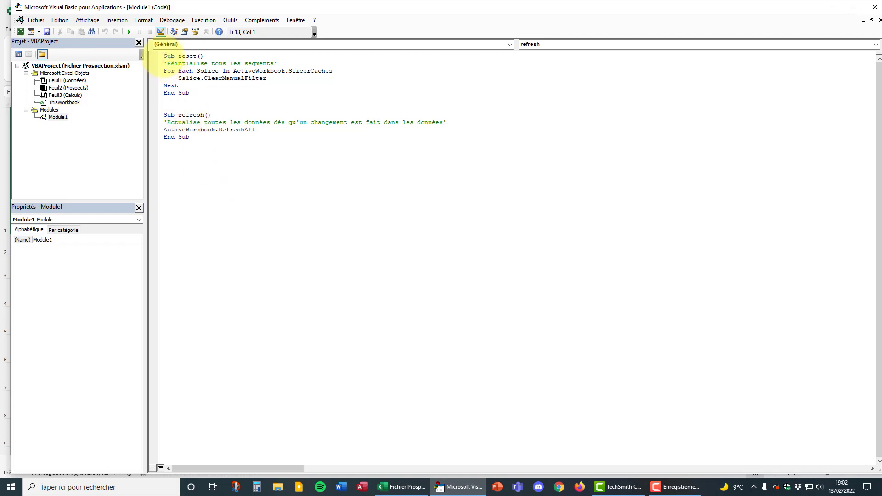
# - Examine the reset macro's structure in Module1: its Sub and End Sub lines, the comment and the For Each block
pyautogui.moveTo(164, 56); pyautogui.dragTo(182, 103)
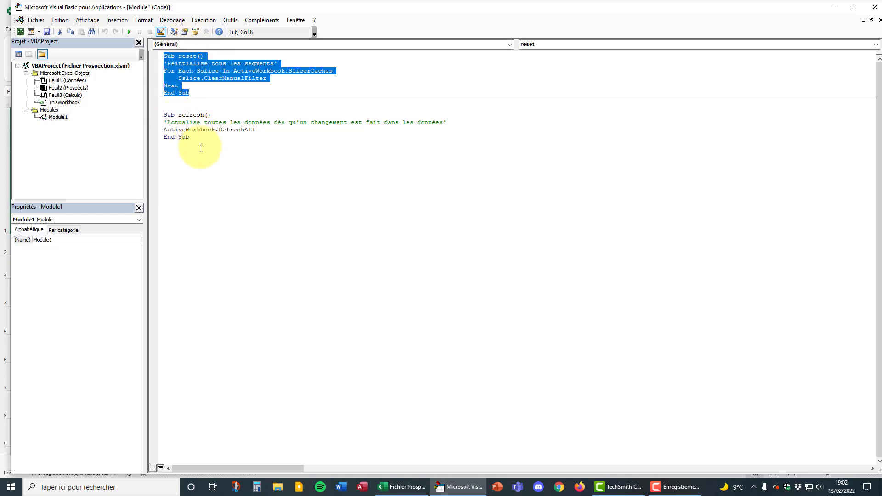
pyautogui.click(203, 92)
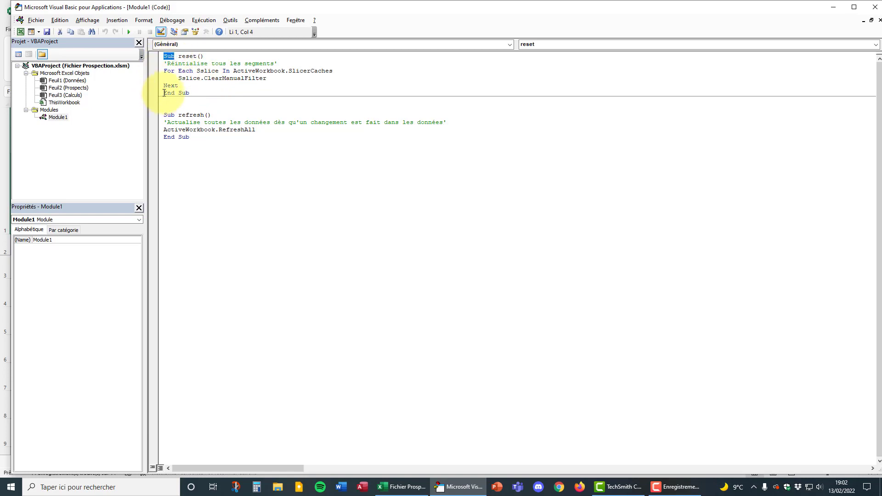
pyautogui.moveTo(164, 93); pyautogui.dragTo(181, 93)
pyautogui.hotkey('shift', 'End')
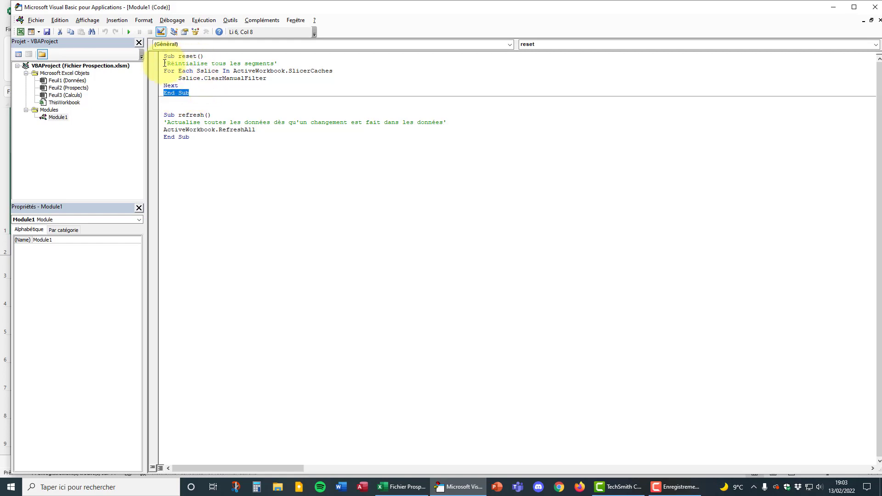
pyautogui.moveTo(164, 64); pyautogui.dragTo(288, 62)
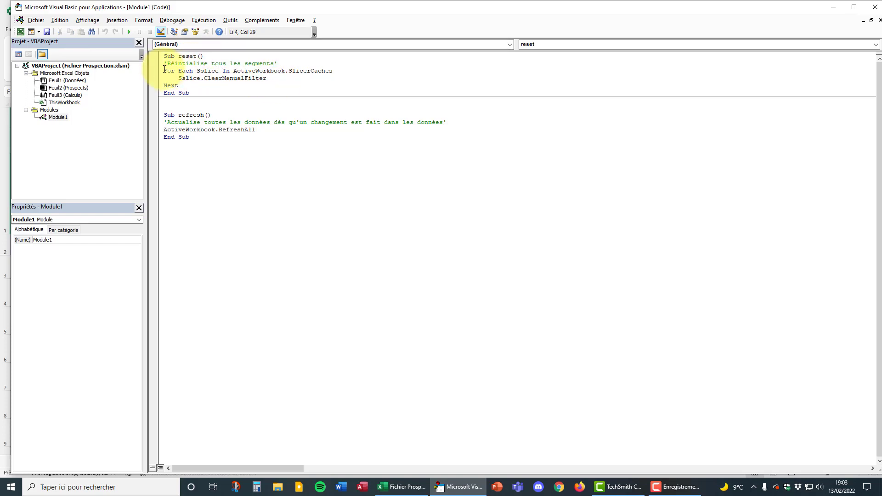
pyautogui.moveTo(164, 71); pyautogui.dragTo(209, 89)
pyautogui.click(210, 90)
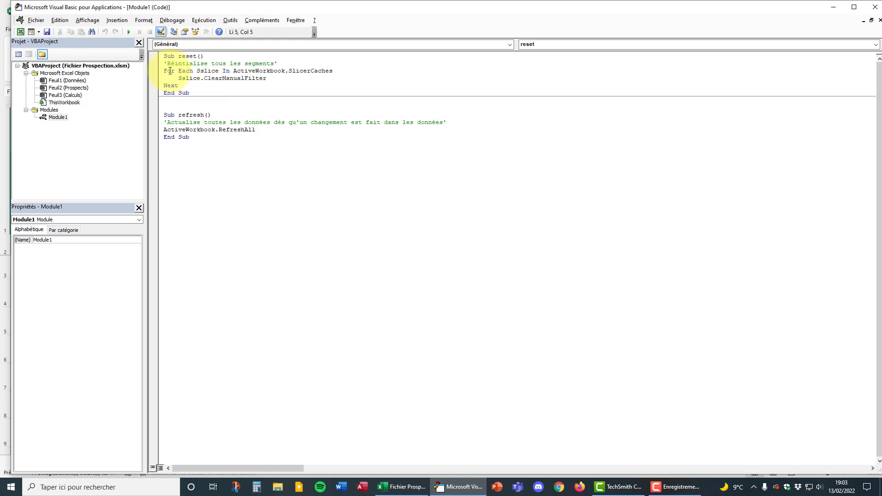
# - Examine the reset loop's parts, from the Sslice variable and ActiveWorkbook.SlicerCaches to ClearManualFilter, and highlight the whole macro
pyautogui.moveTo(197, 71); pyautogui.dragTo(219, 70)
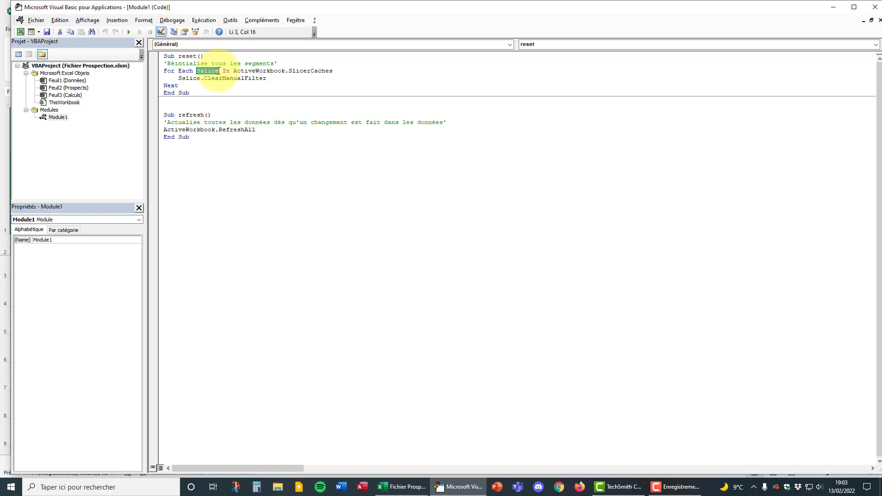
pyautogui.click(223, 70)
pyautogui.moveTo(223, 70); pyautogui.dragTo(340, 74)
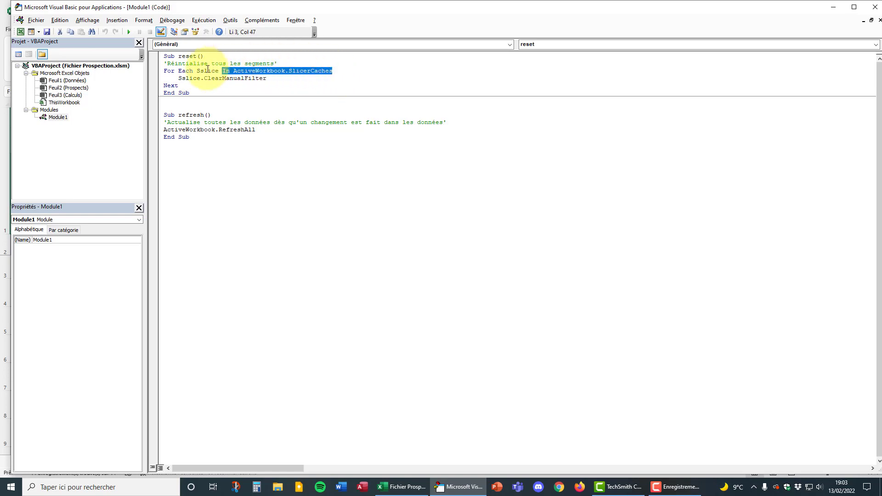
pyautogui.moveTo(176, 78); pyautogui.dragTo(284, 83)
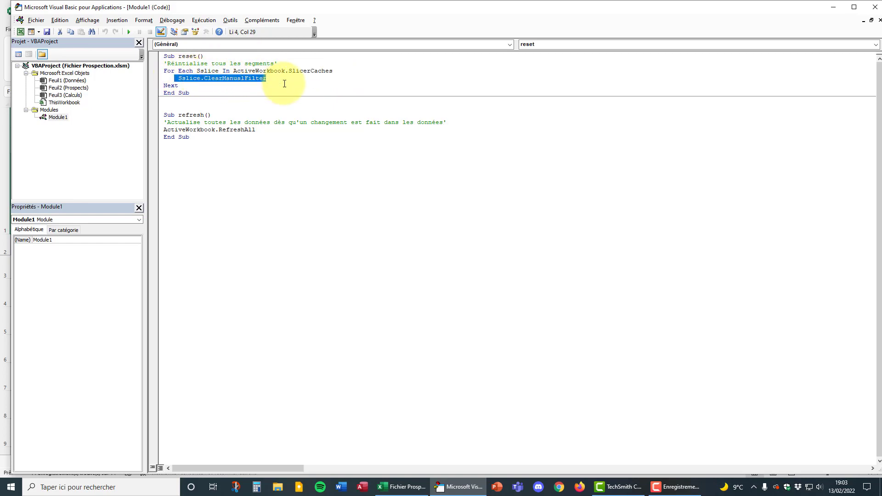
pyautogui.click(285, 83)
pyautogui.moveTo(166, 55); pyautogui.dragTo(224, 87)
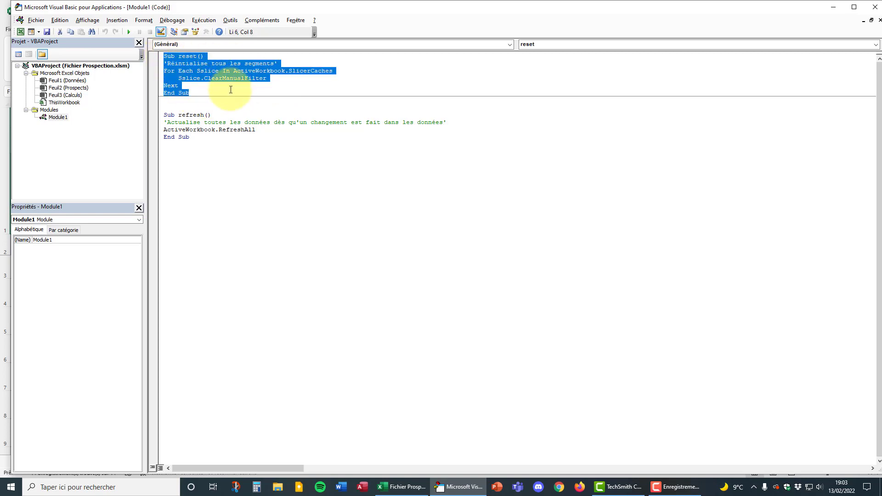
pyautogui.click(230, 90)
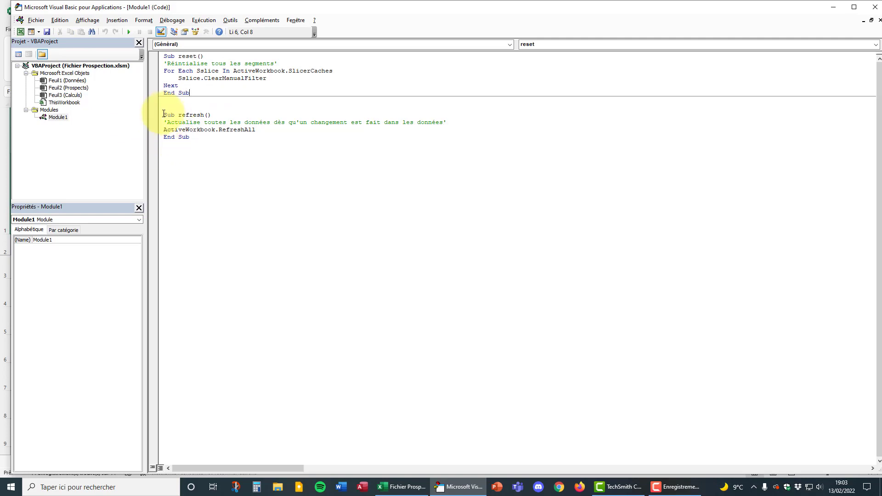
# - Examine the refresh macro line by line: its name, its comment and the ActiveWorkbook.RefreshAll instruction
pyautogui.moveTo(164, 114); pyautogui.dragTo(222, 116)
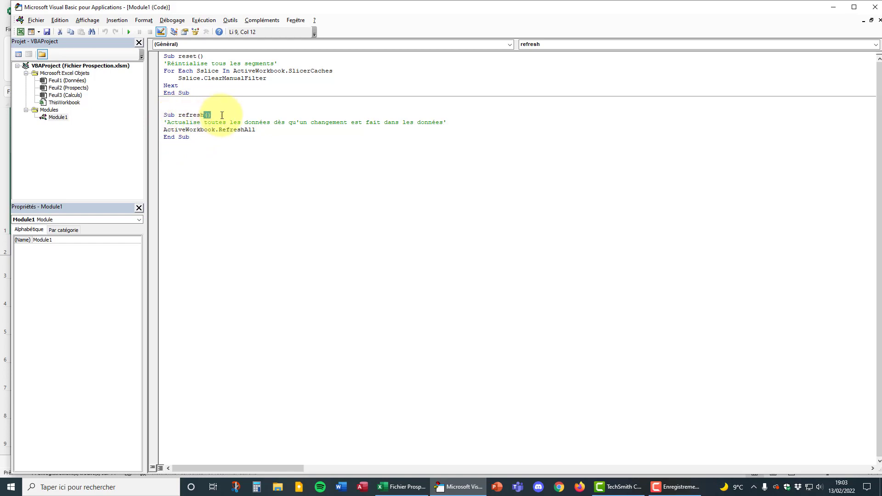
pyautogui.click(164, 121)
pyautogui.moveTo(163, 121); pyautogui.dragTo(454, 124)
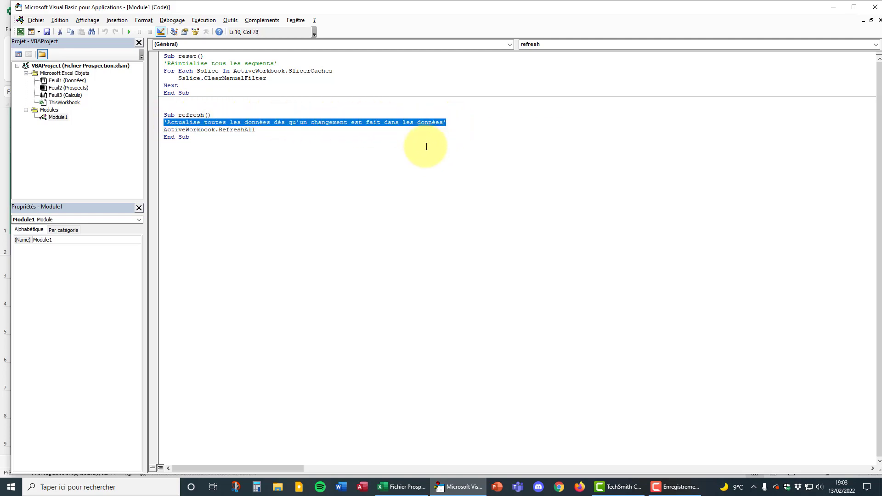
pyautogui.click(164, 129)
pyautogui.moveTo(165, 130); pyautogui.dragTo(261, 129)
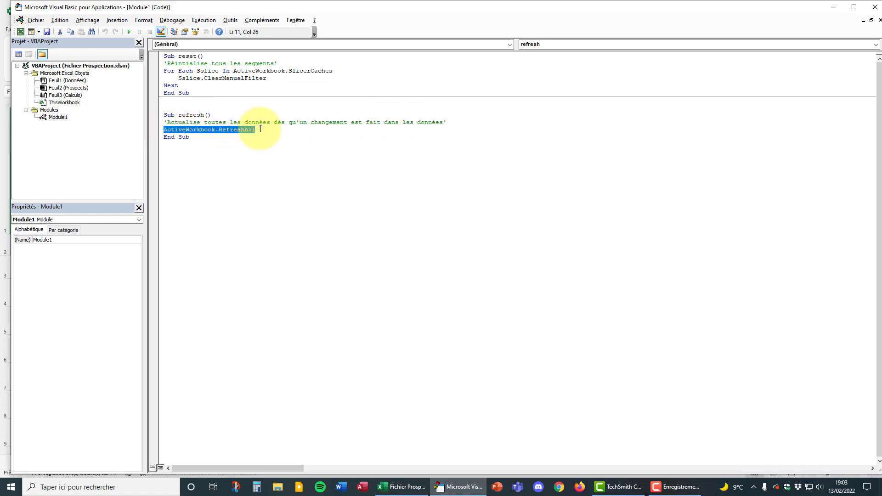
pyautogui.click(282, 166)
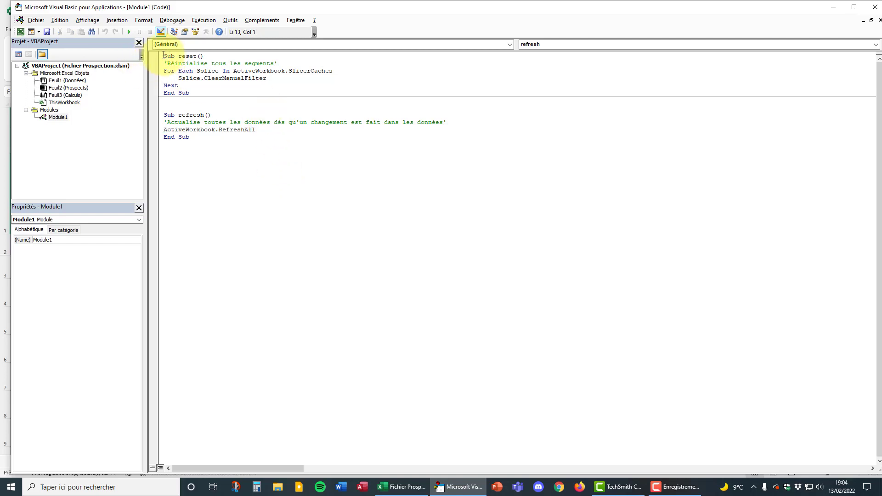
# - Highlight both macros in Module1, save the workbook with its code, and close the Visual Basic editor
pyautogui.moveTo(165, 56); pyautogui.dragTo(209, 141)
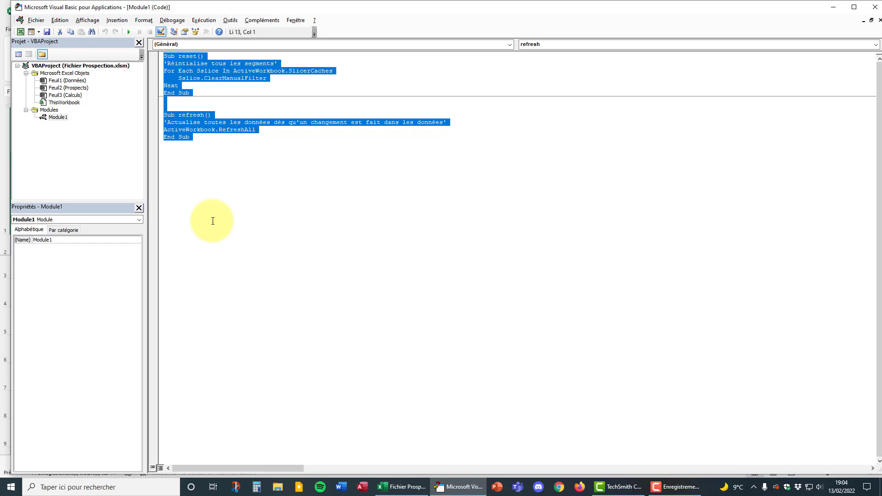
pyautogui.click(46, 33)
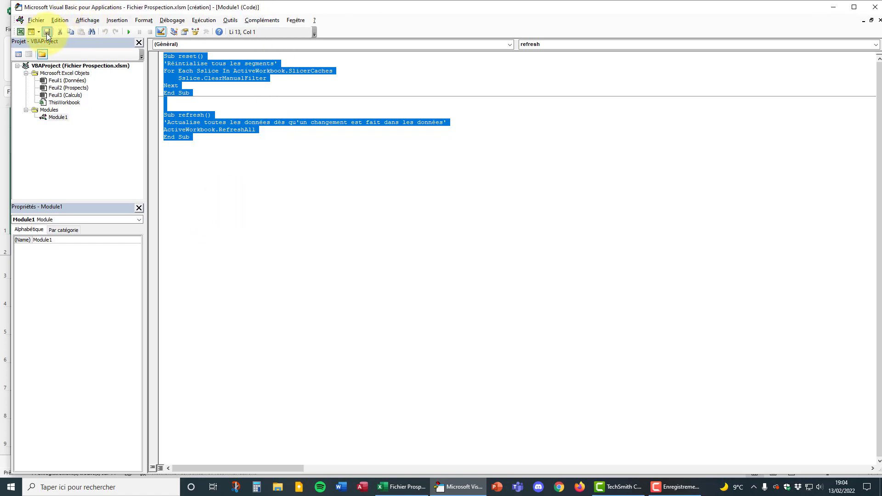
pyautogui.click(875, 7)
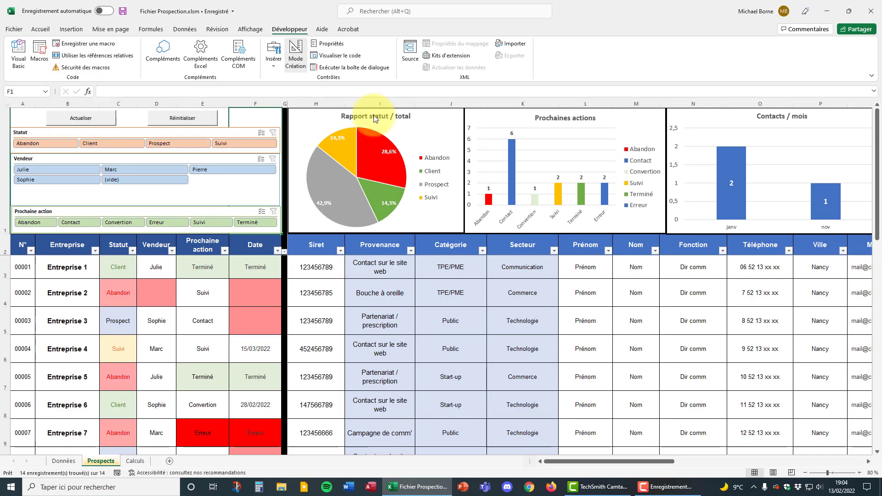
# - Assign the reset macro of Fichier Prospection.xlsm to the Réinitialiser button above the slicers
pyautogui.rightClick(201, 121)
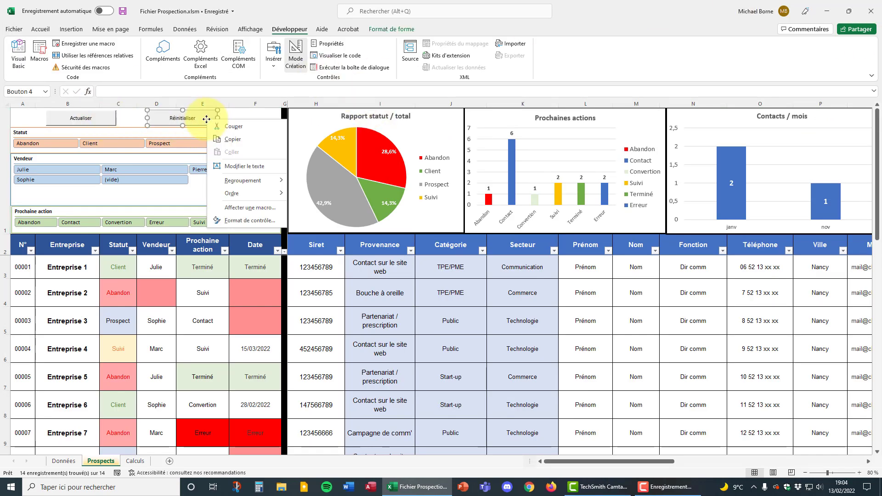
pyautogui.click(248, 209)
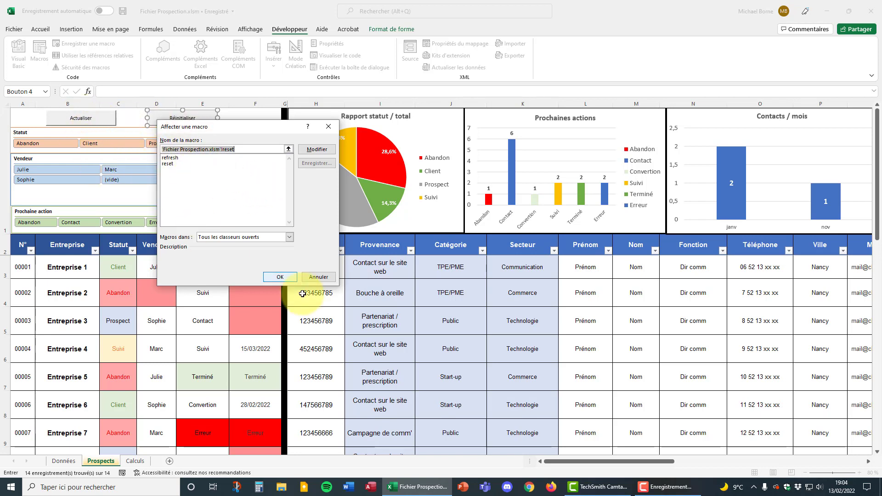
pyautogui.click(281, 278)
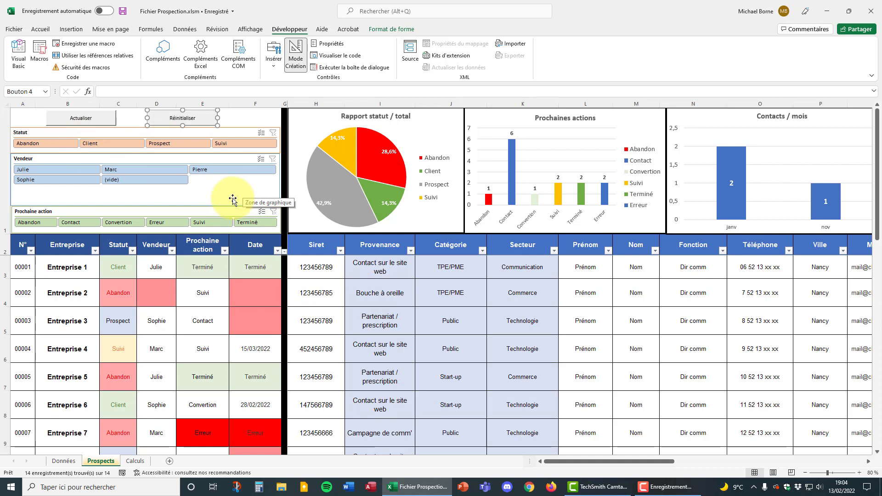